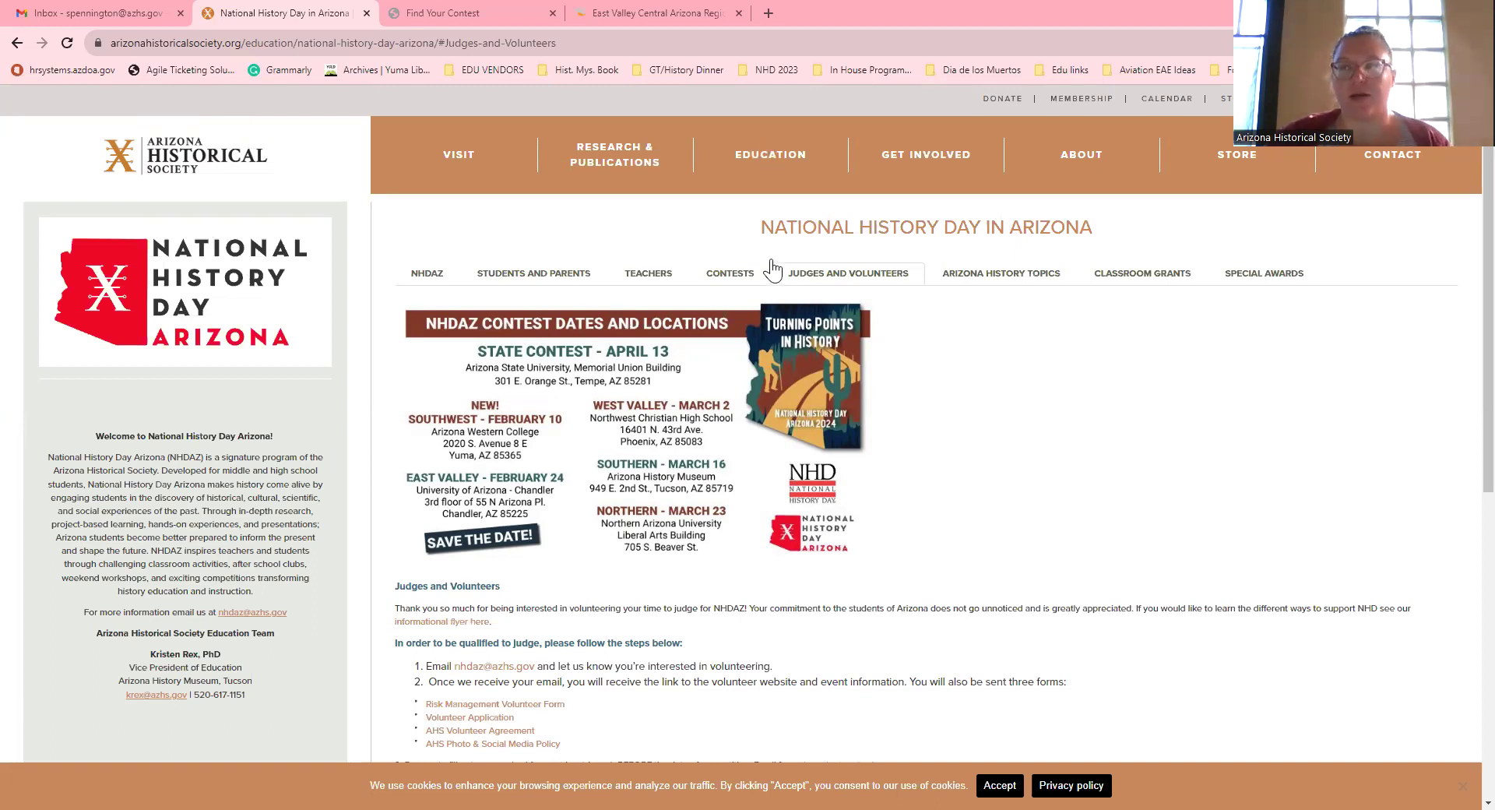
Step: Show the NHD Arizona Contests section, browse its regional contest links, and switch to the contest finder
click(728, 278)
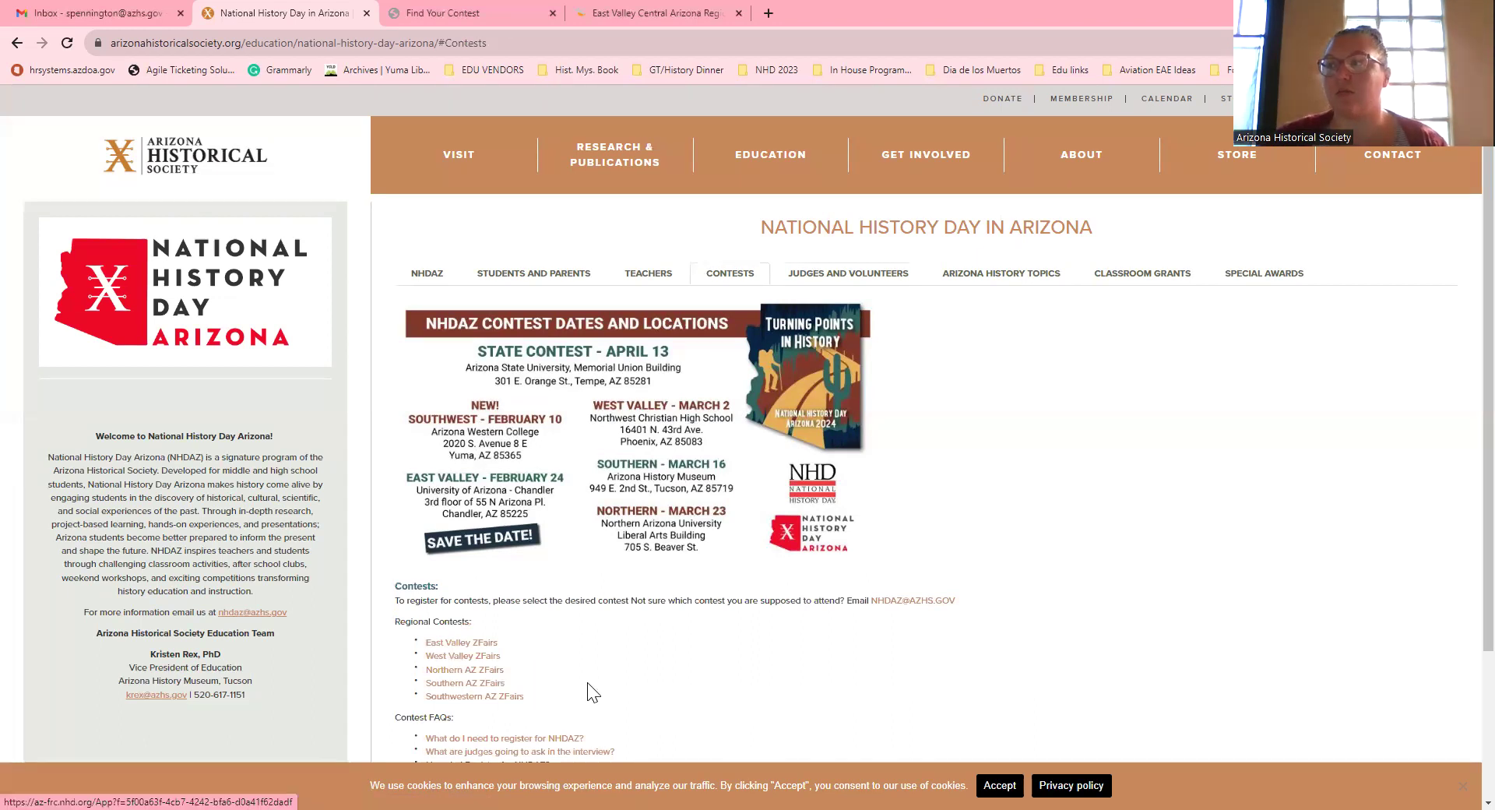
scroll(459, 704, down, 2)
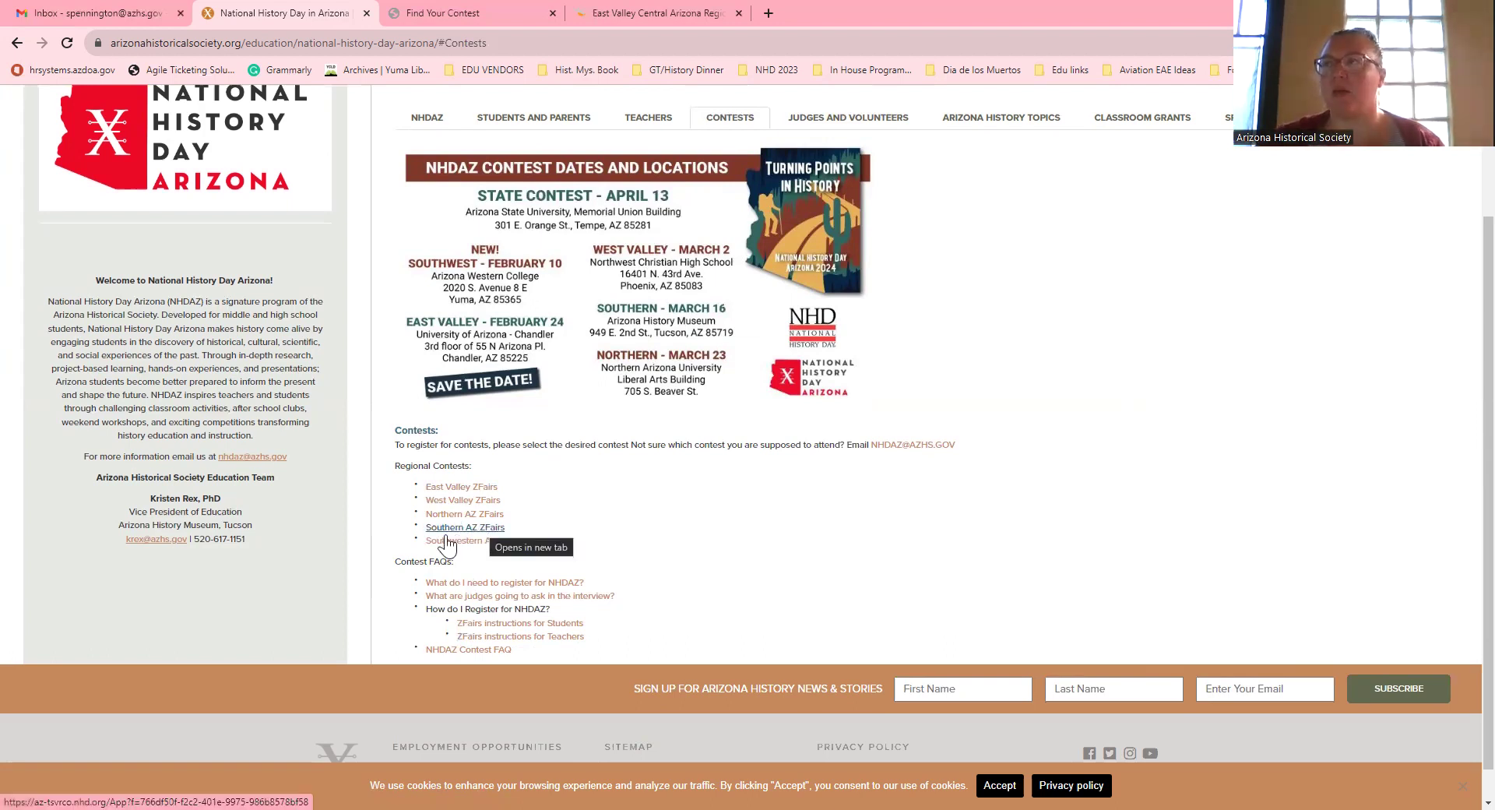
scroll(446, 97, up, 2)
click(446, 10)
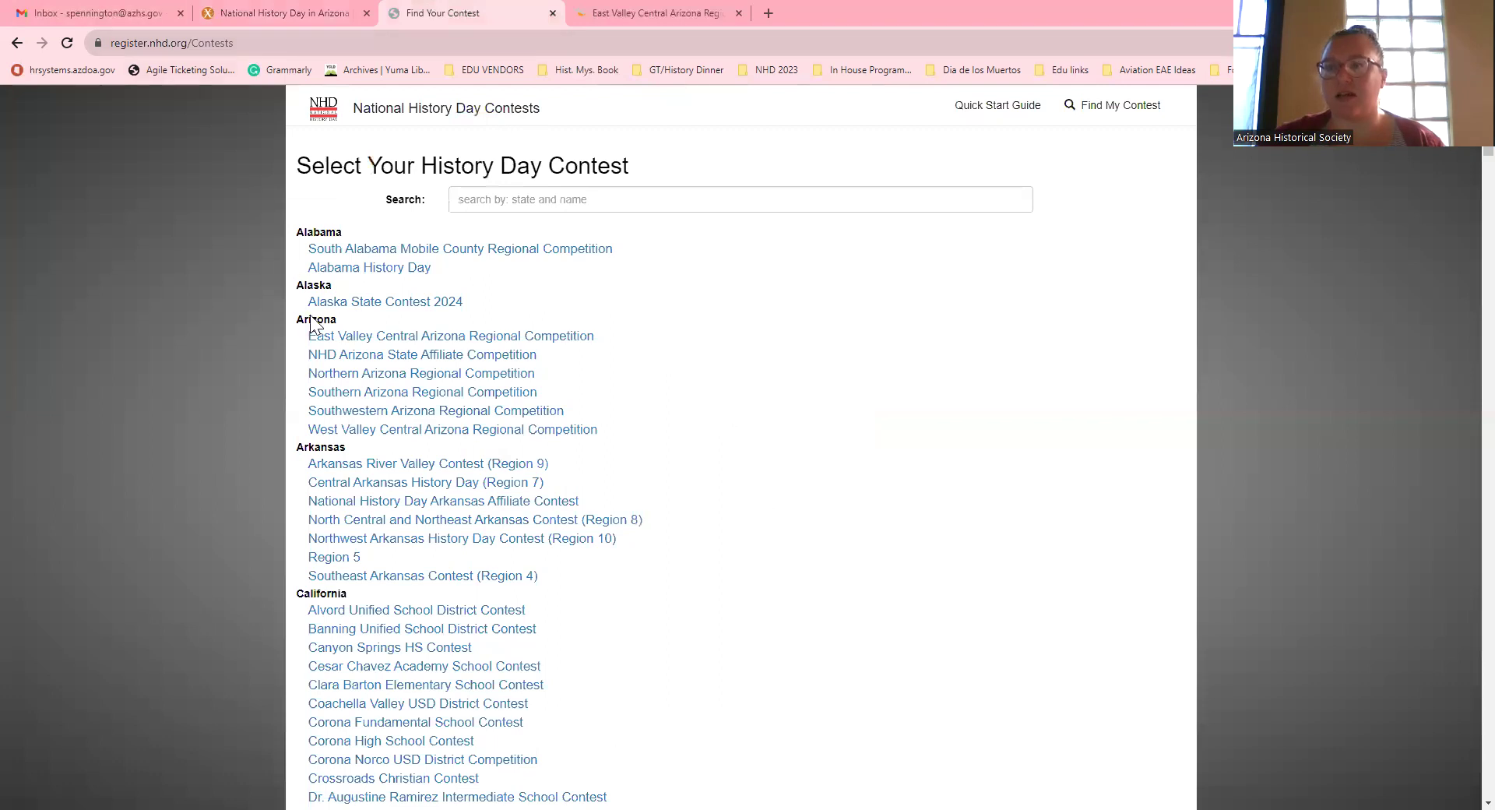
Step: Browse the national History Day contest list, then go to the East Valley Central Arizona page
scroll(612, 282, down, 20)
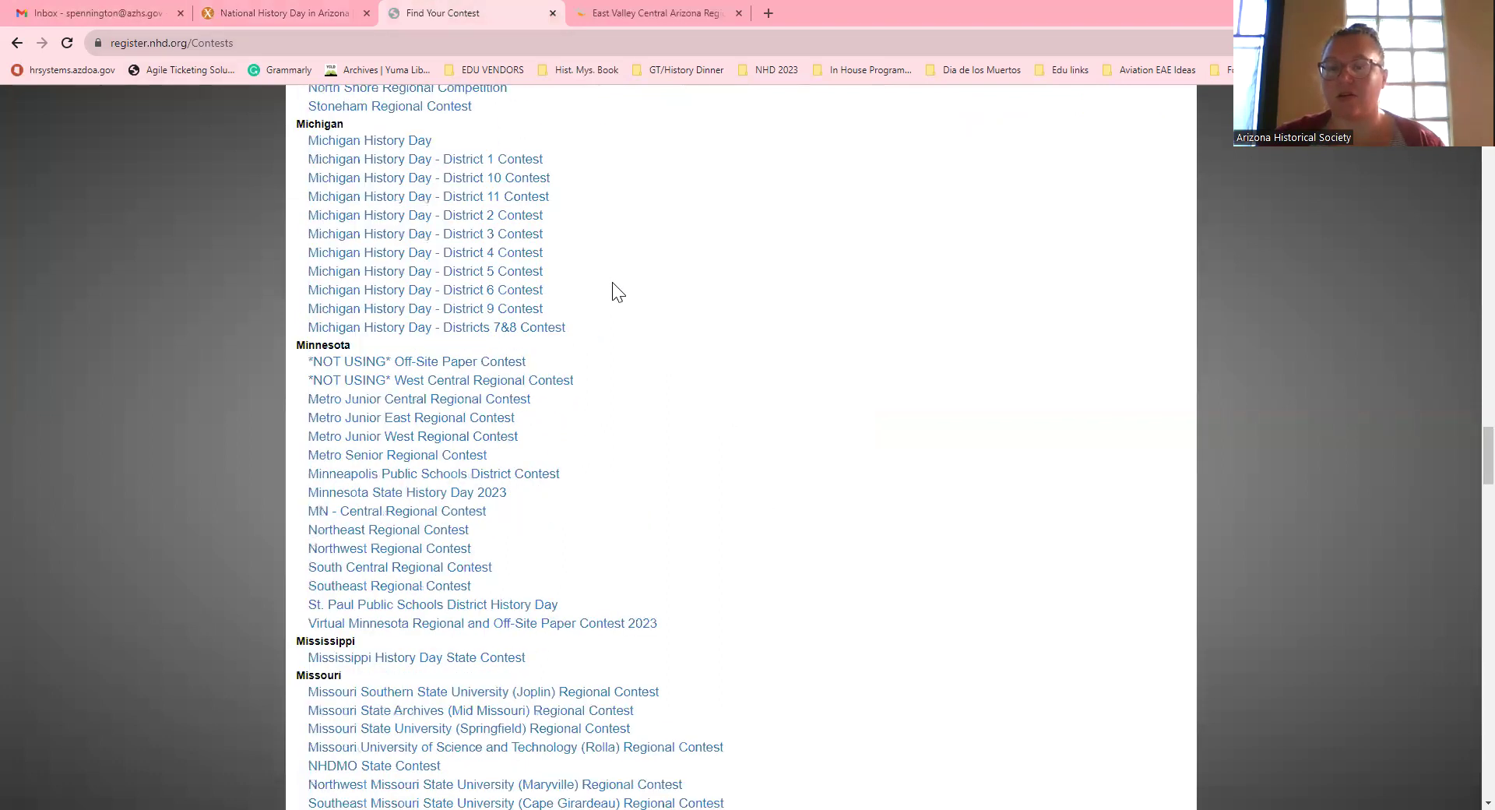
scroll(618, 292, down, 15)
scroll(618, 292, down, 15)
scroll(617, 292, up, 20)
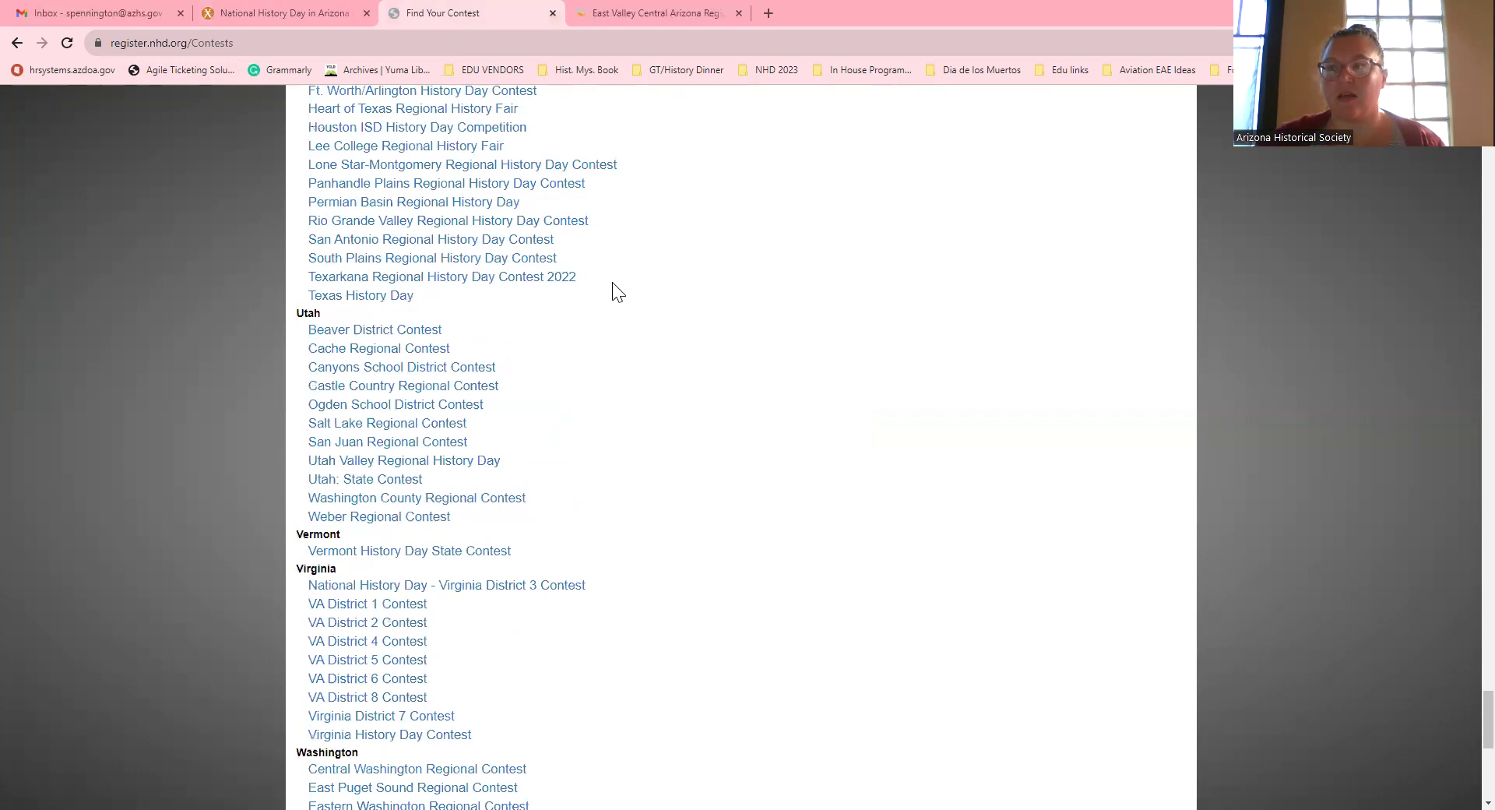
scroll(617, 292, up, 20)
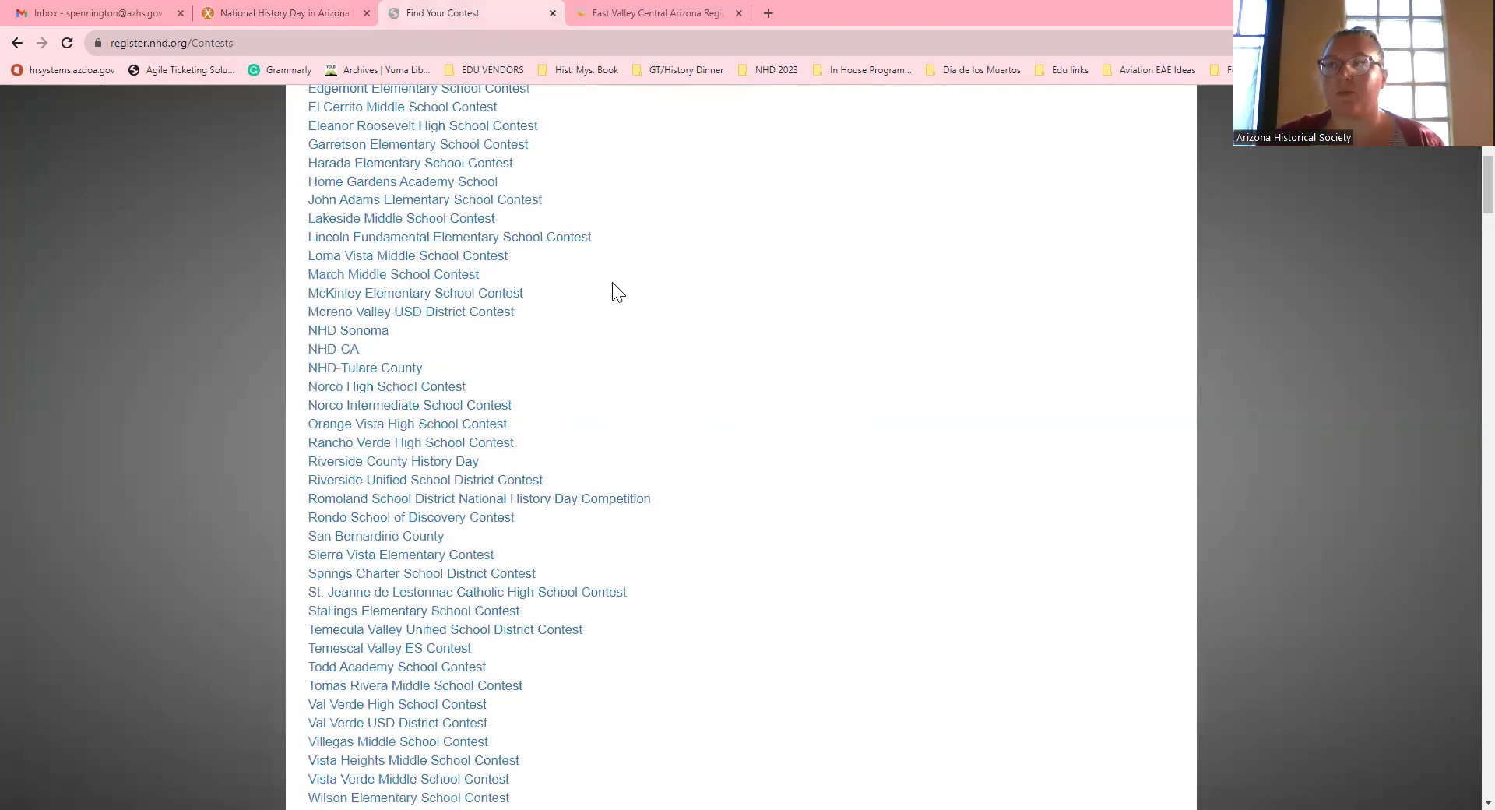
scroll(617, 292, up, 12)
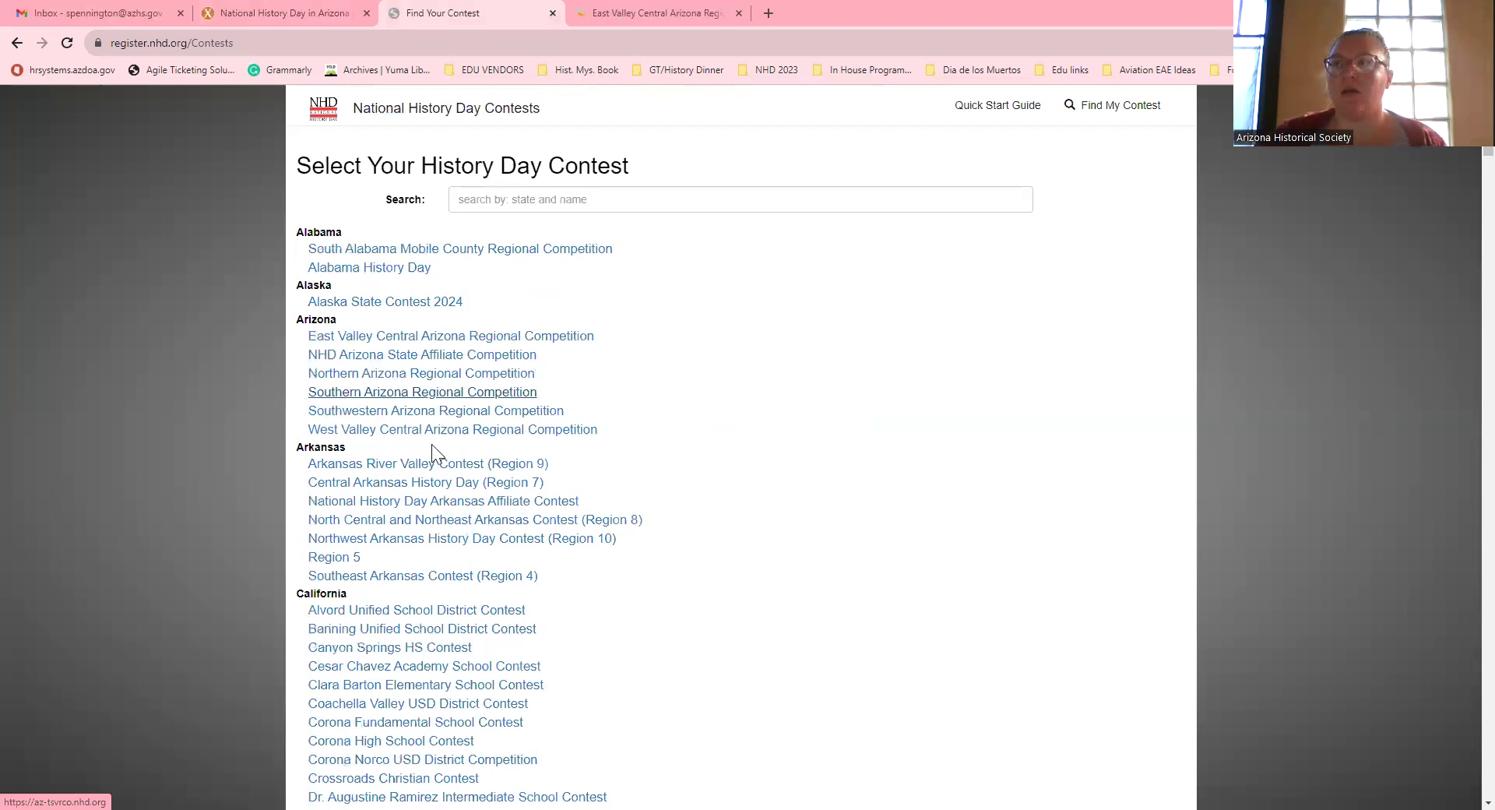
click(604, 9)
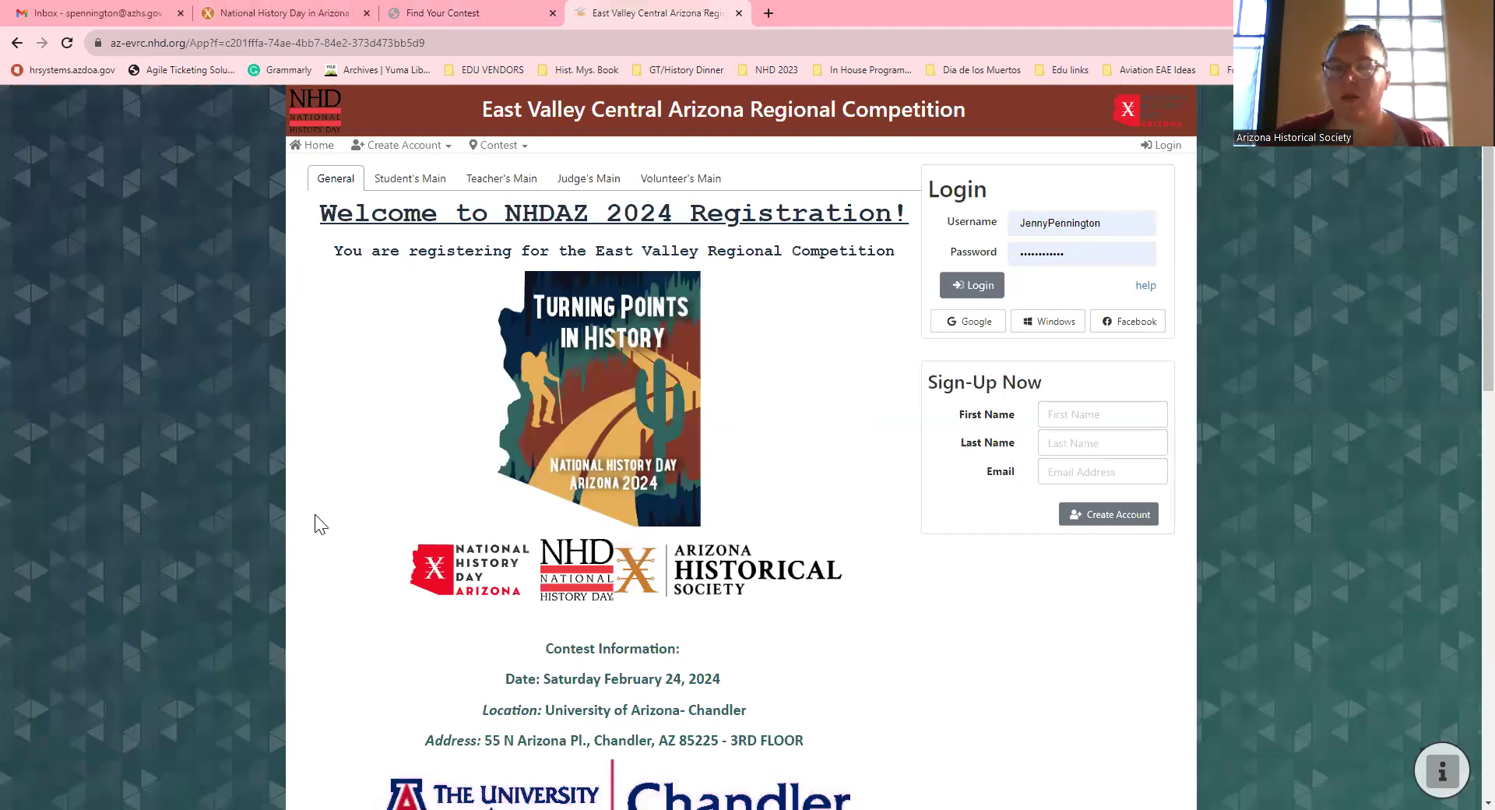
scroll(523, 441, down, 13)
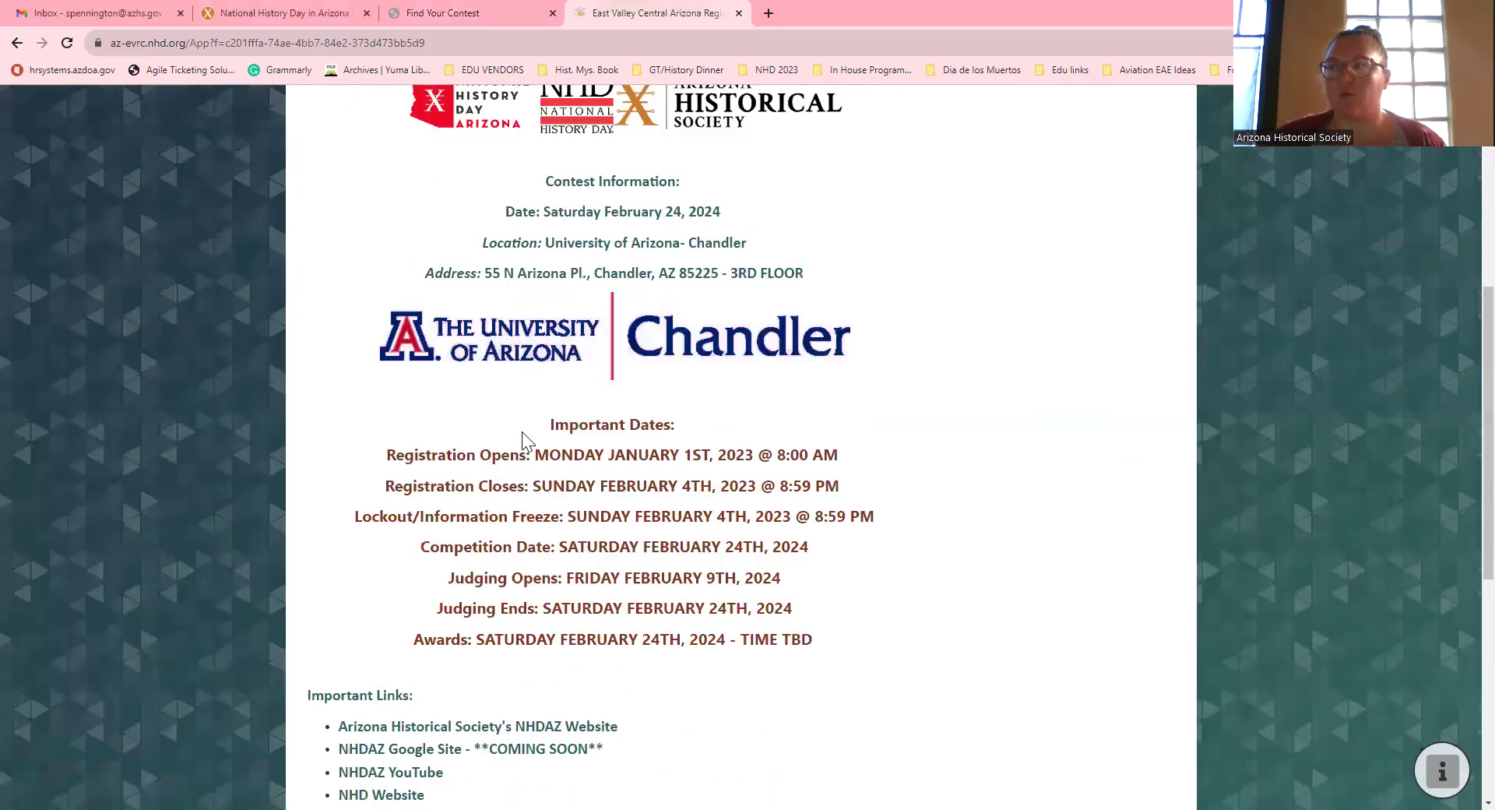
scroll(528, 441, up, 10)
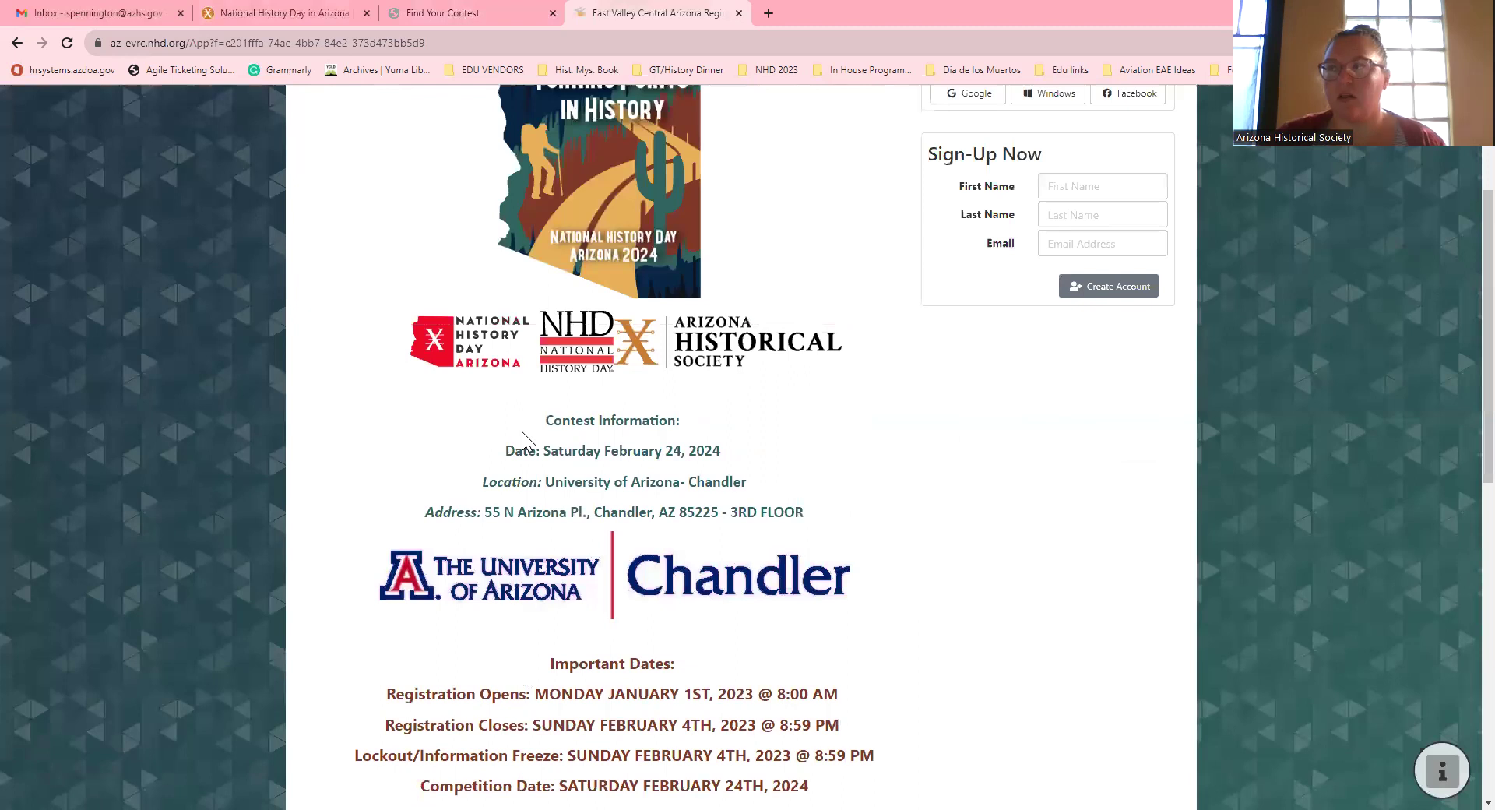
scroll(521, 431, up, 3)
Step: Open Student's Main and read through the registration notes down to the East/West Valley map
click(395, 178)
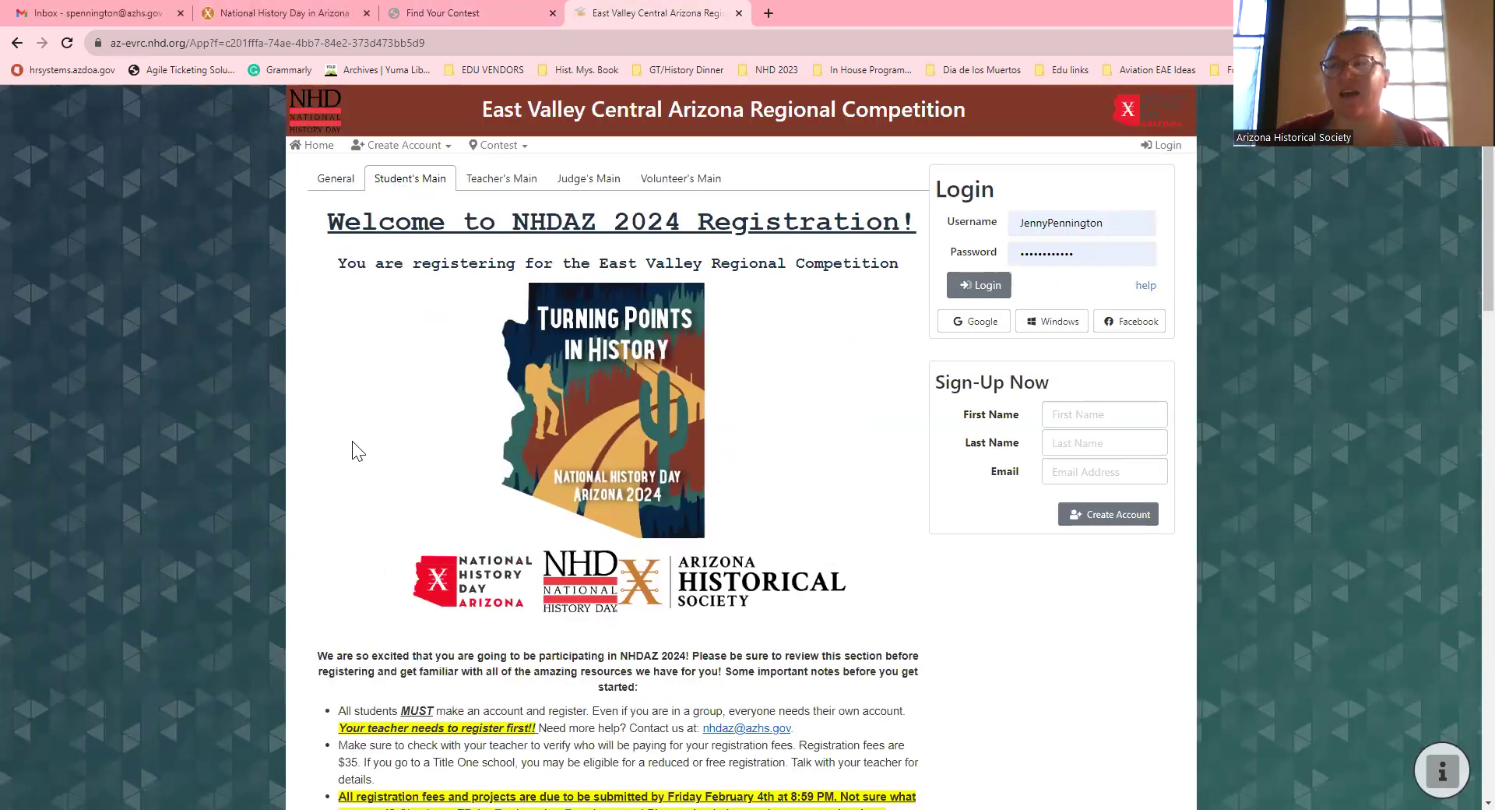
scroll(357, 450, down, 5)
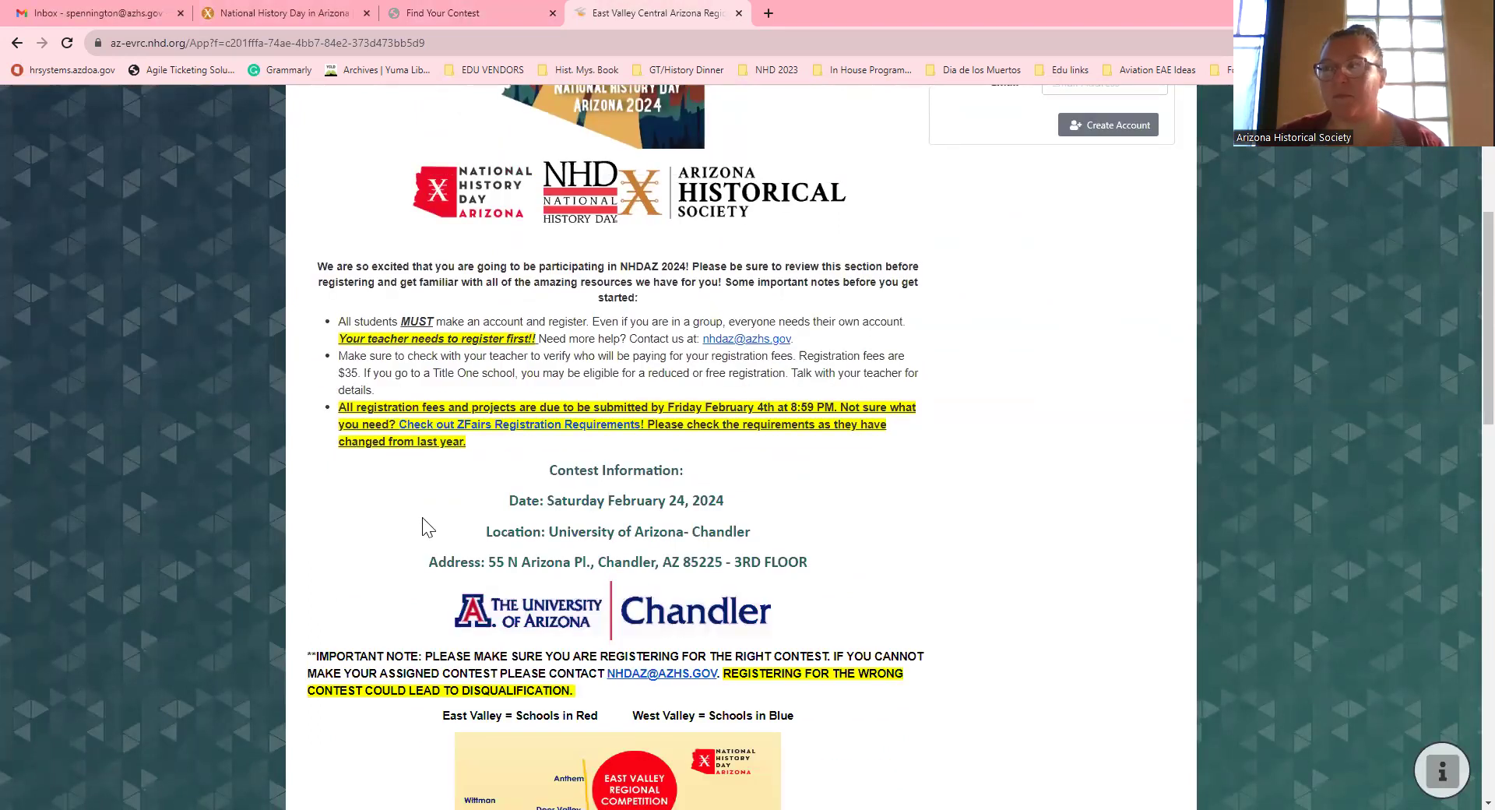
scroll(424, 525, up, 5)
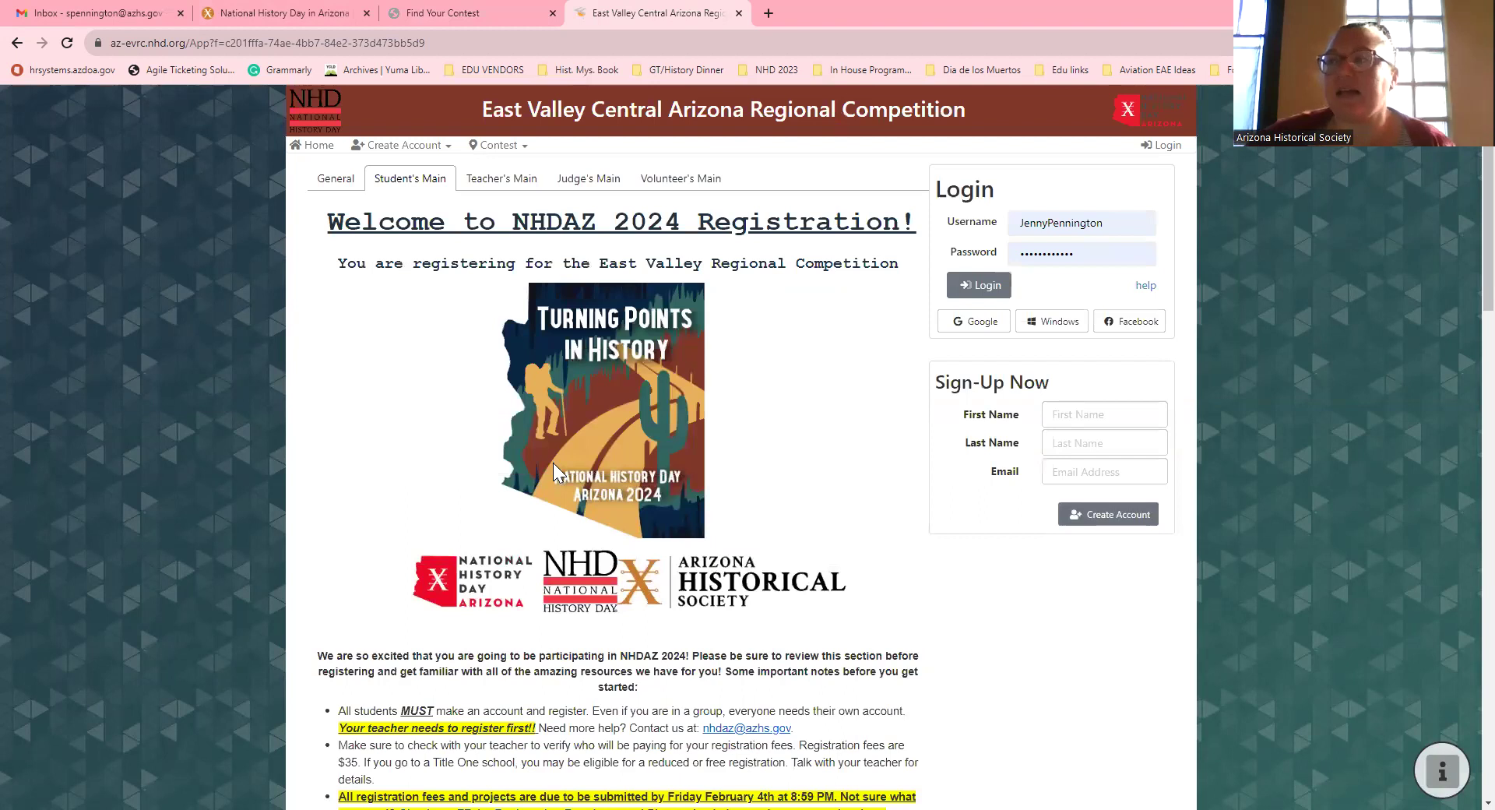
scroll(553, 462, down, 1)
scroll(554, 467, down, 2)
scroll(548, 473, down, 1)
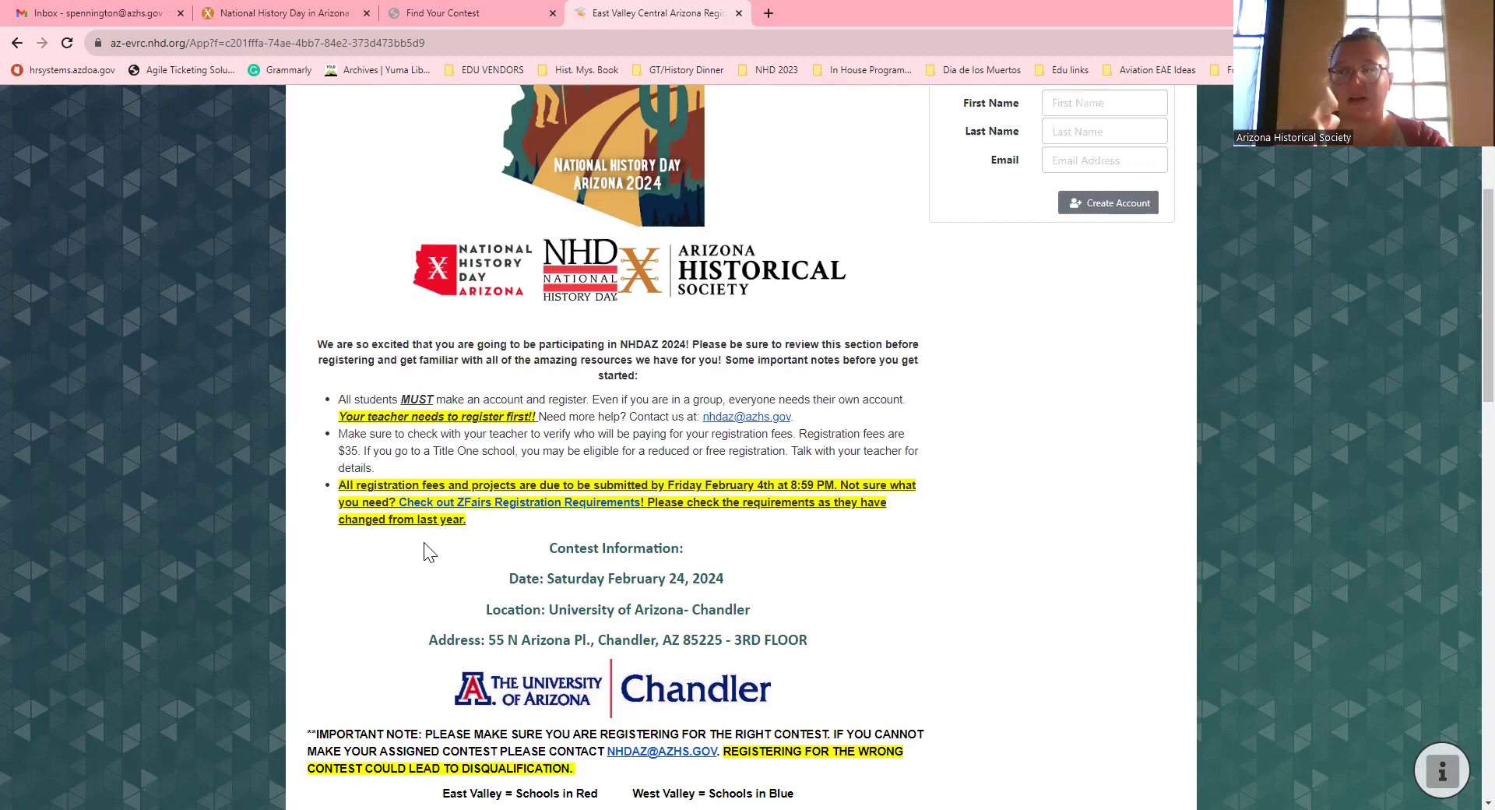
scroll(371, 619, down, 6)
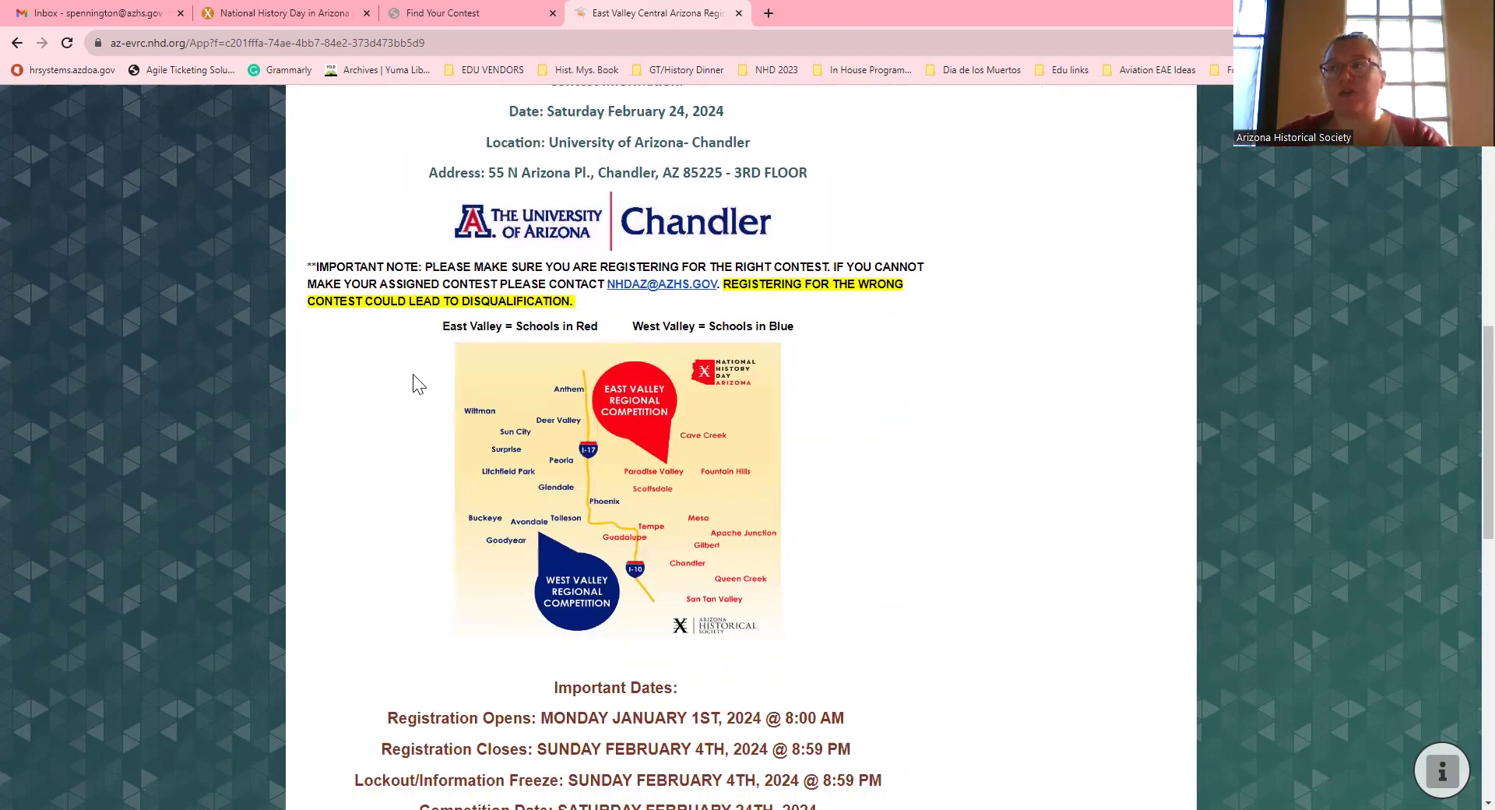
key(ctrl+plus)
key(ctrl+plus)
key(ctrl+plus)
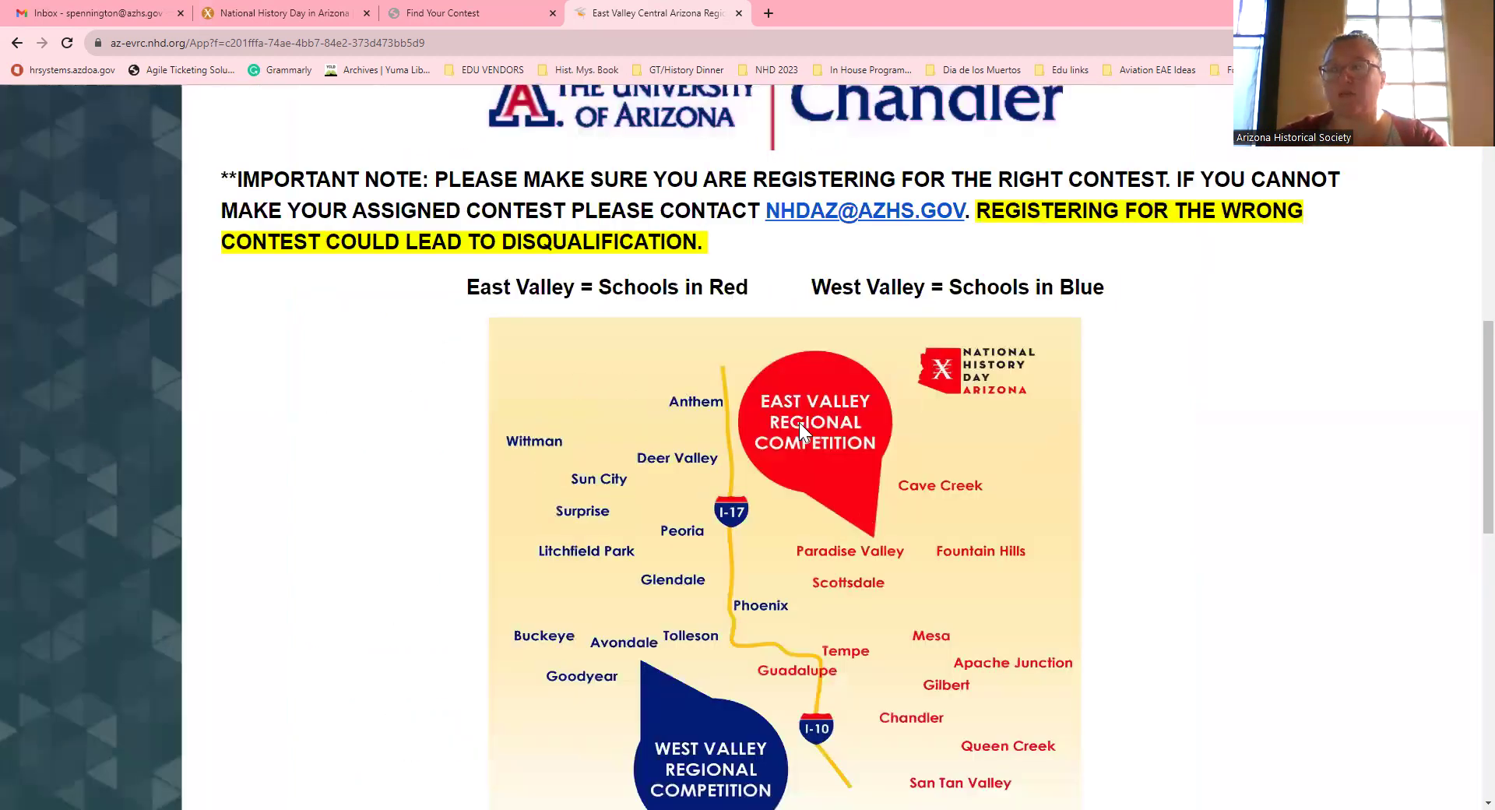
scroll(799, 430, down, 2)
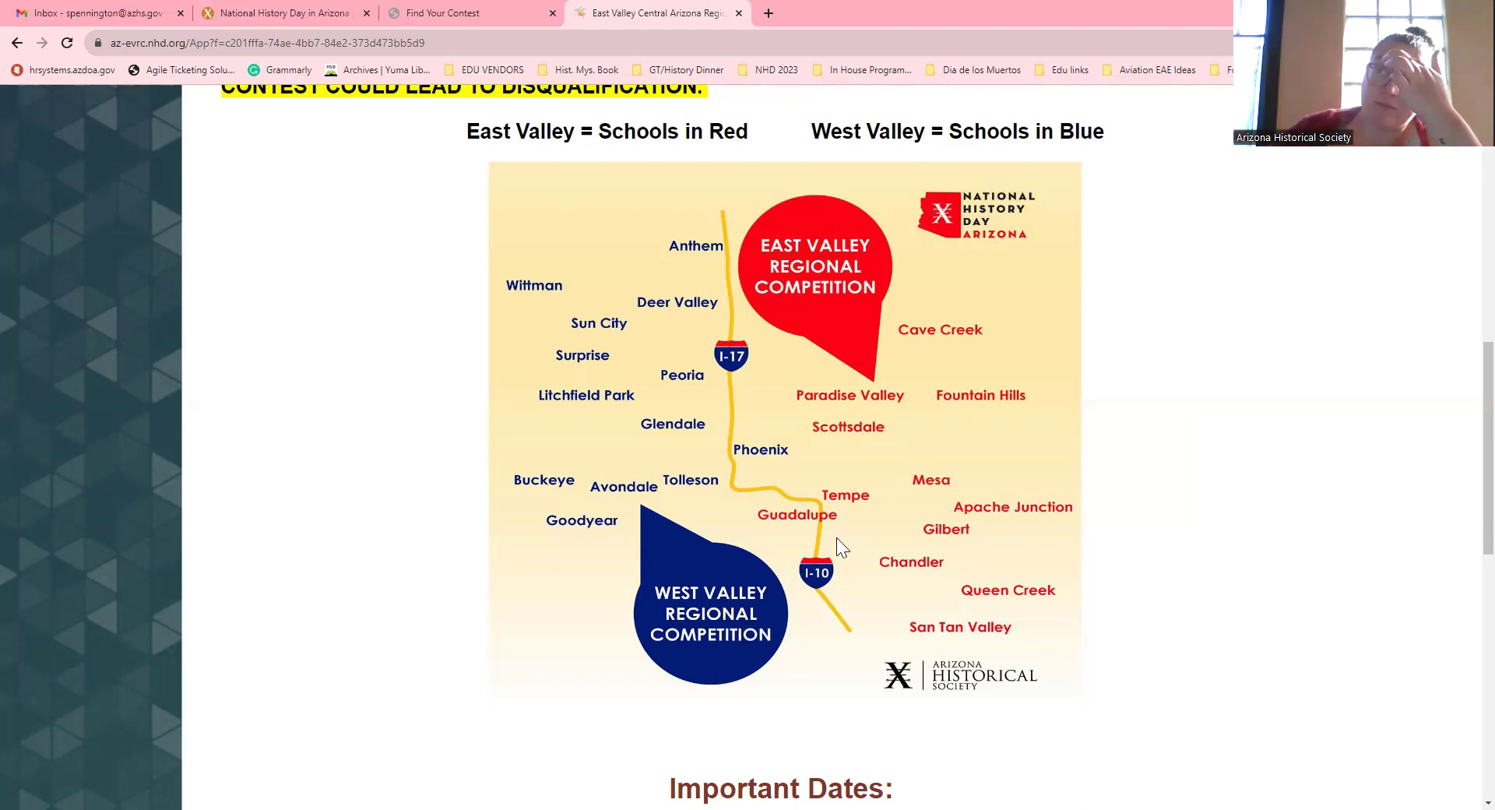
key(ctrl+minus)
key(ctrl+minus)
key(ctrl+minus)
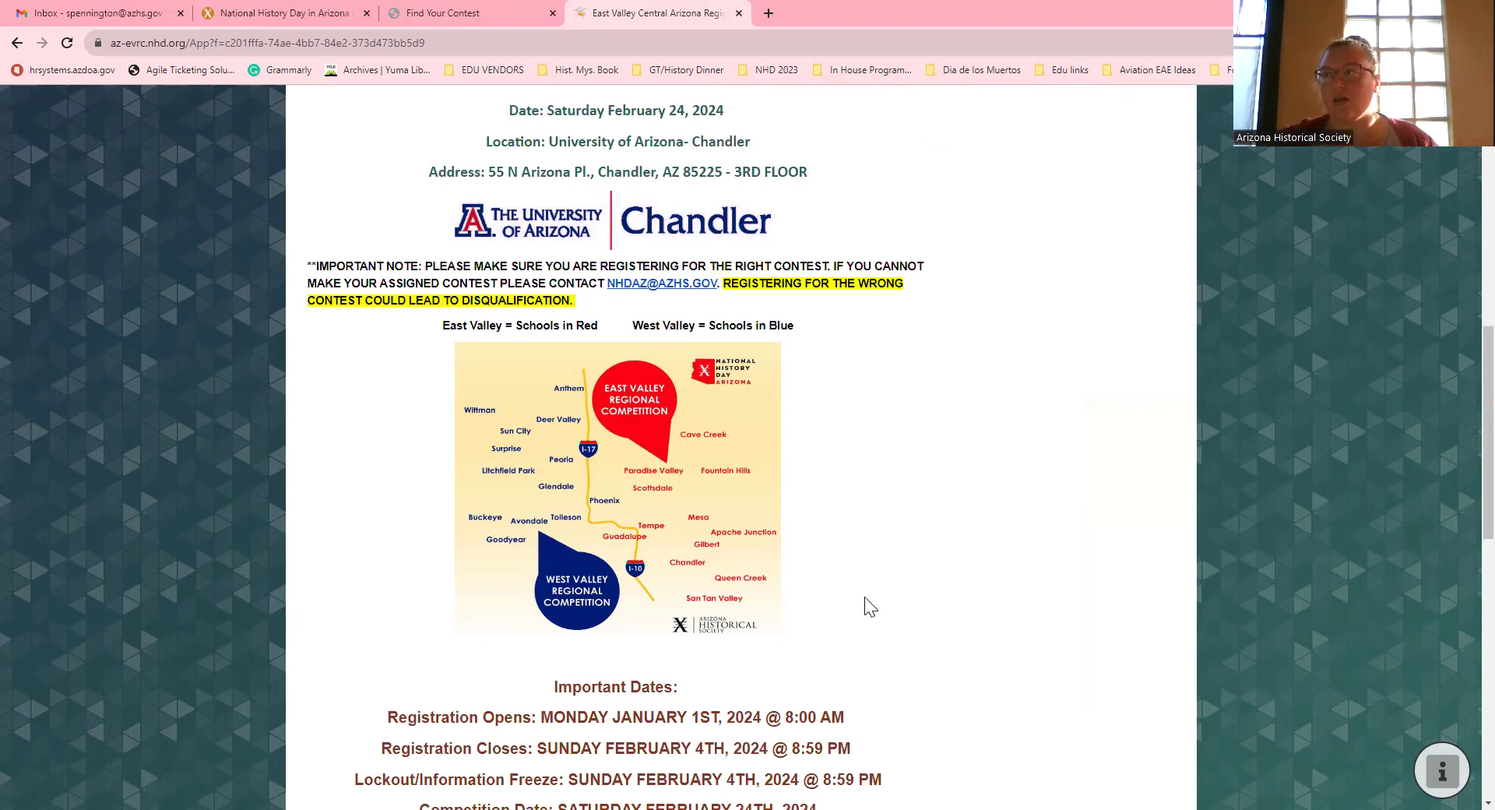
scroll(869, 605, up, 3)
scroll(864, 607, down, 2)
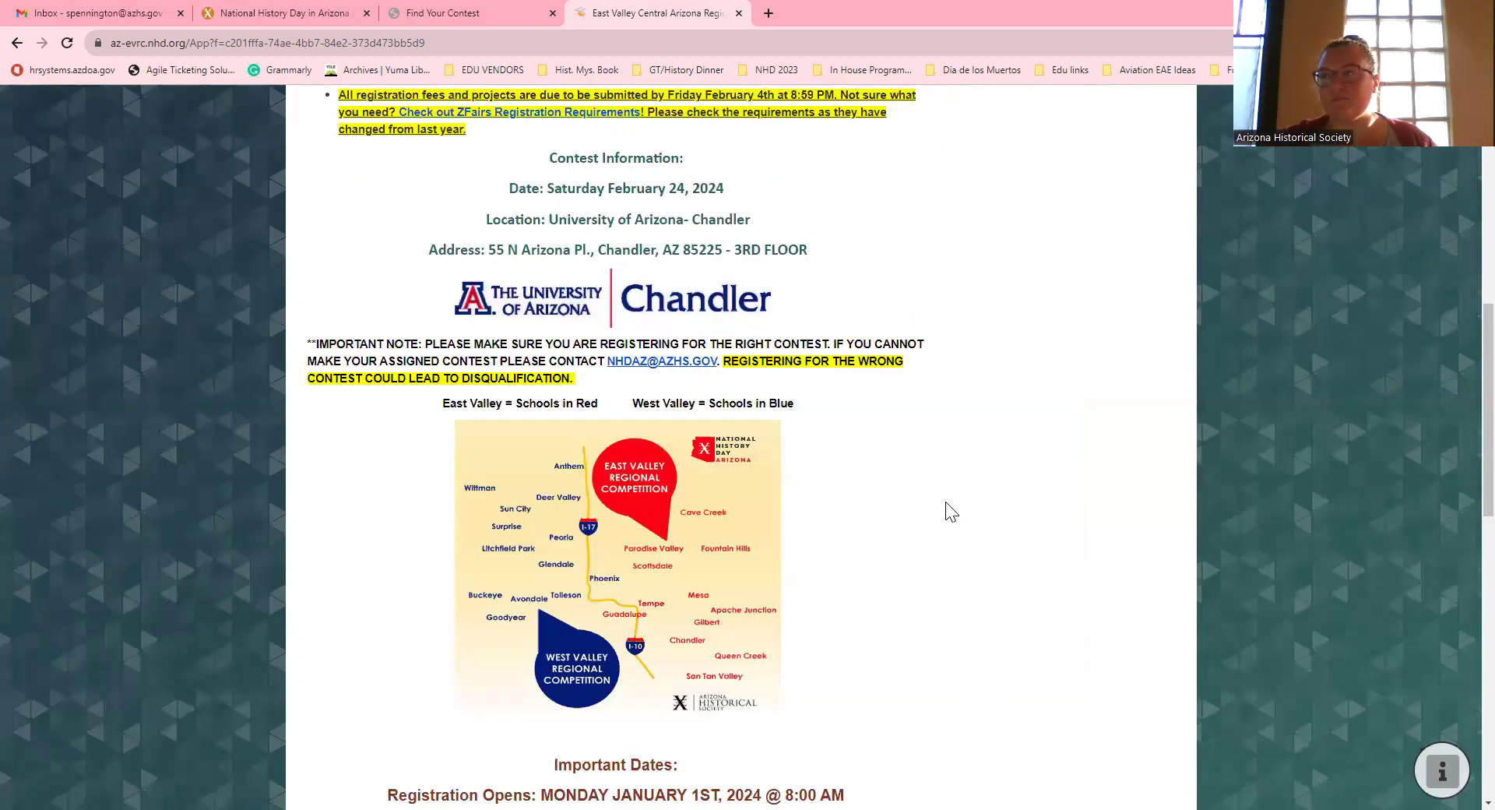
scroll(946, 505, down, 4)
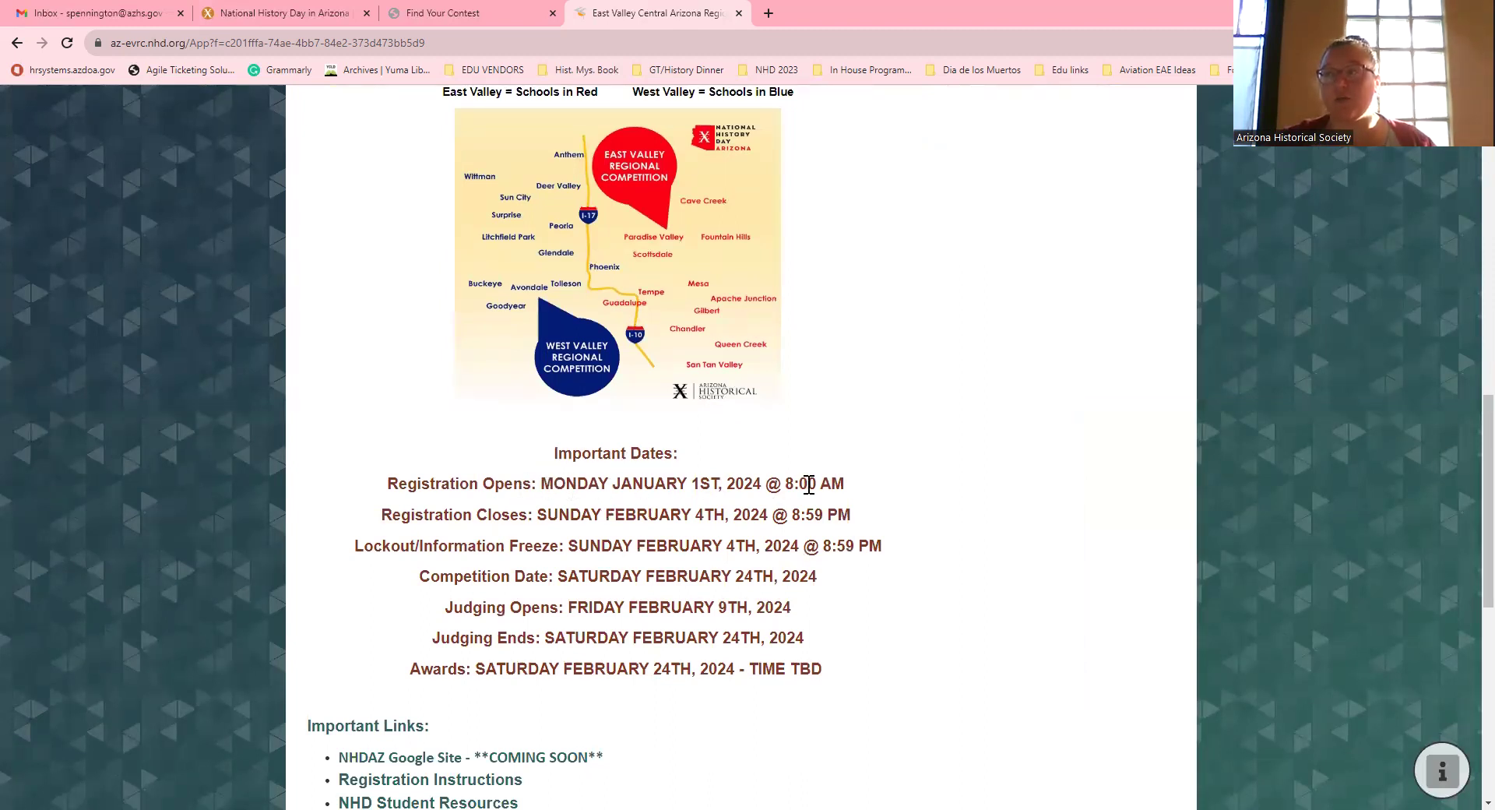
scroll(700, 479, down, 1)
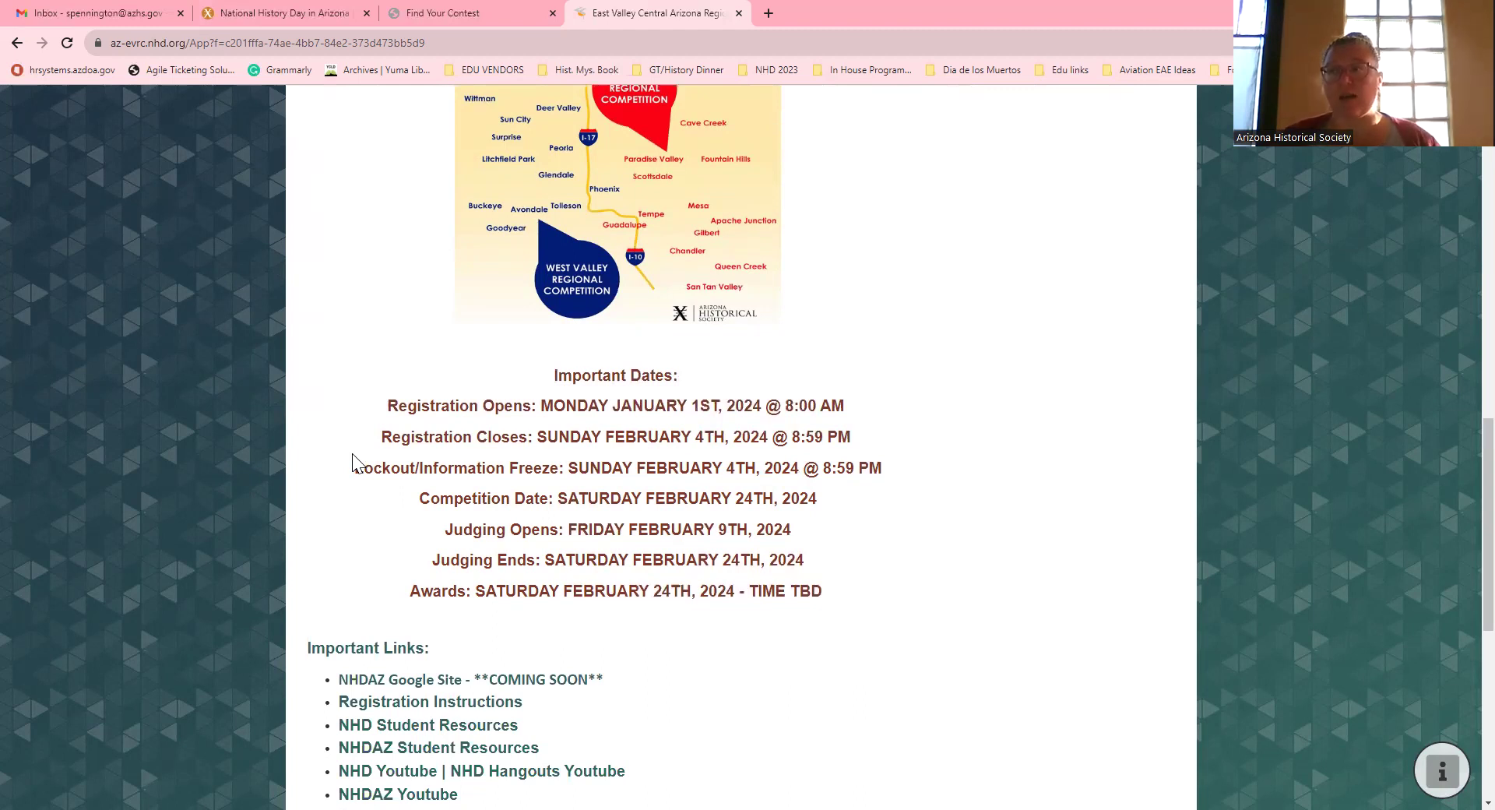
scroll(672, 494, down, 1)
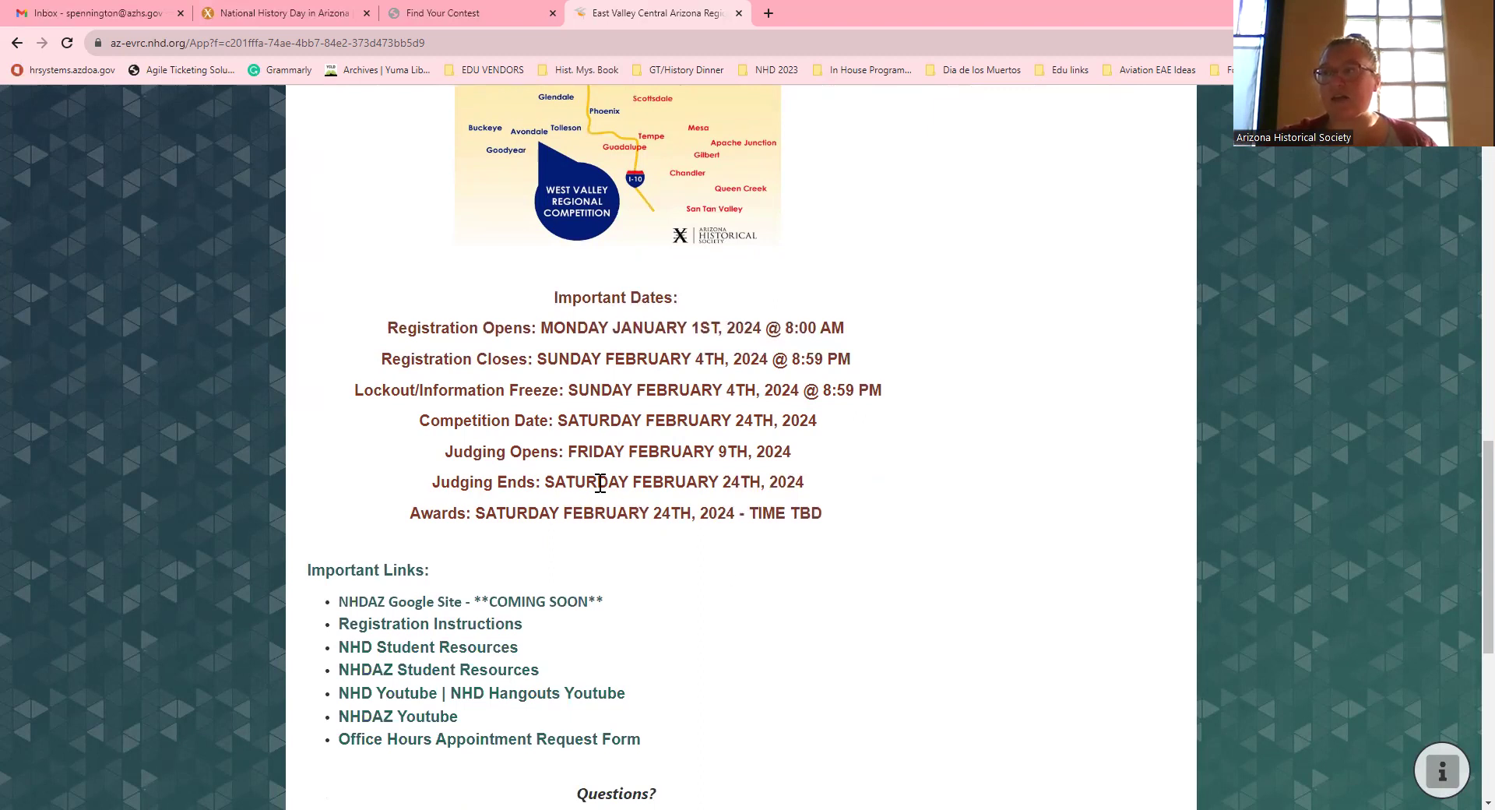
scroll(643, 460, down, 1)
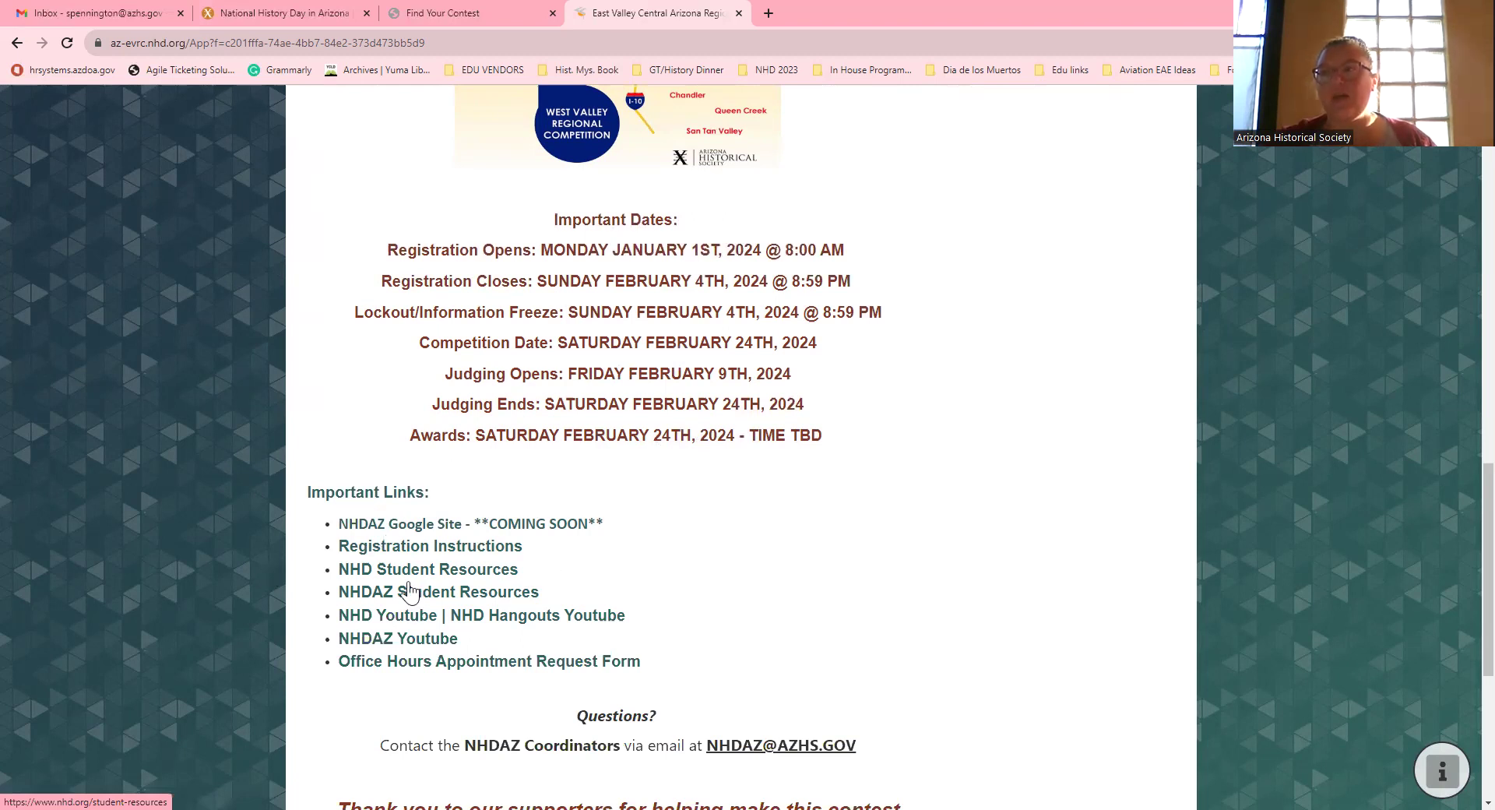
scroll(638, 595, down, 1)
triple_click(312, 596)
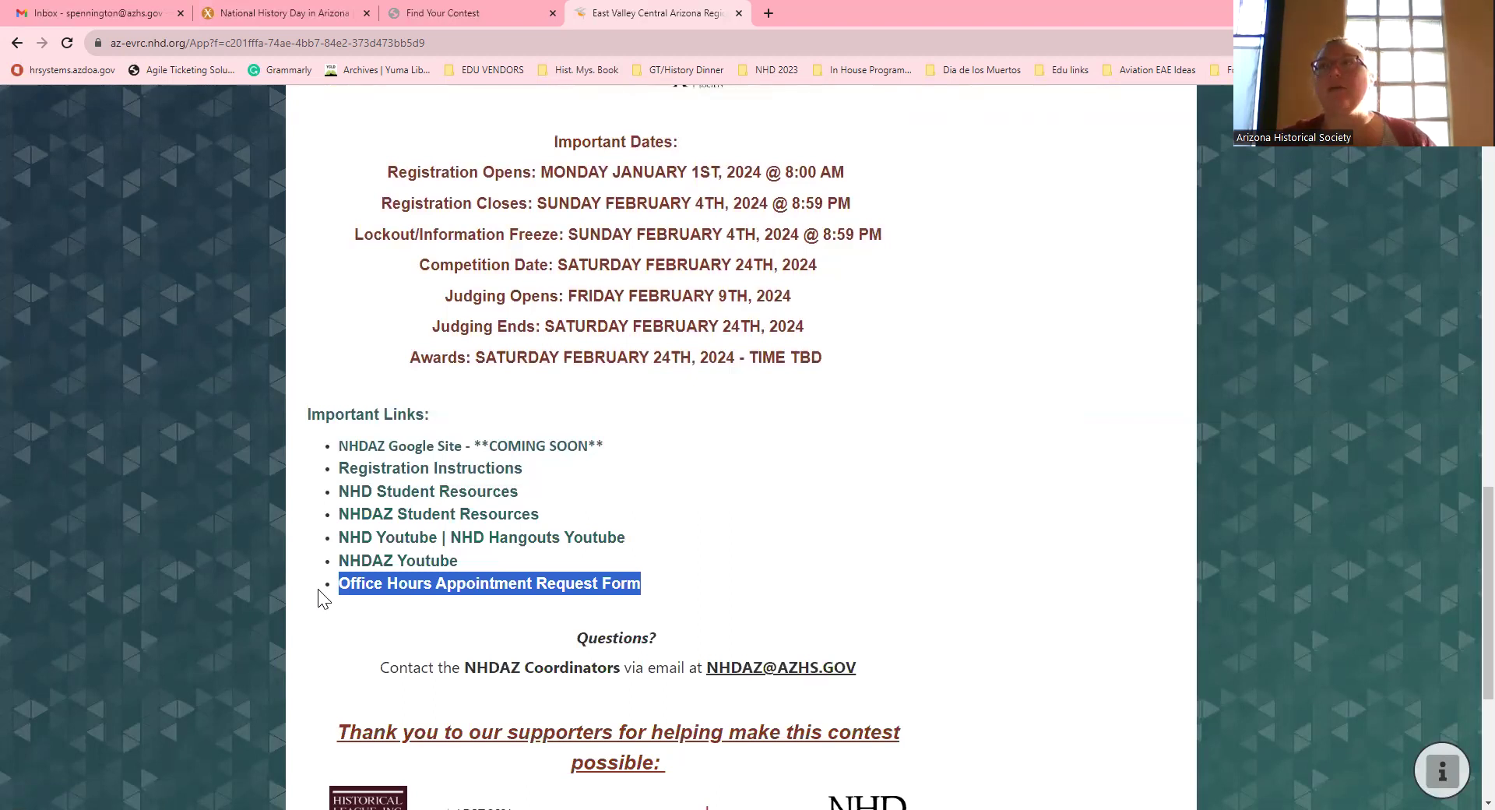
scroll(752, 330, up, 15)
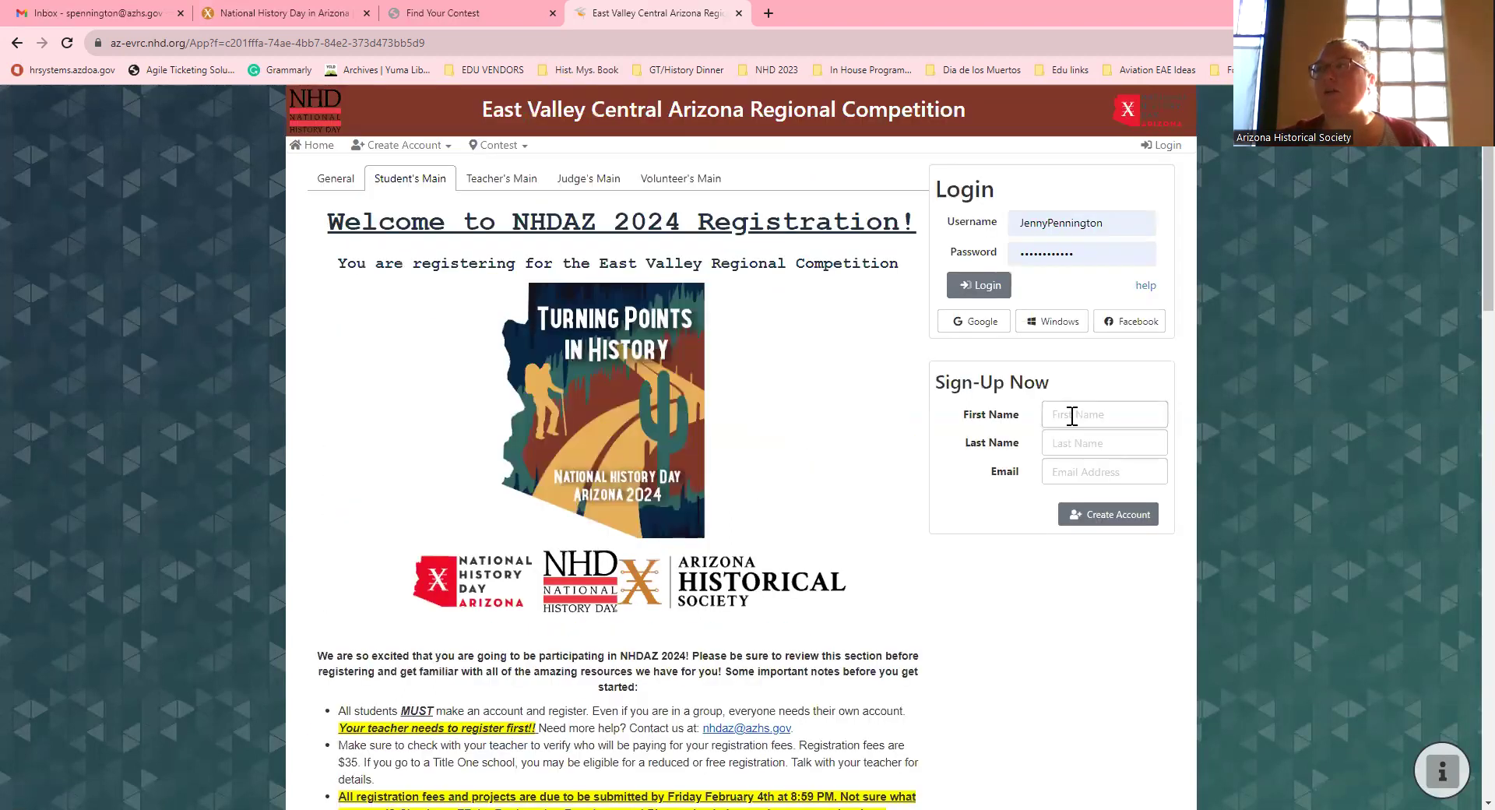
Step: Enter the student's first and last name, and choose the saved e-mail suggestion
click(1072, 417)
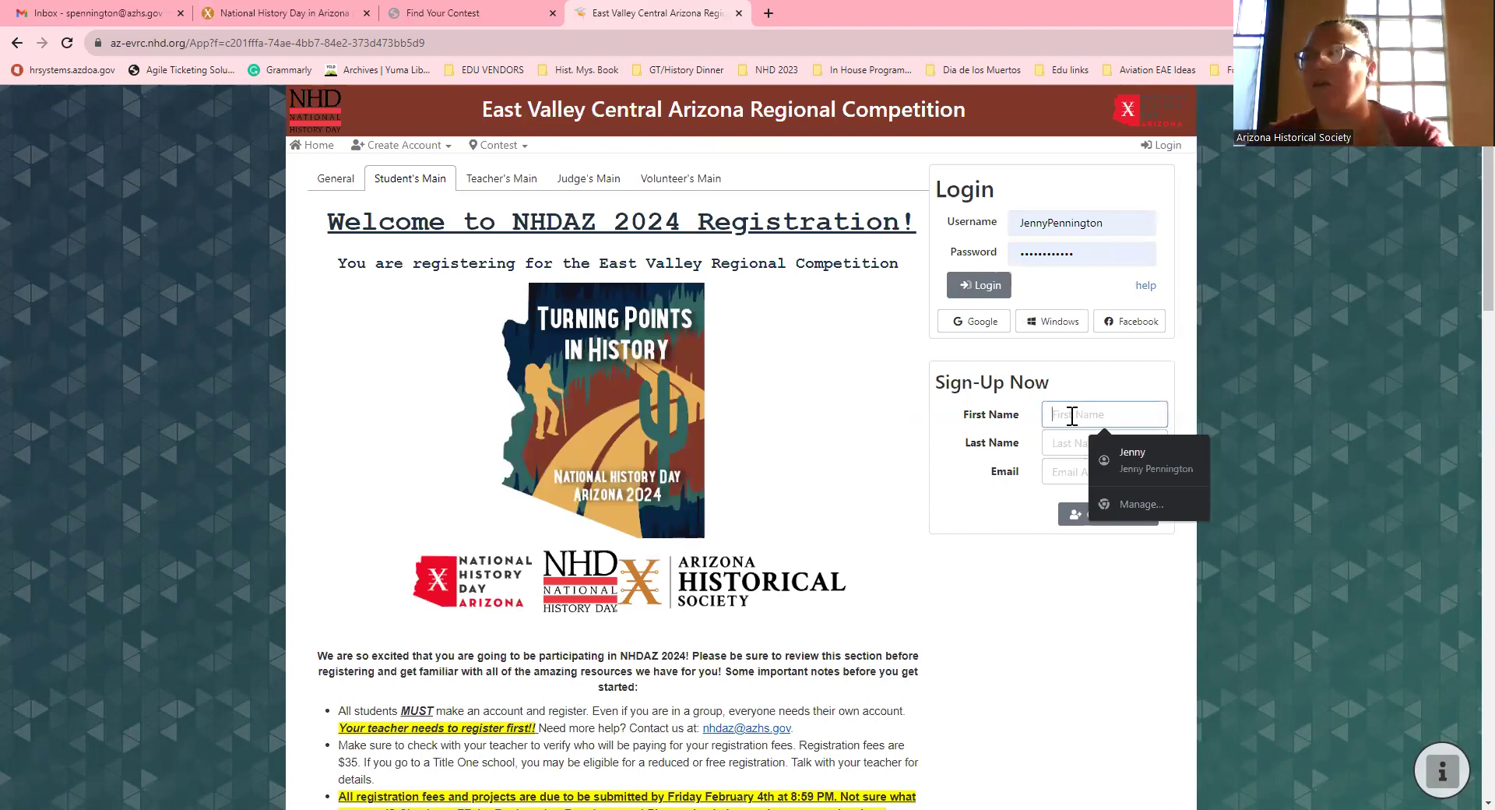
text(Test)
key(Tab)
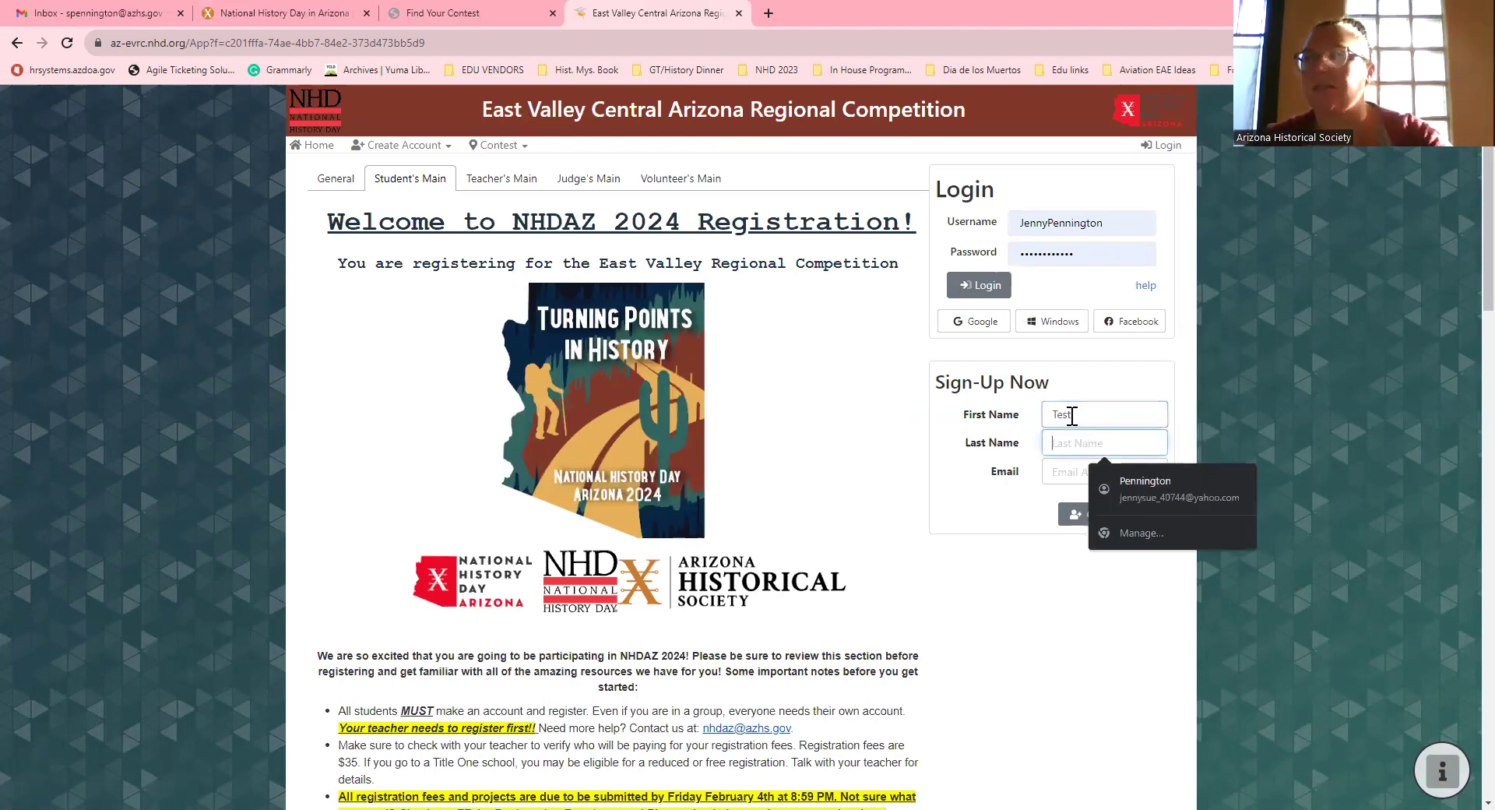
text(Kid)
key(Tab)
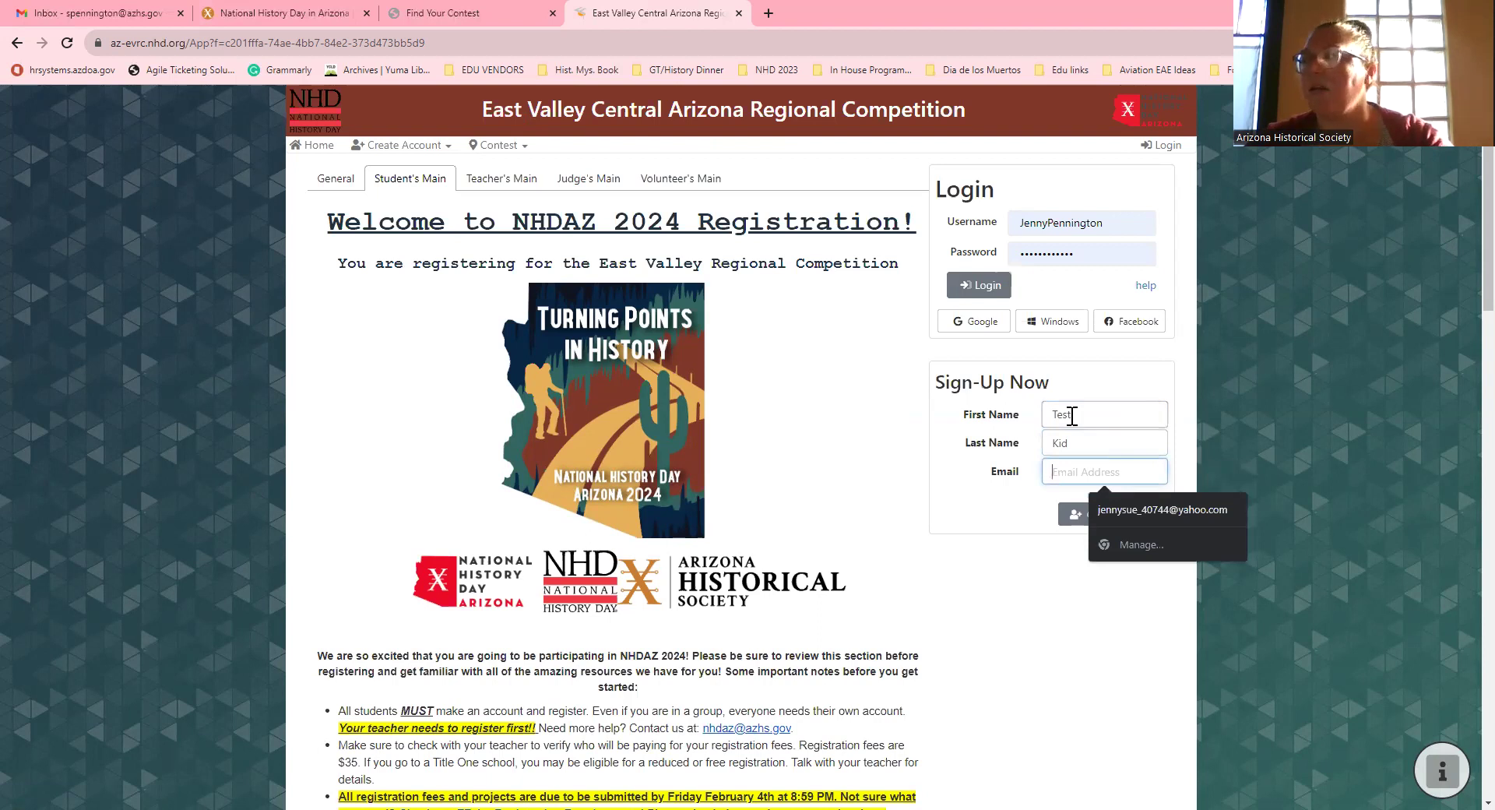
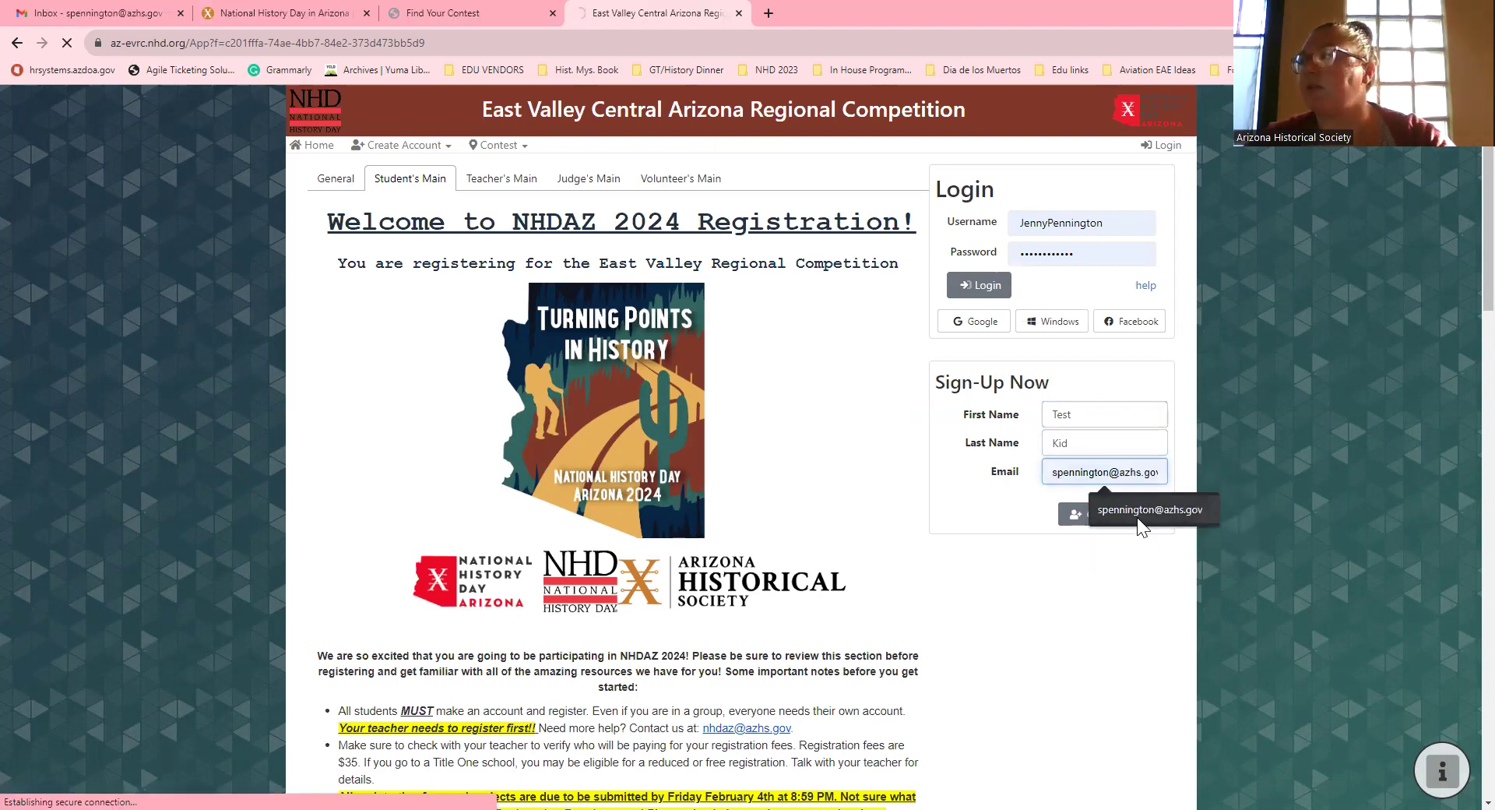
click(1136, 511)
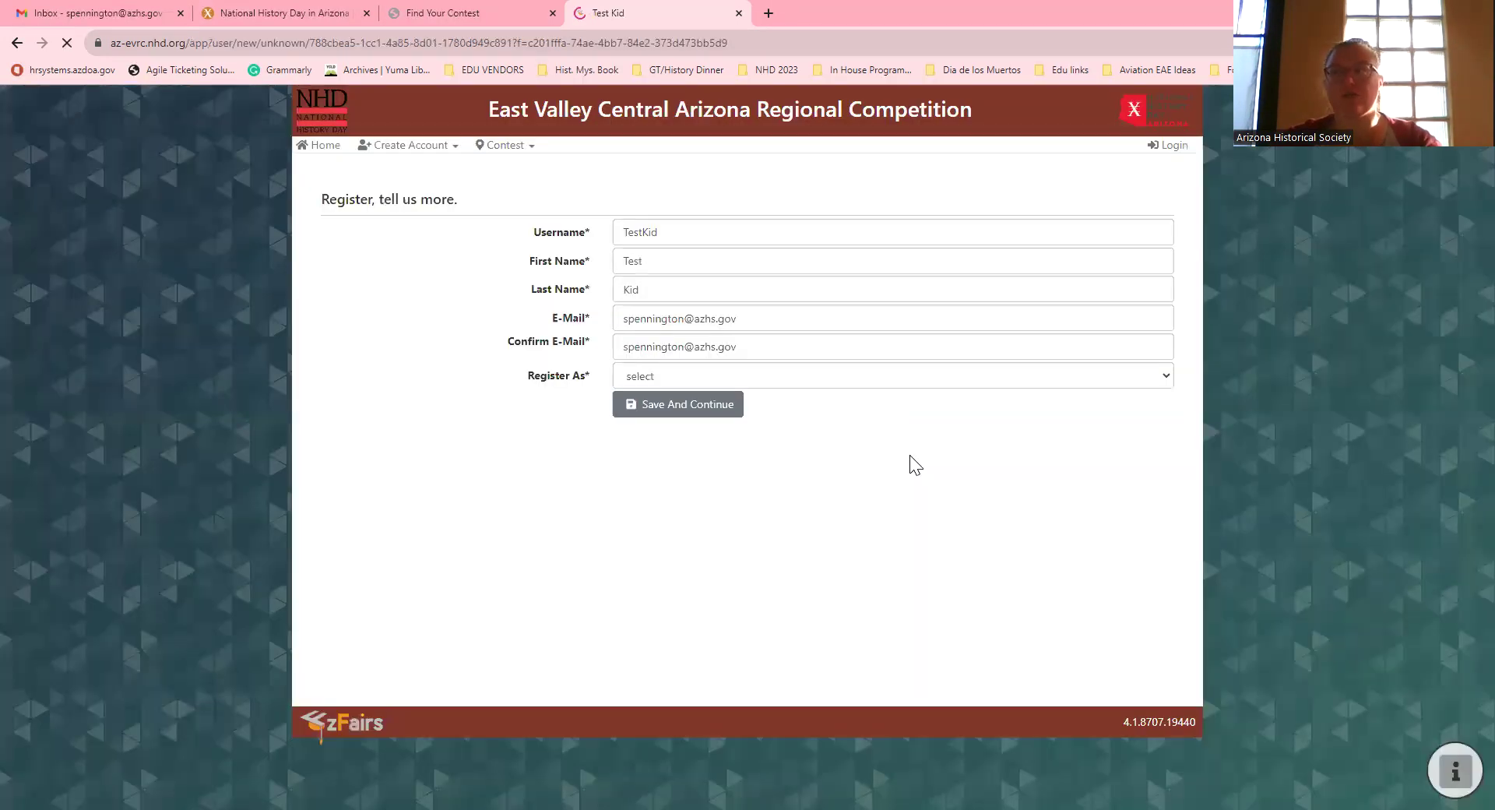
Step: Set Register As to Student and submit the details with Save And Continue
click(640, 380)
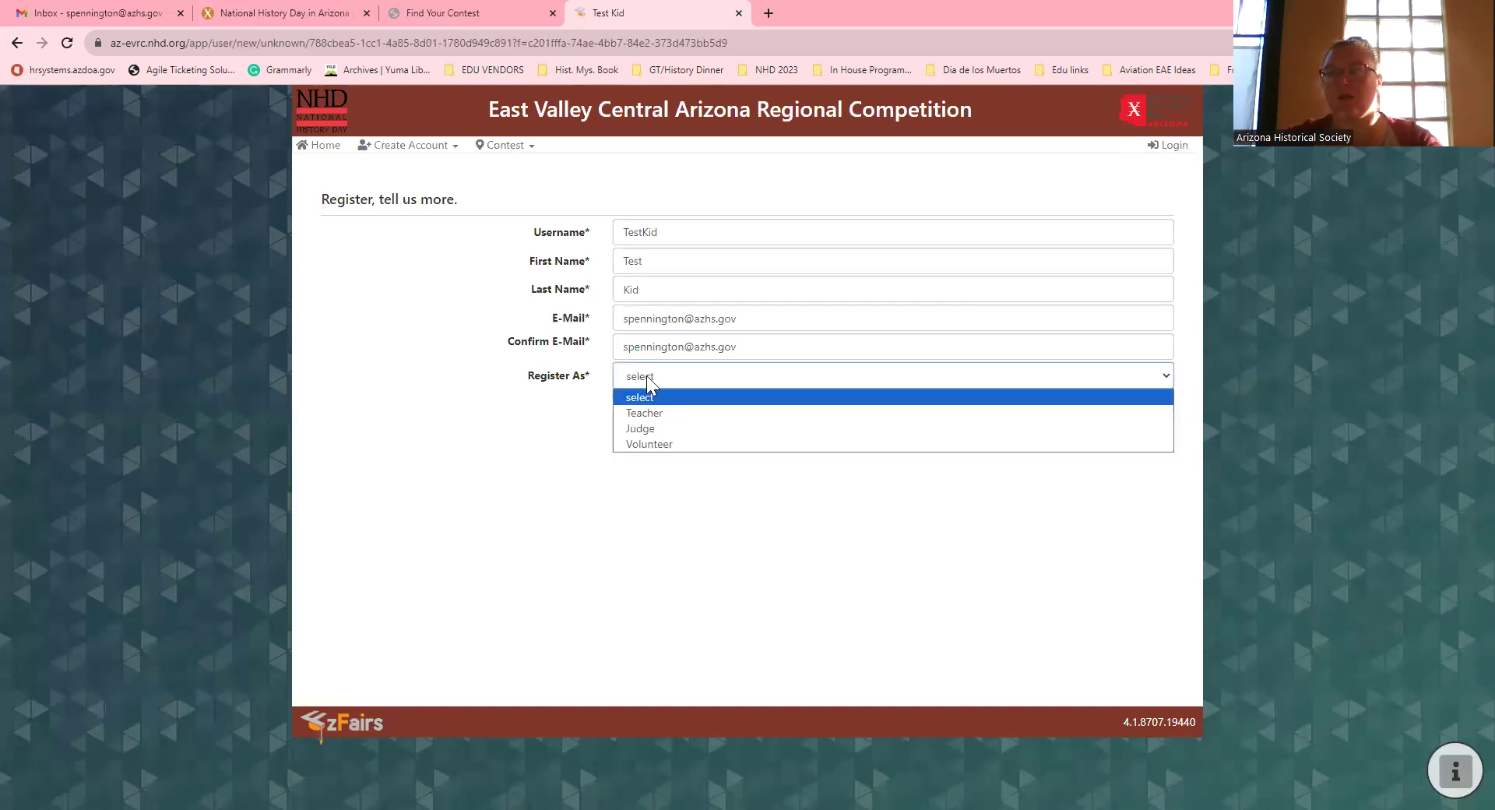
click(647, 377)
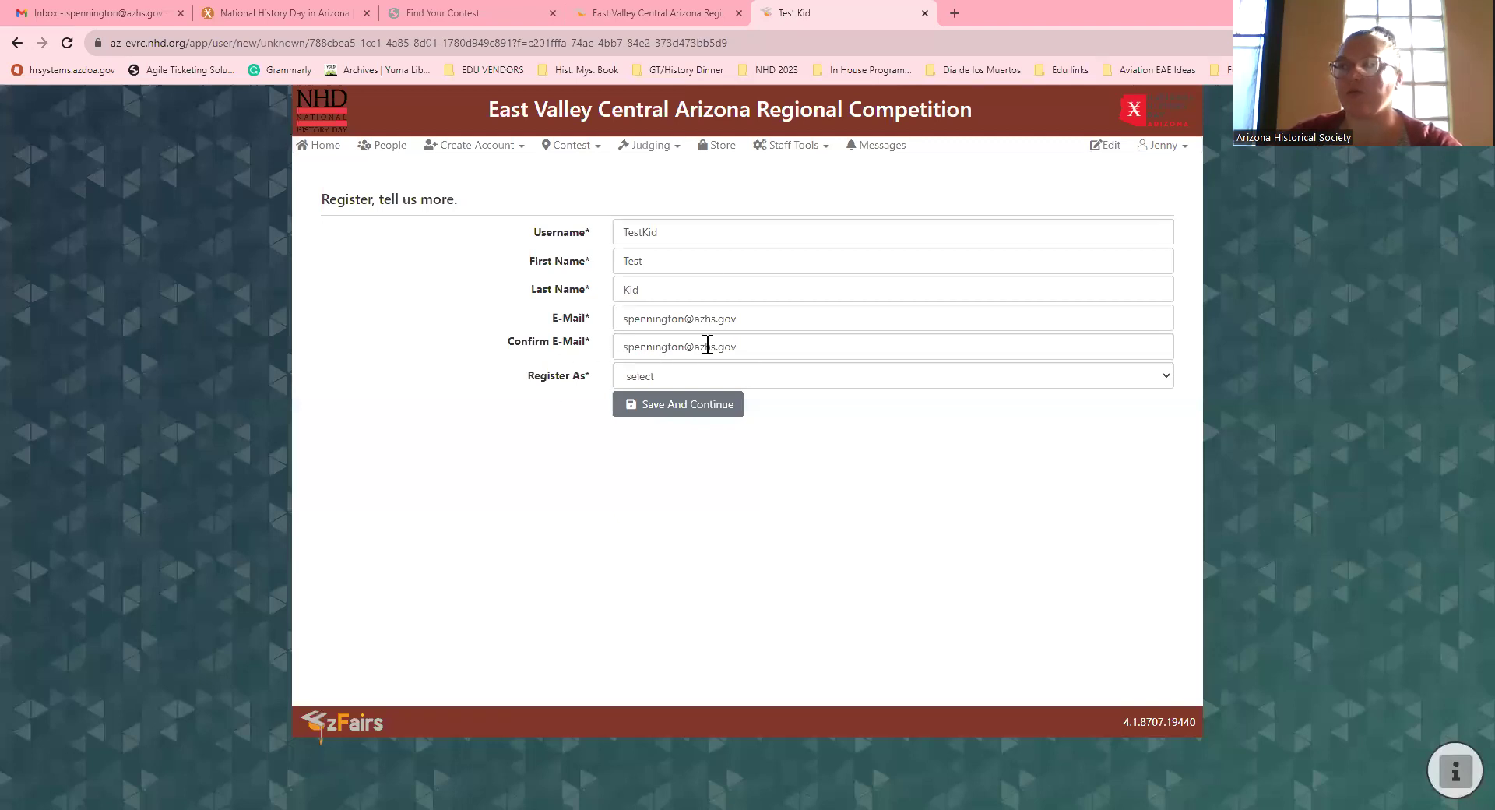
click(670, 376)
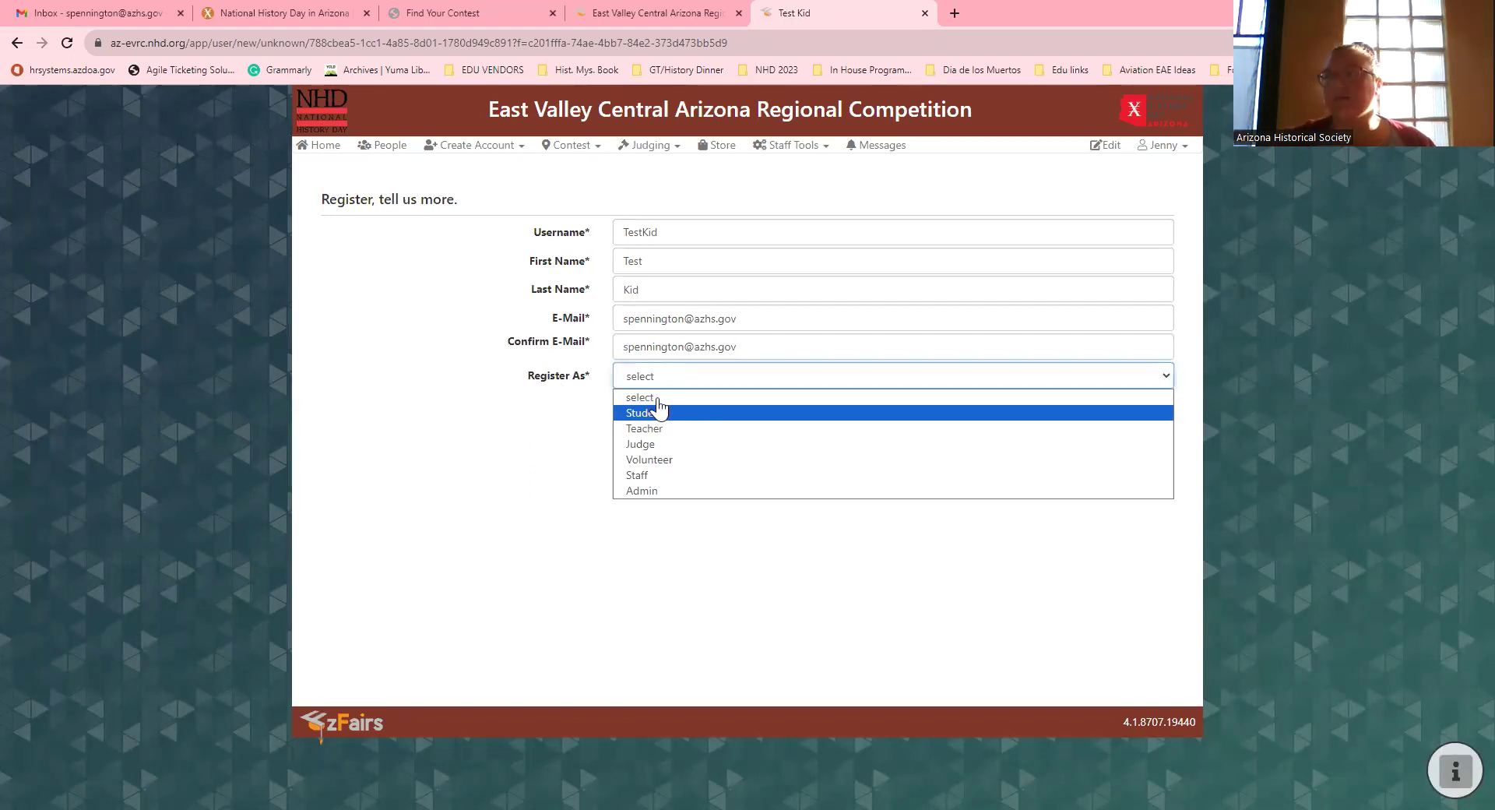
click(645, 413)
click(663, 374)
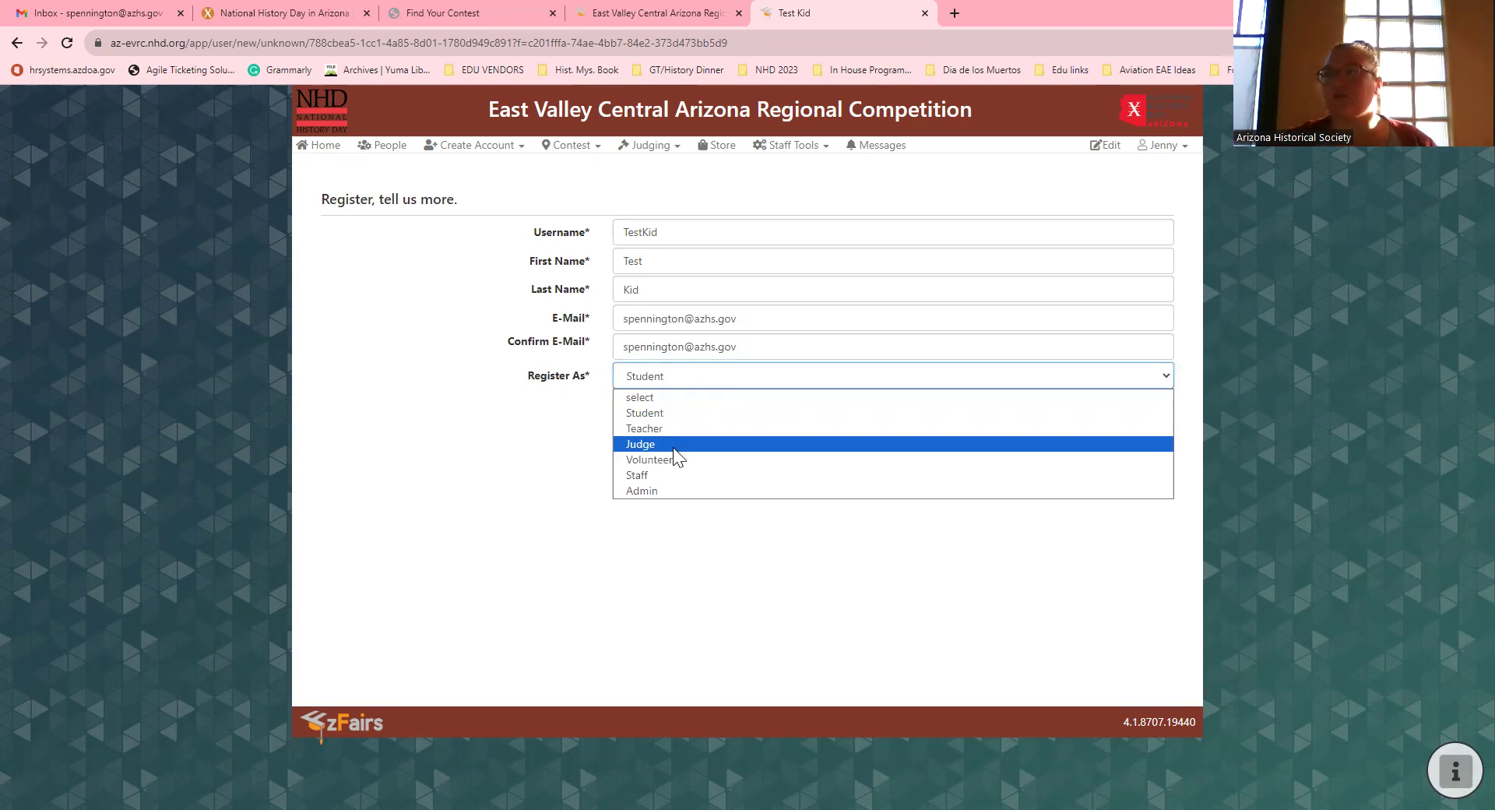
click(655, 412)
click(653, 402)
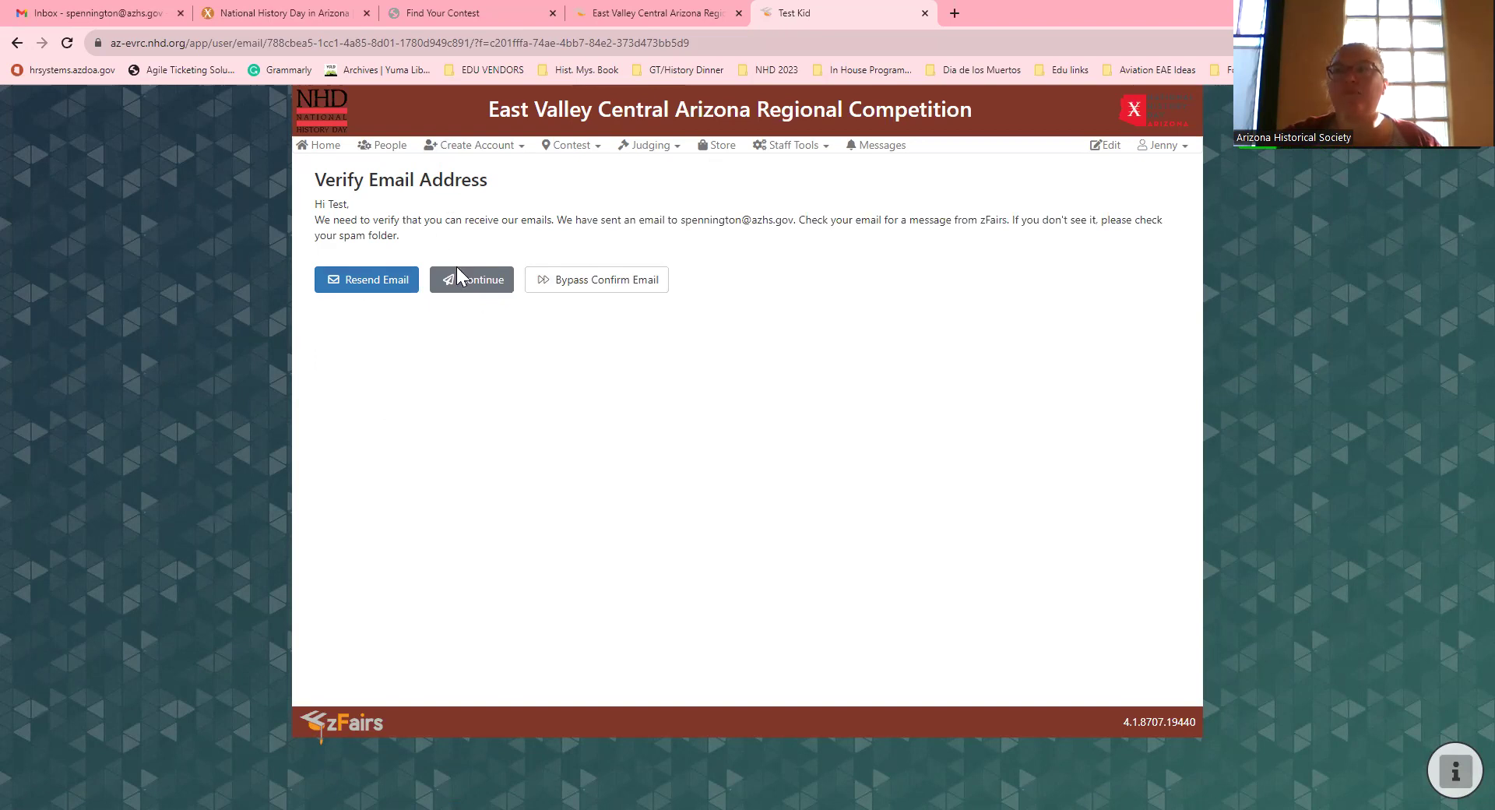
Step: Bypass e-mail confirmation on the Verify Email Address page
click(604, 282)
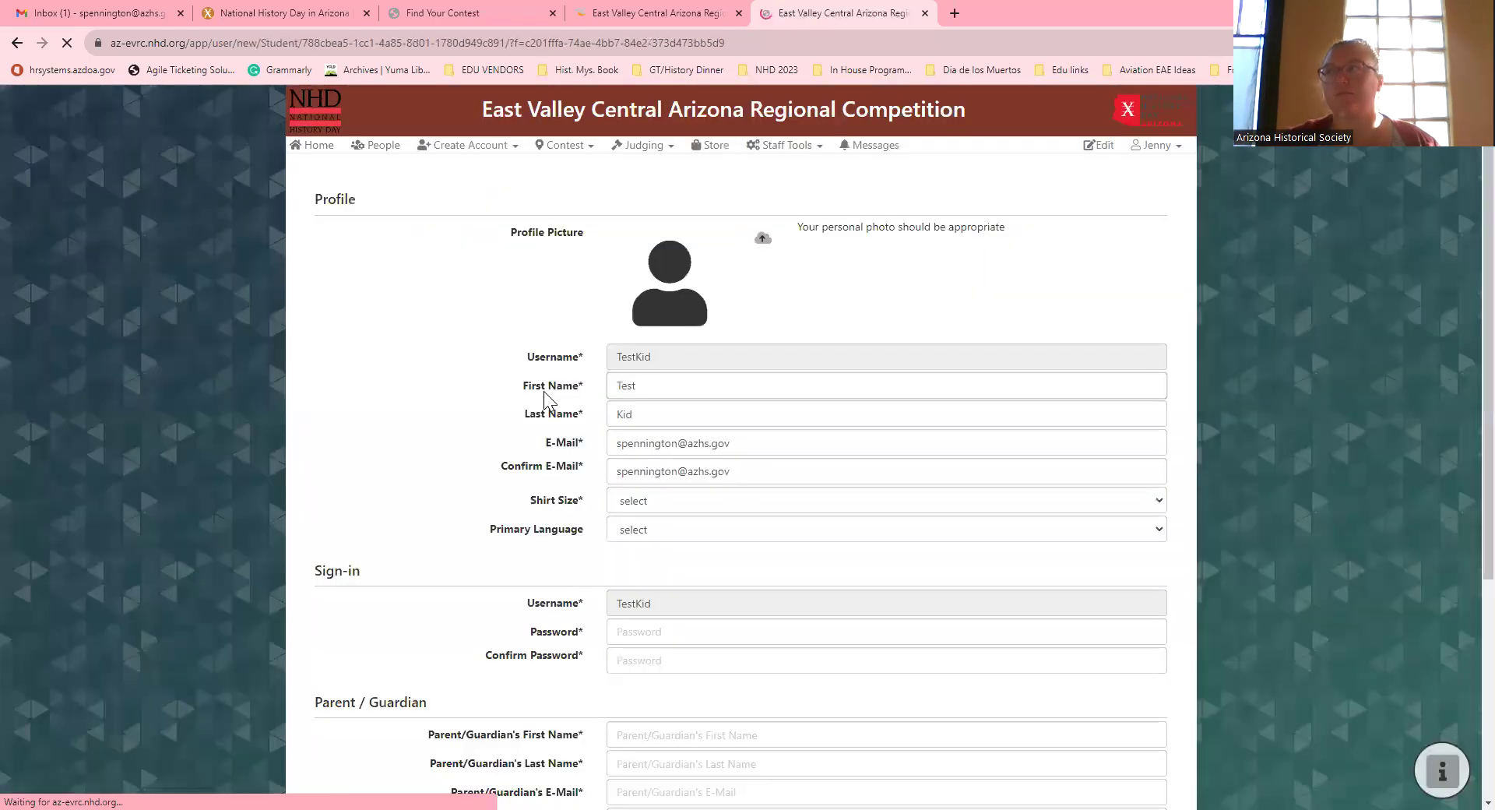
Step: Set the shirt size to Small and the primary language to English
scroll(784, 239, down, 1)
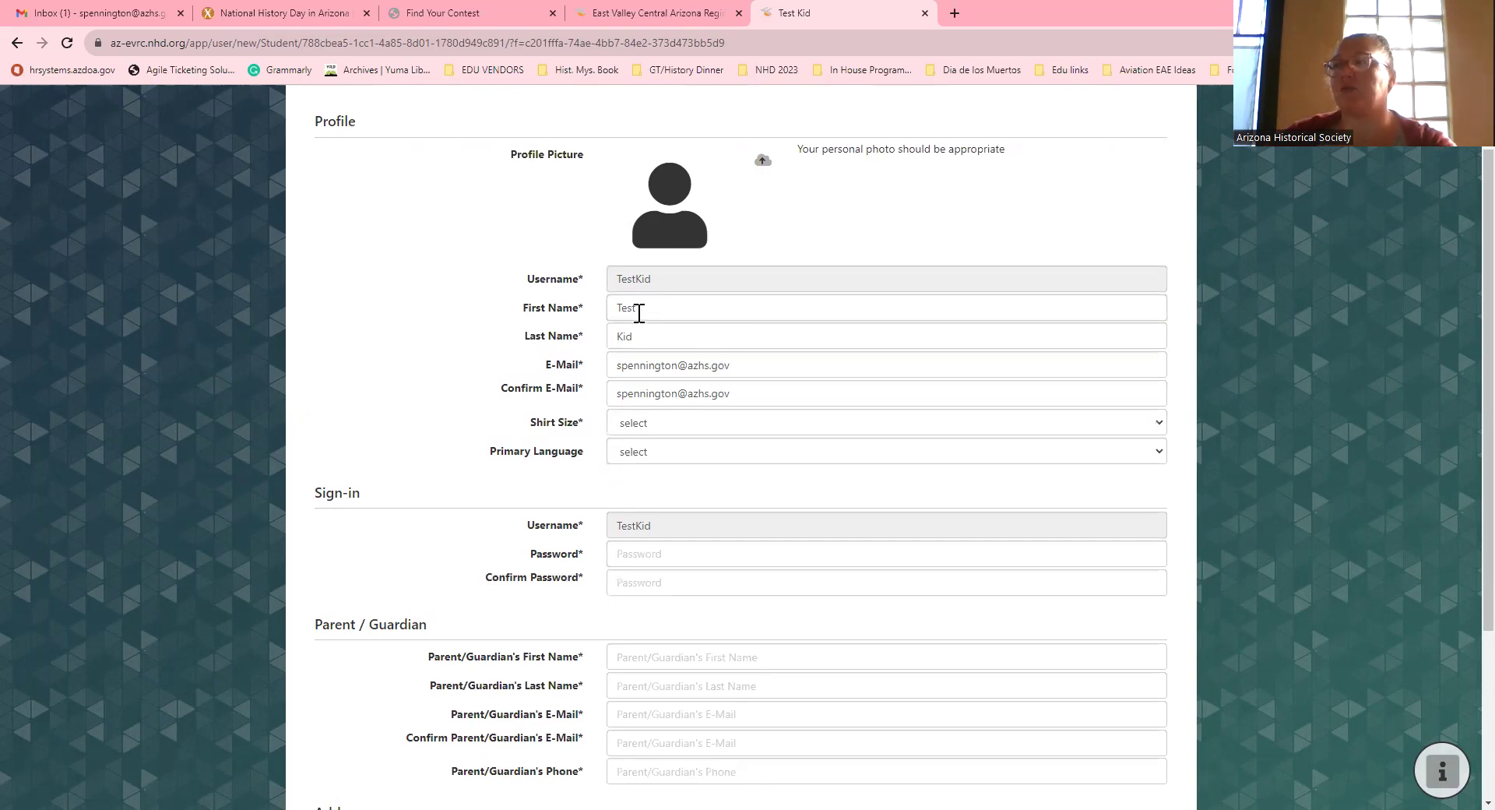
scroll(681, 373, down, 1)
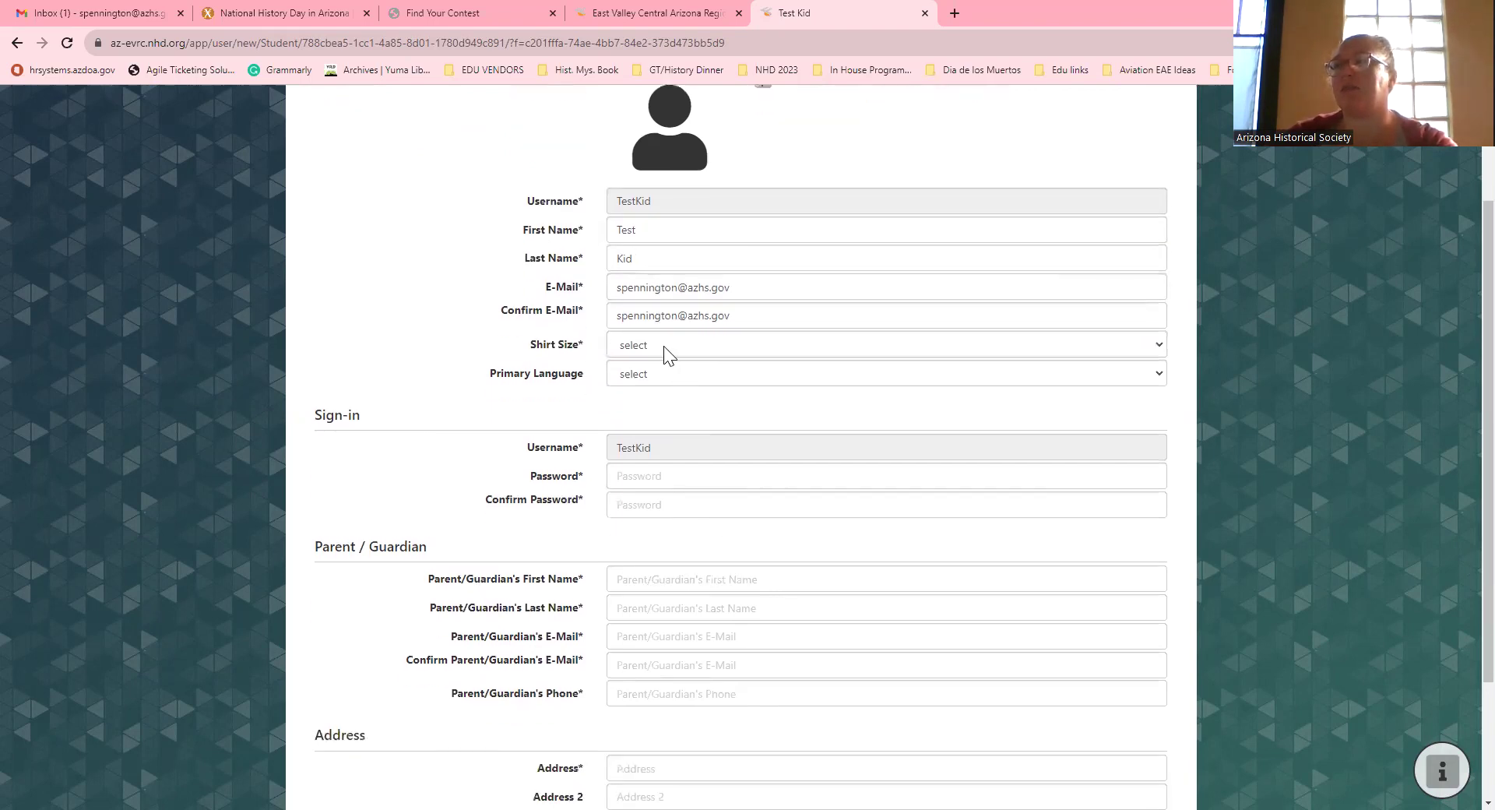
click(663, 346)
click(642, 382)
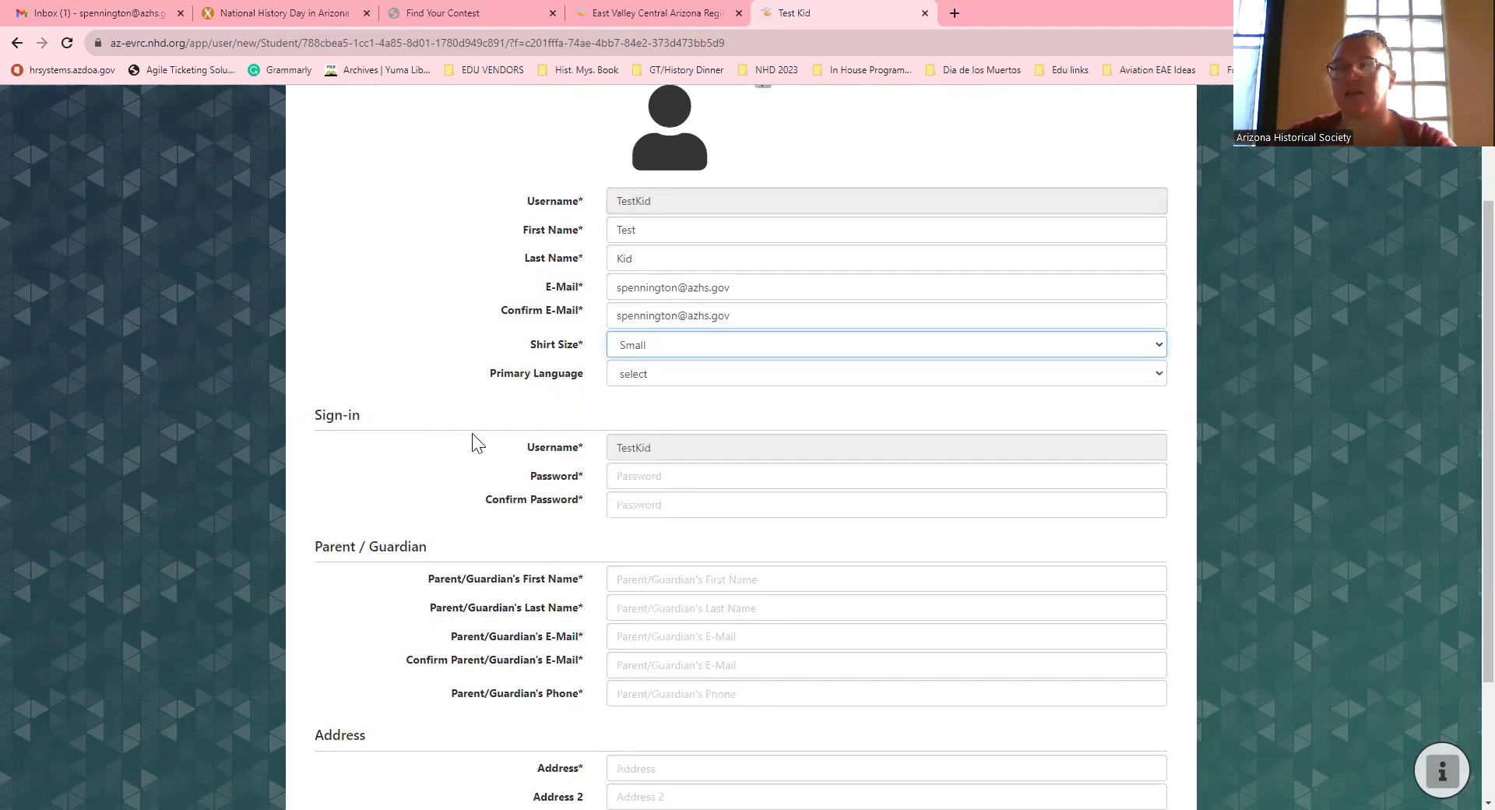
click(677, 381)
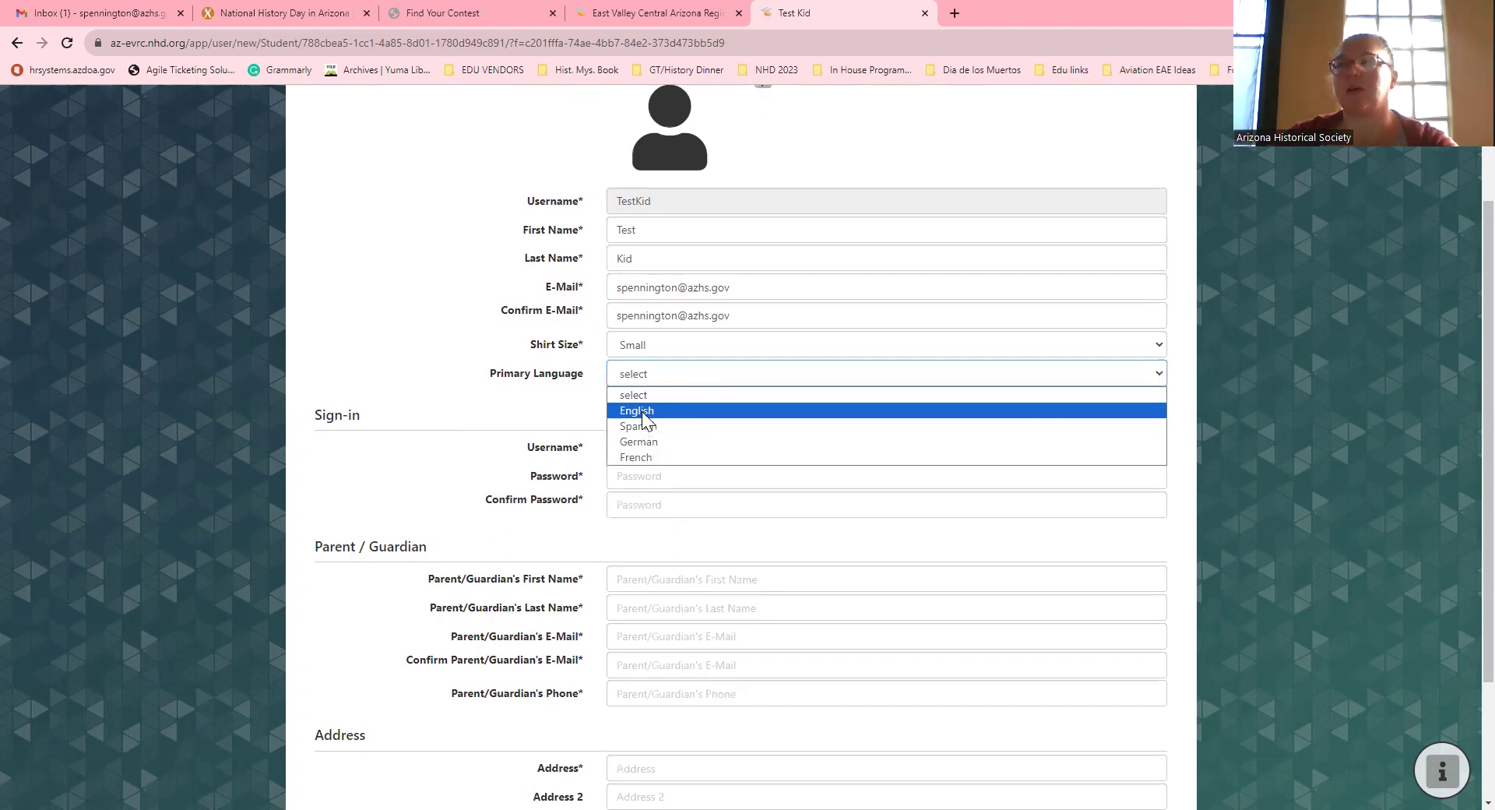
scroll(517, 374, down, 2)
scroll(527, 382, down, 1)
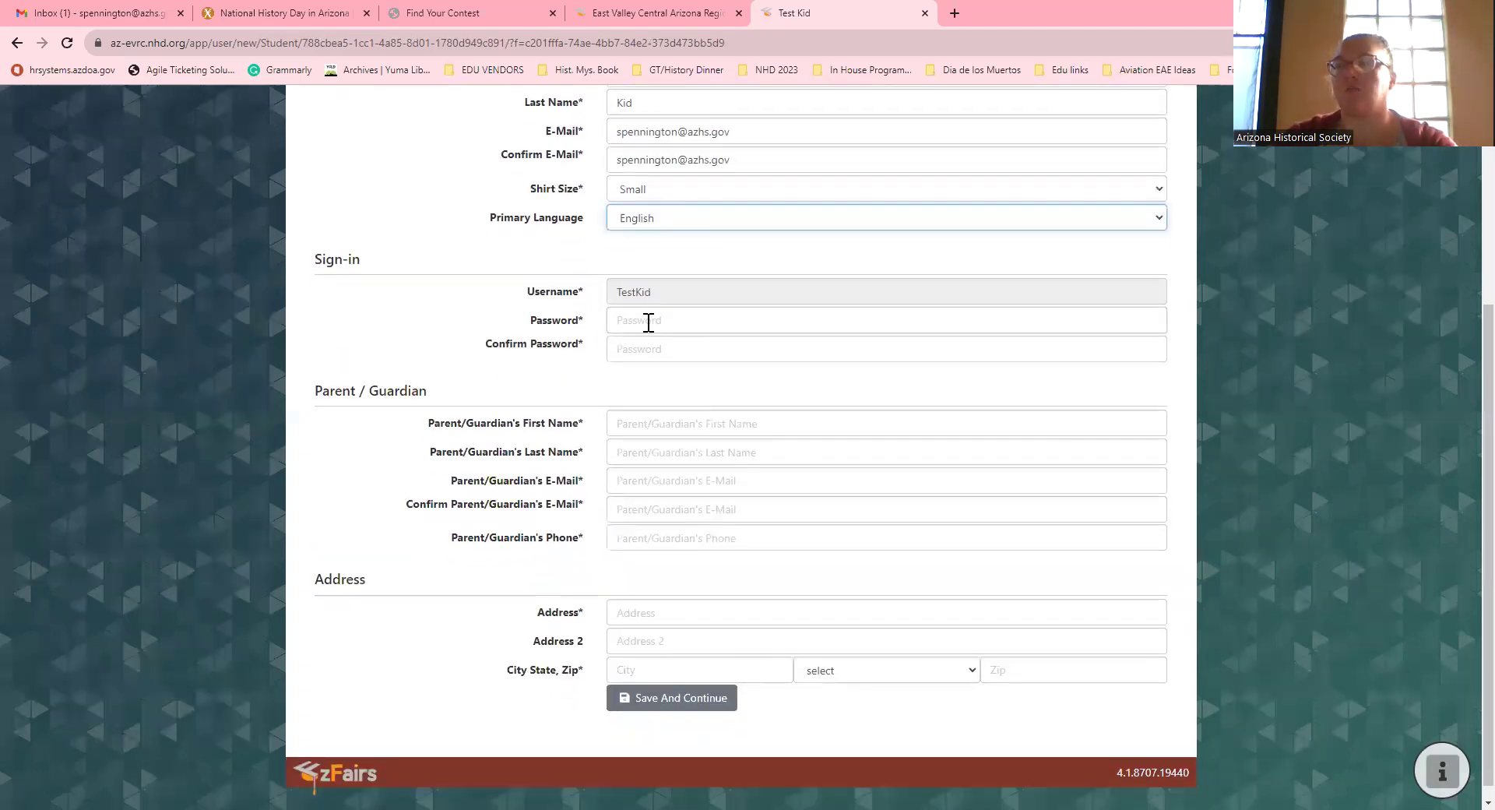
Step: Enter the account password and confirm it
click(648, 323)
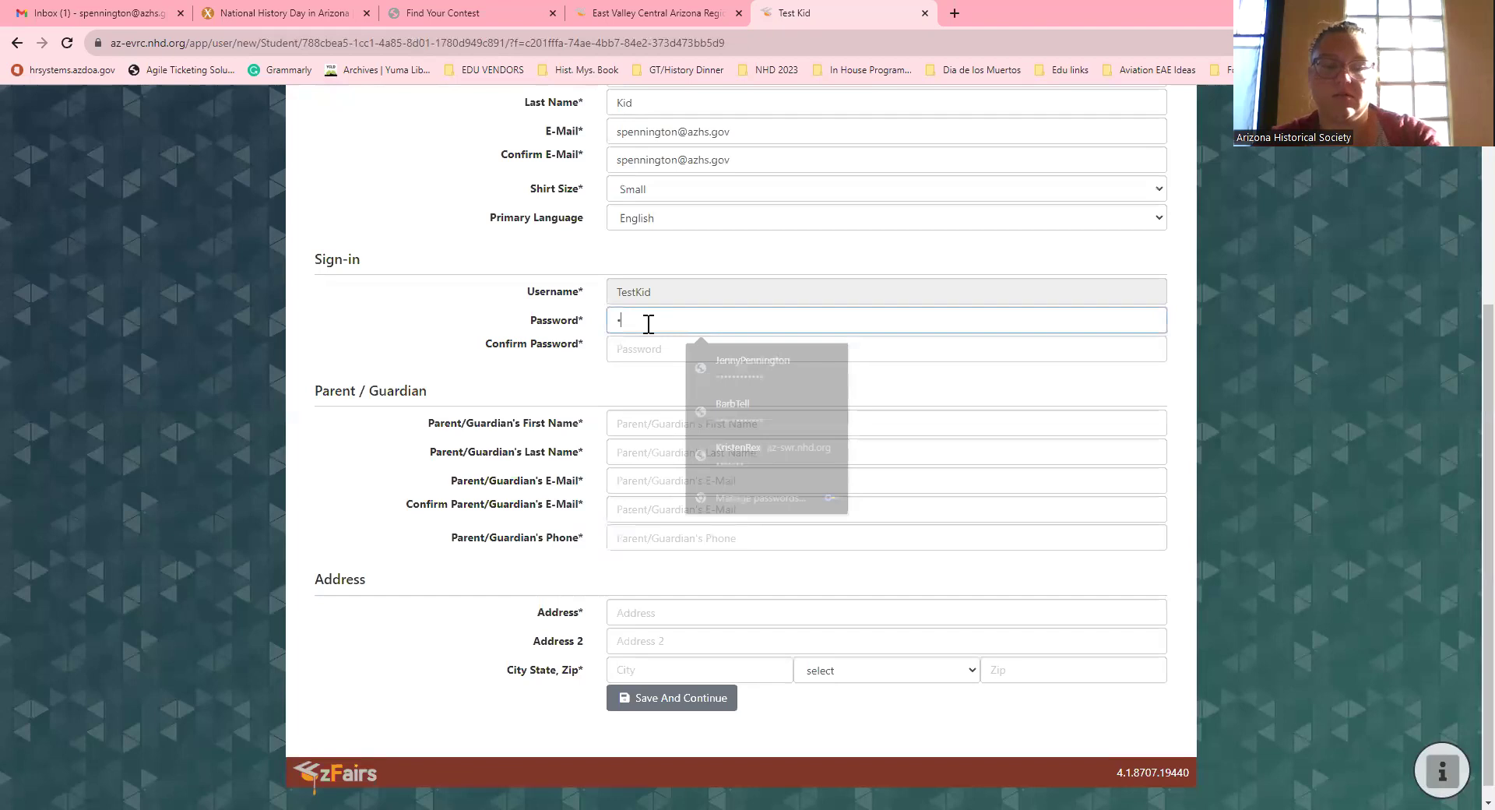
text(•••••••••)
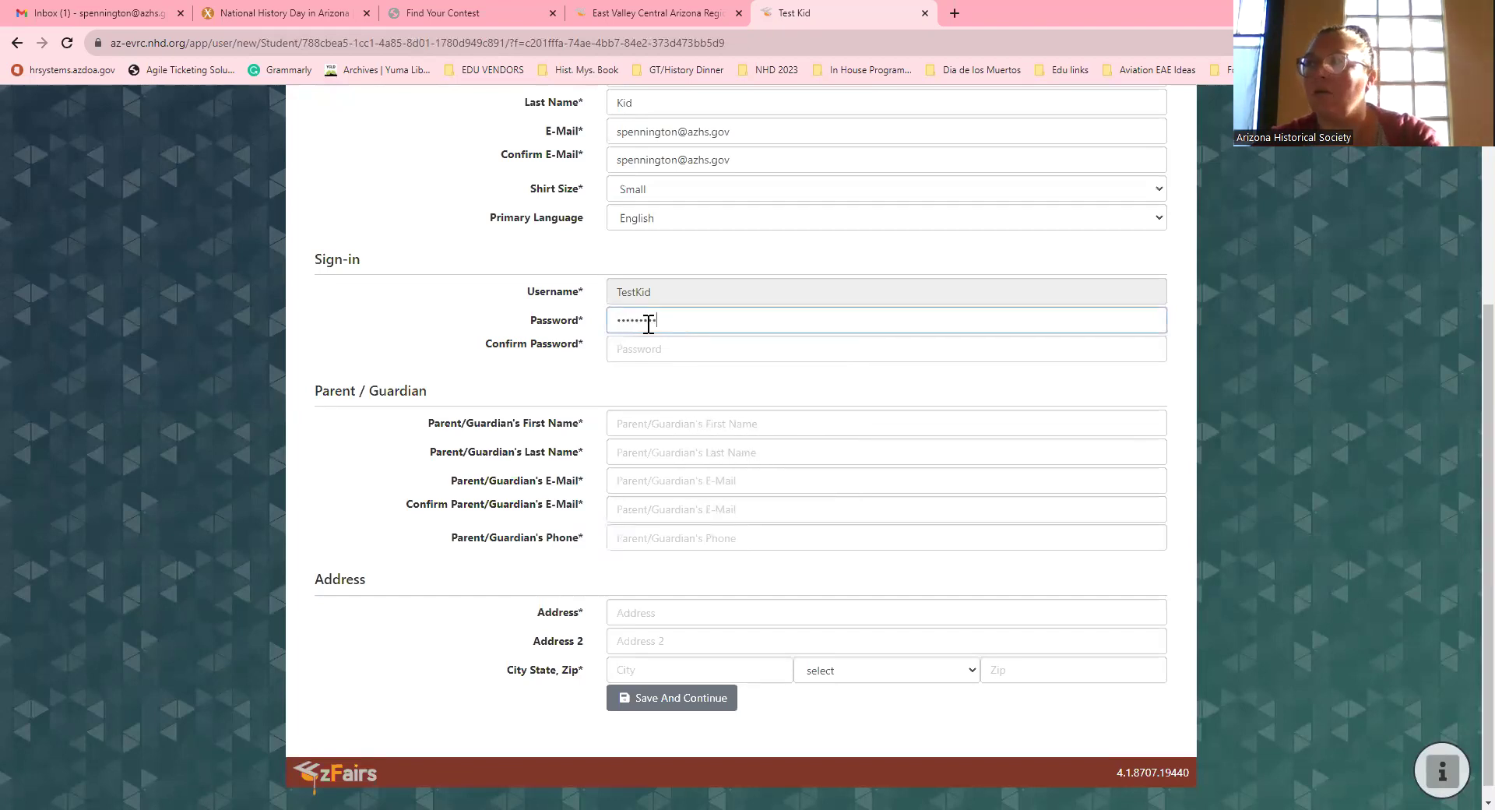
key(Tab)
text(••••••••)
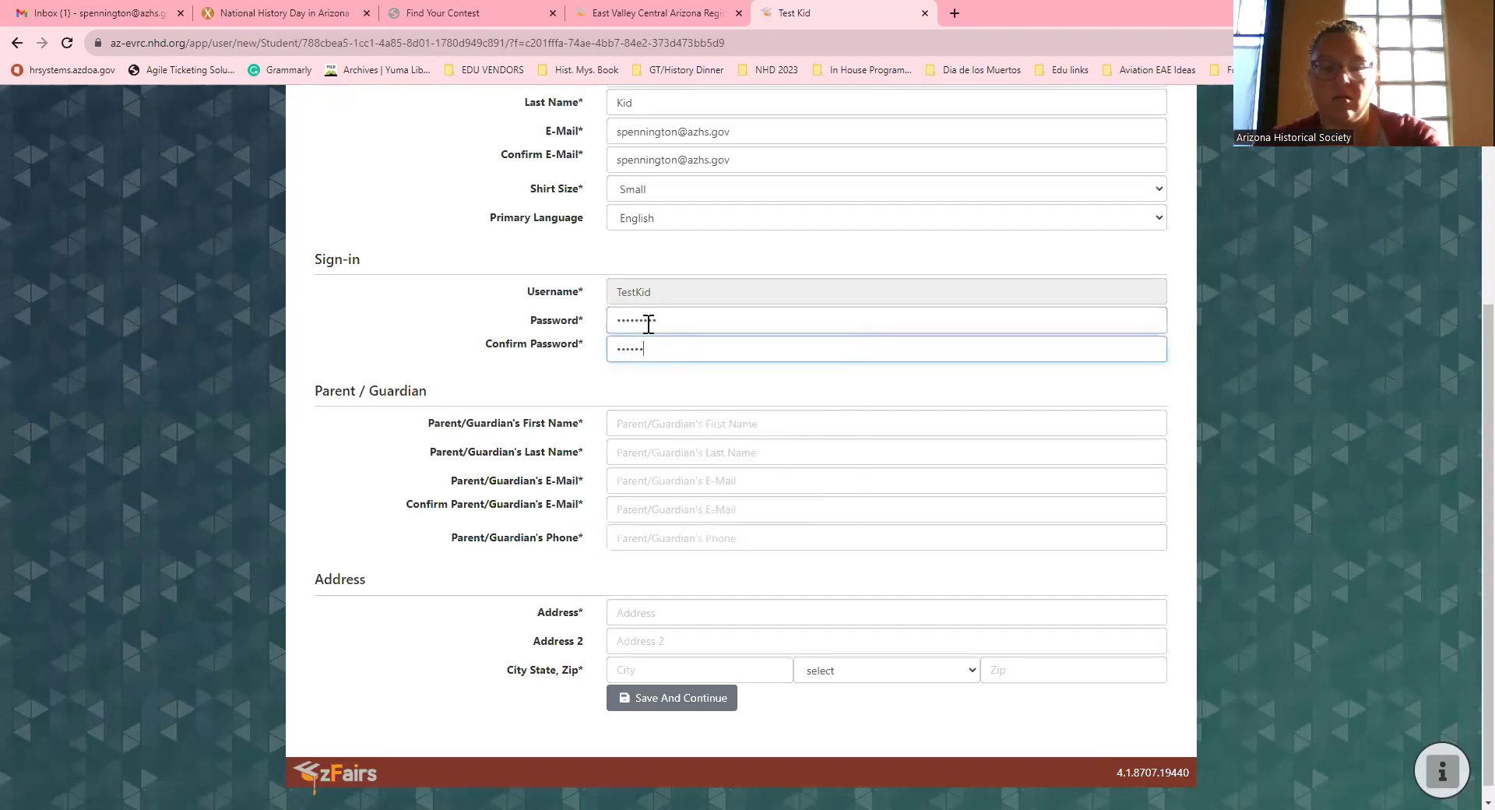
text(•)
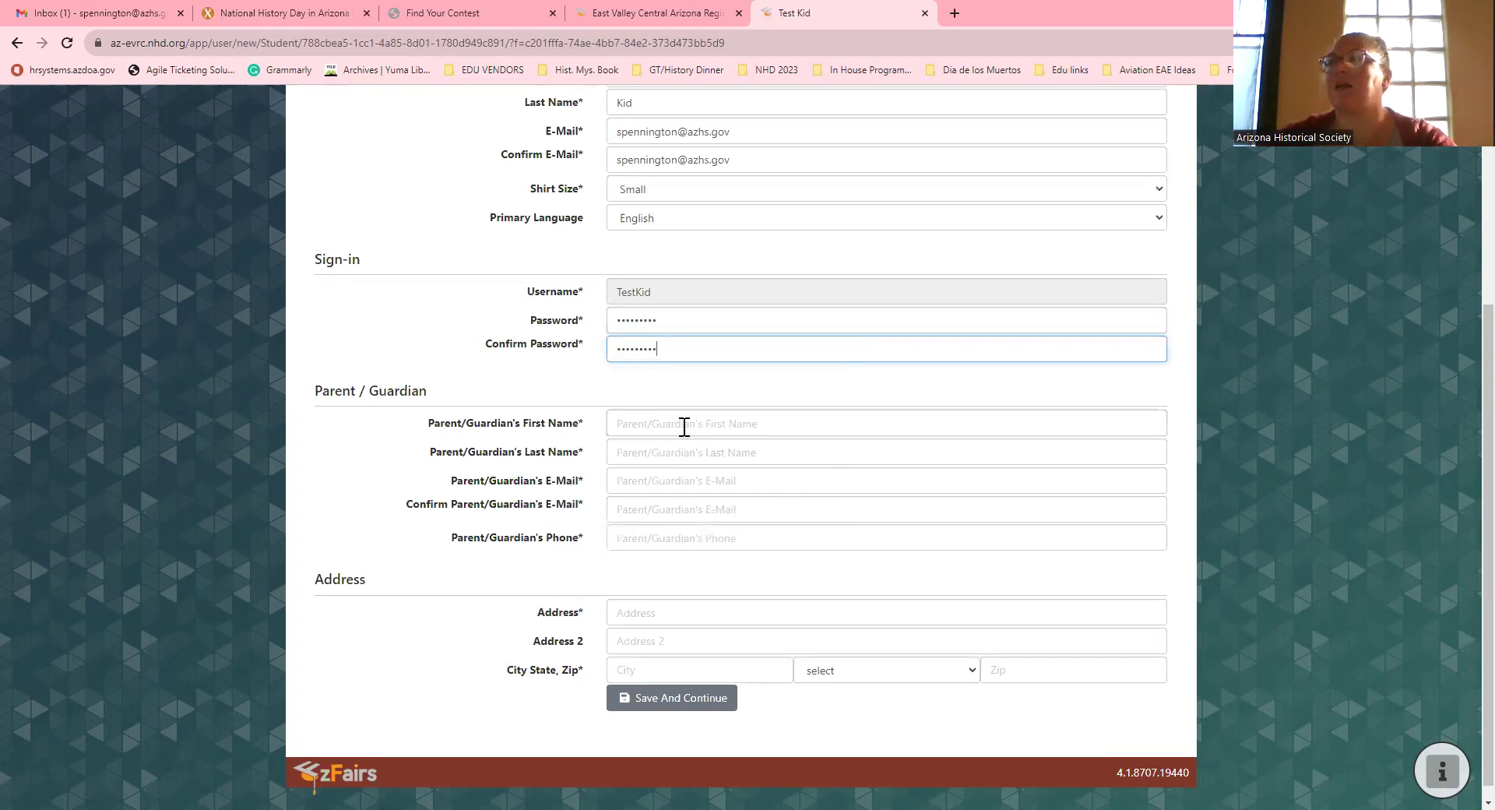
Step: Fill in the parent/guardian's first name, last name and e-mail address
click(678, 424)
text(Mom)
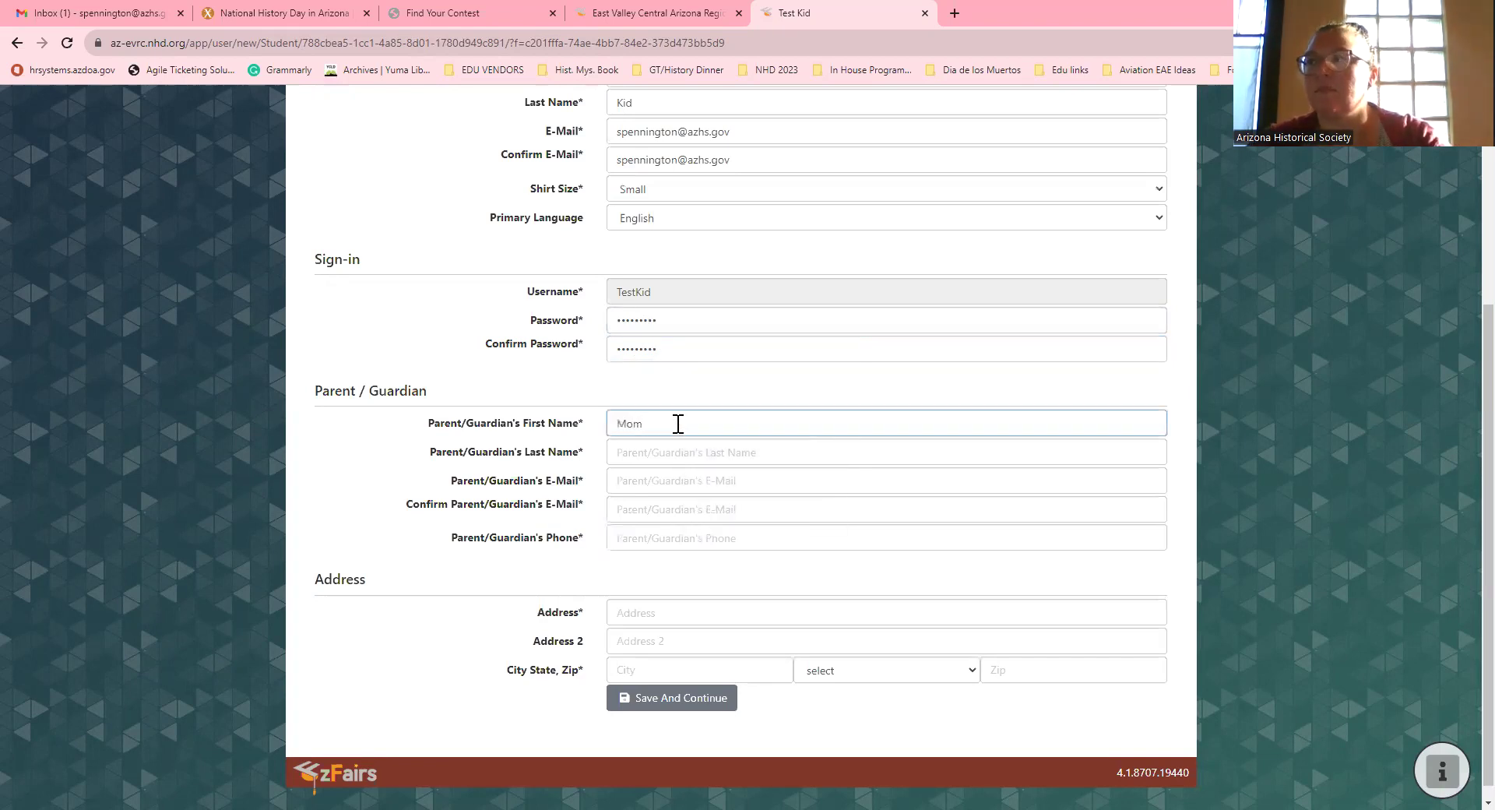
key(Tab)
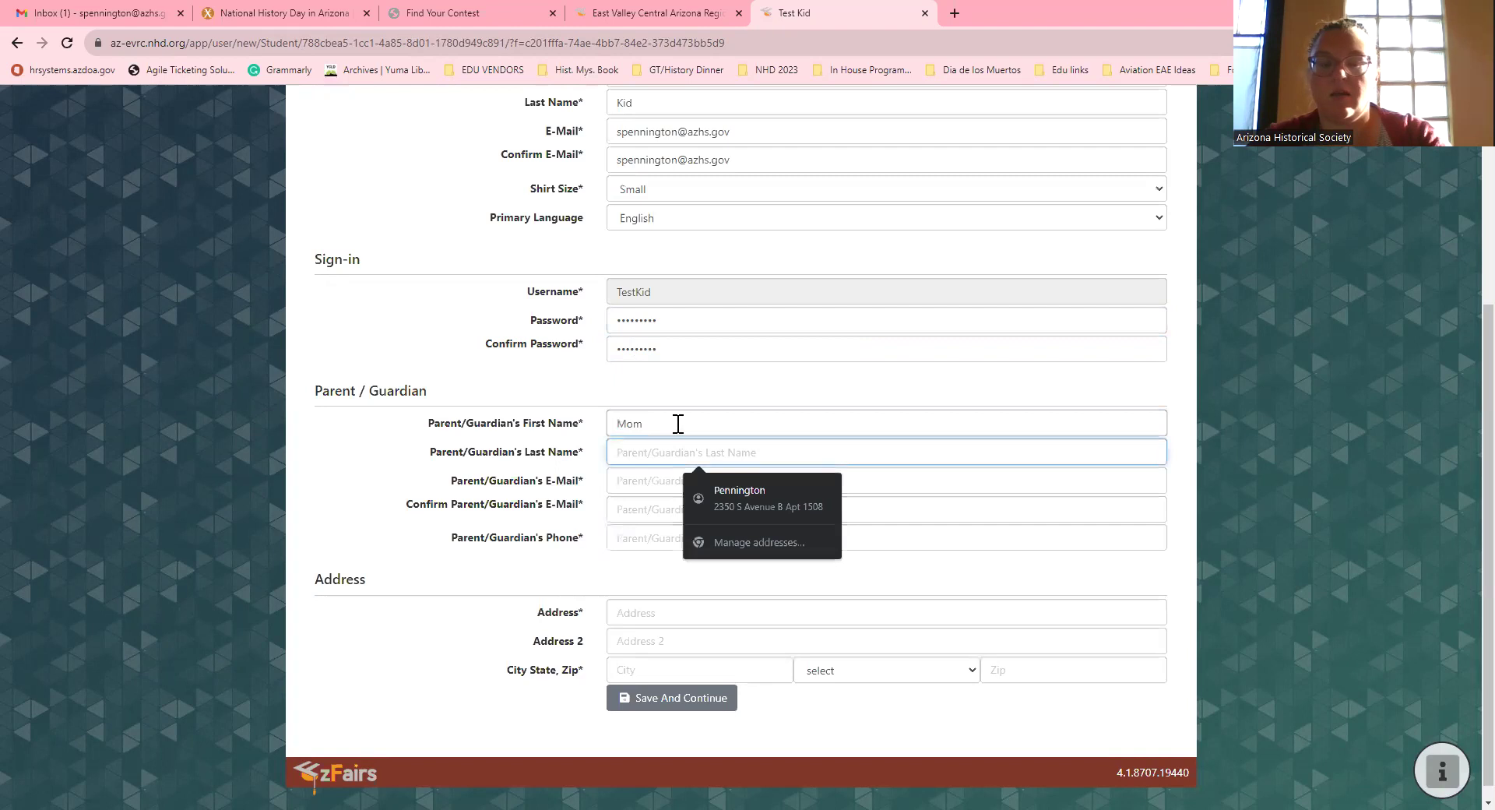
text(mom)
key(Tab)
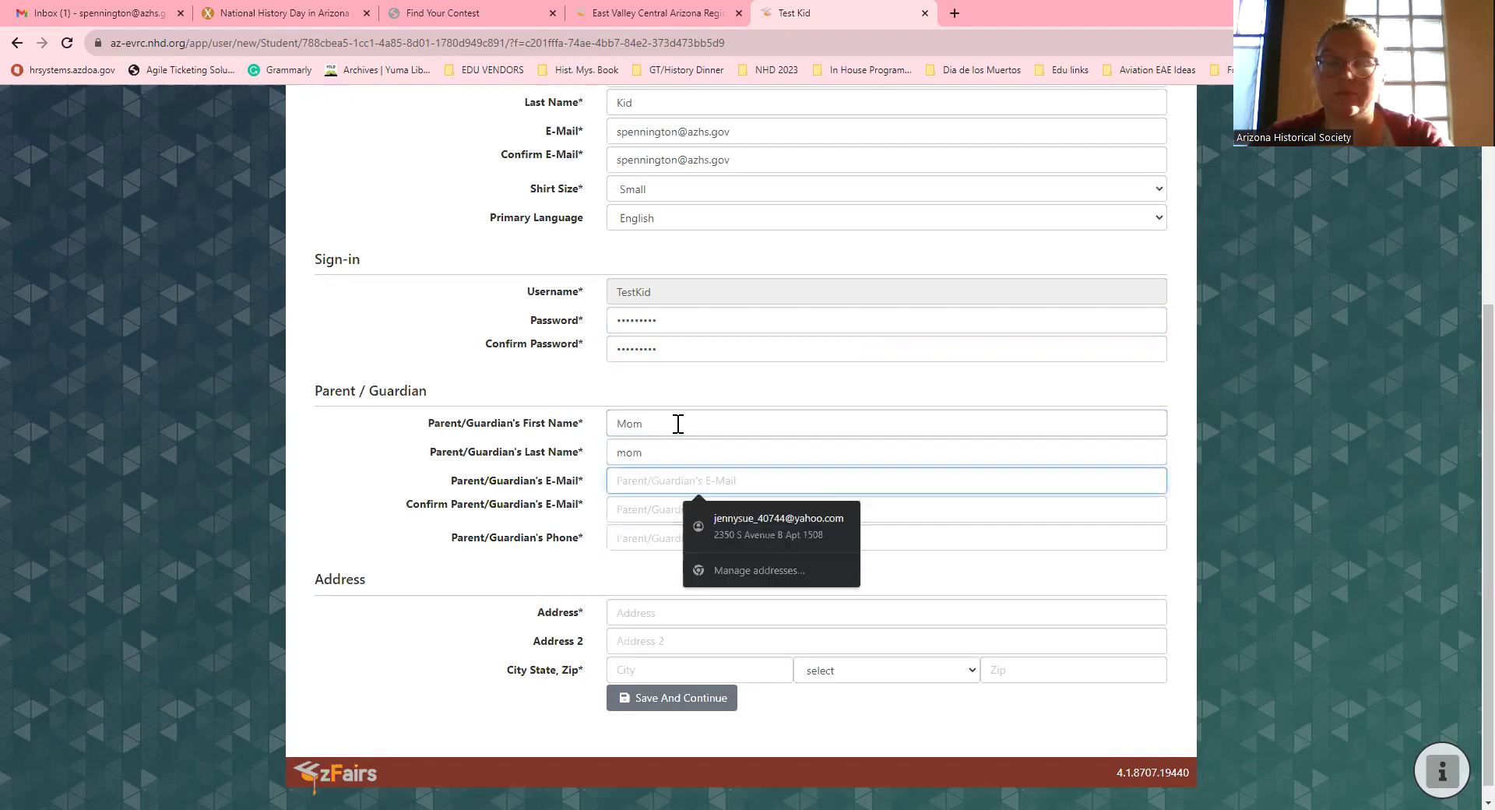
key(shift+Tab)
key(shift+Tab)
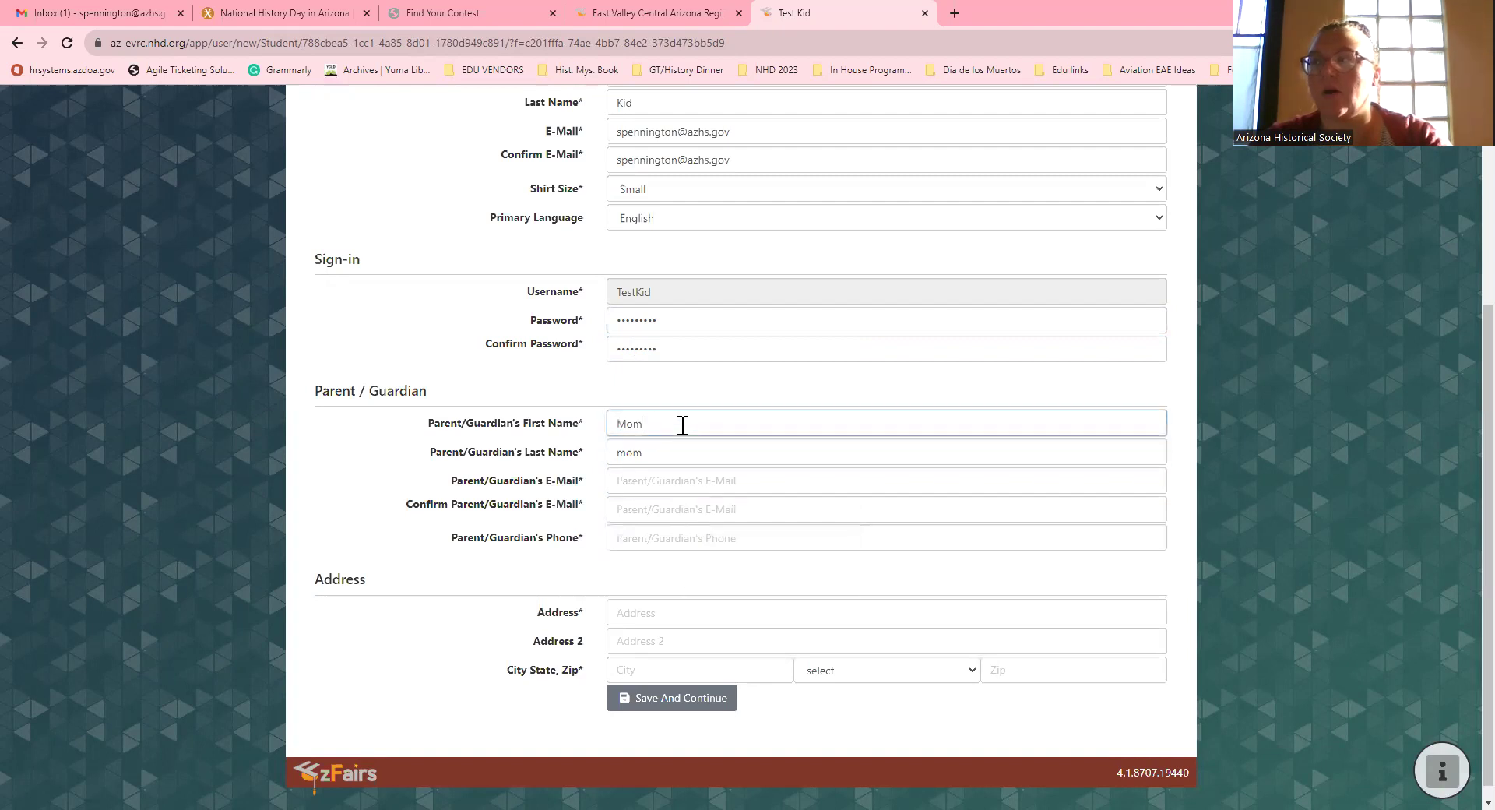
click(683, 463)
click(668, 482)
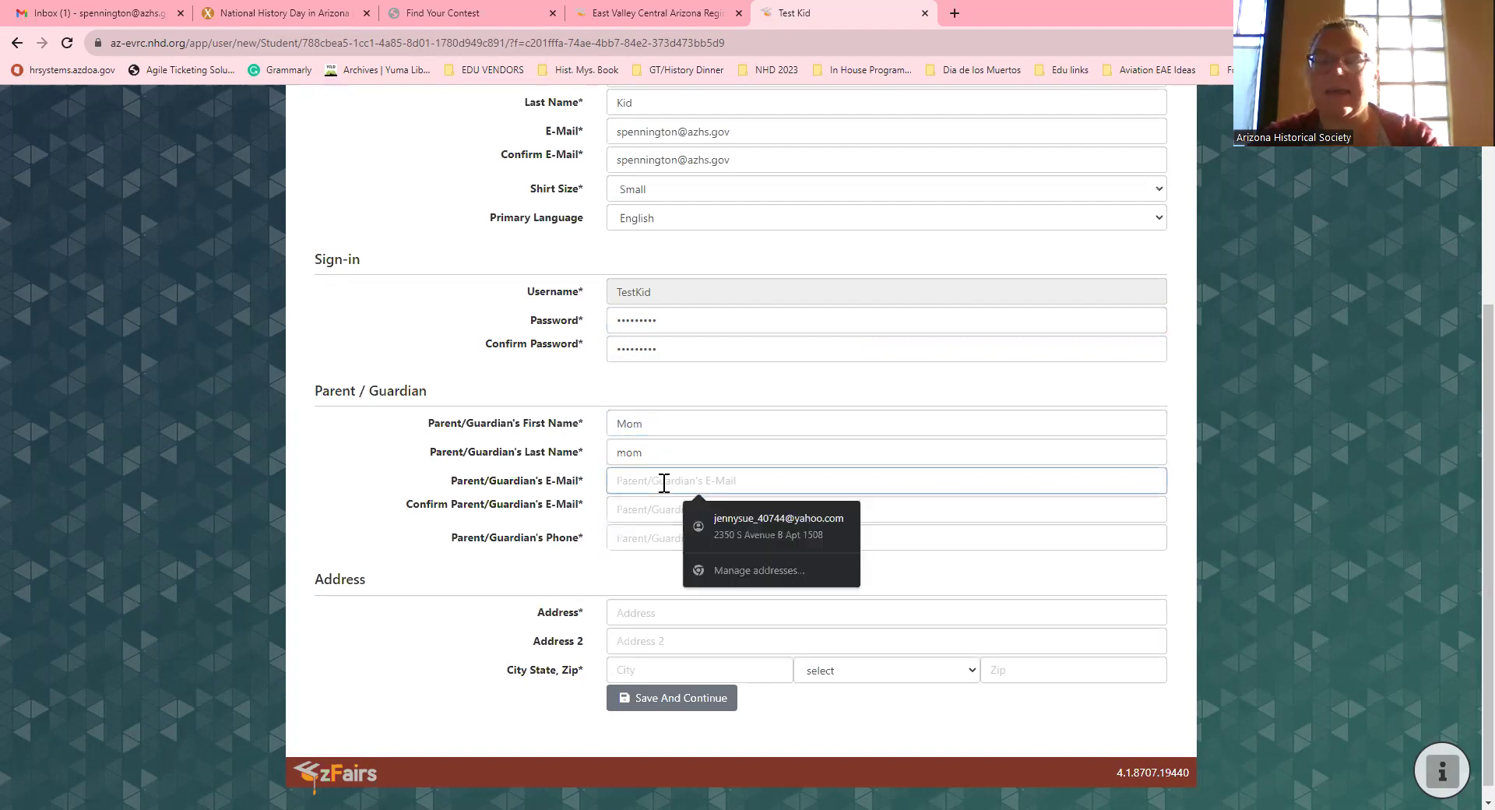
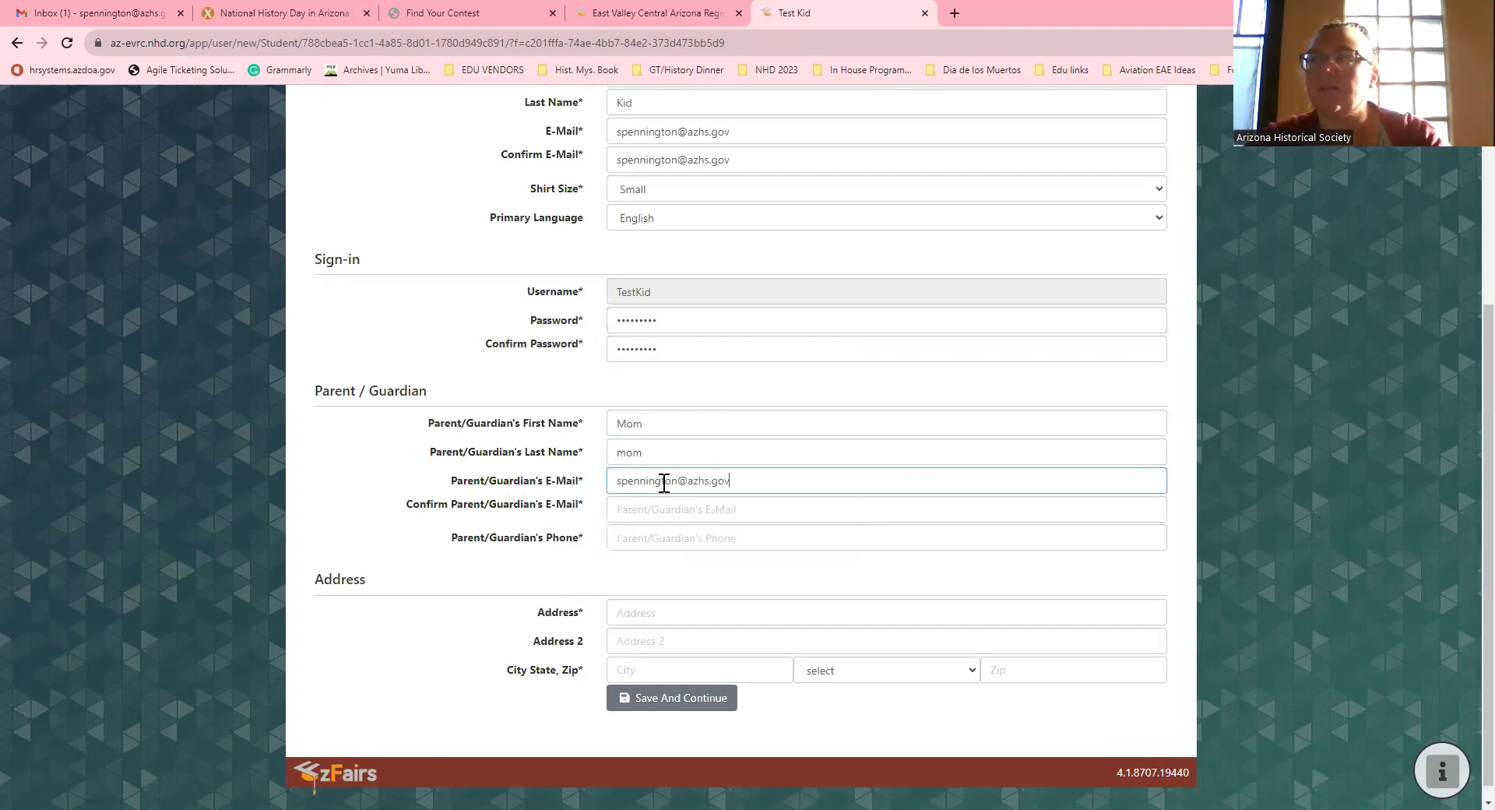
Step: Retype the parent's e-mail to confirm it and enter a placeholder phone number
click(694, 517)
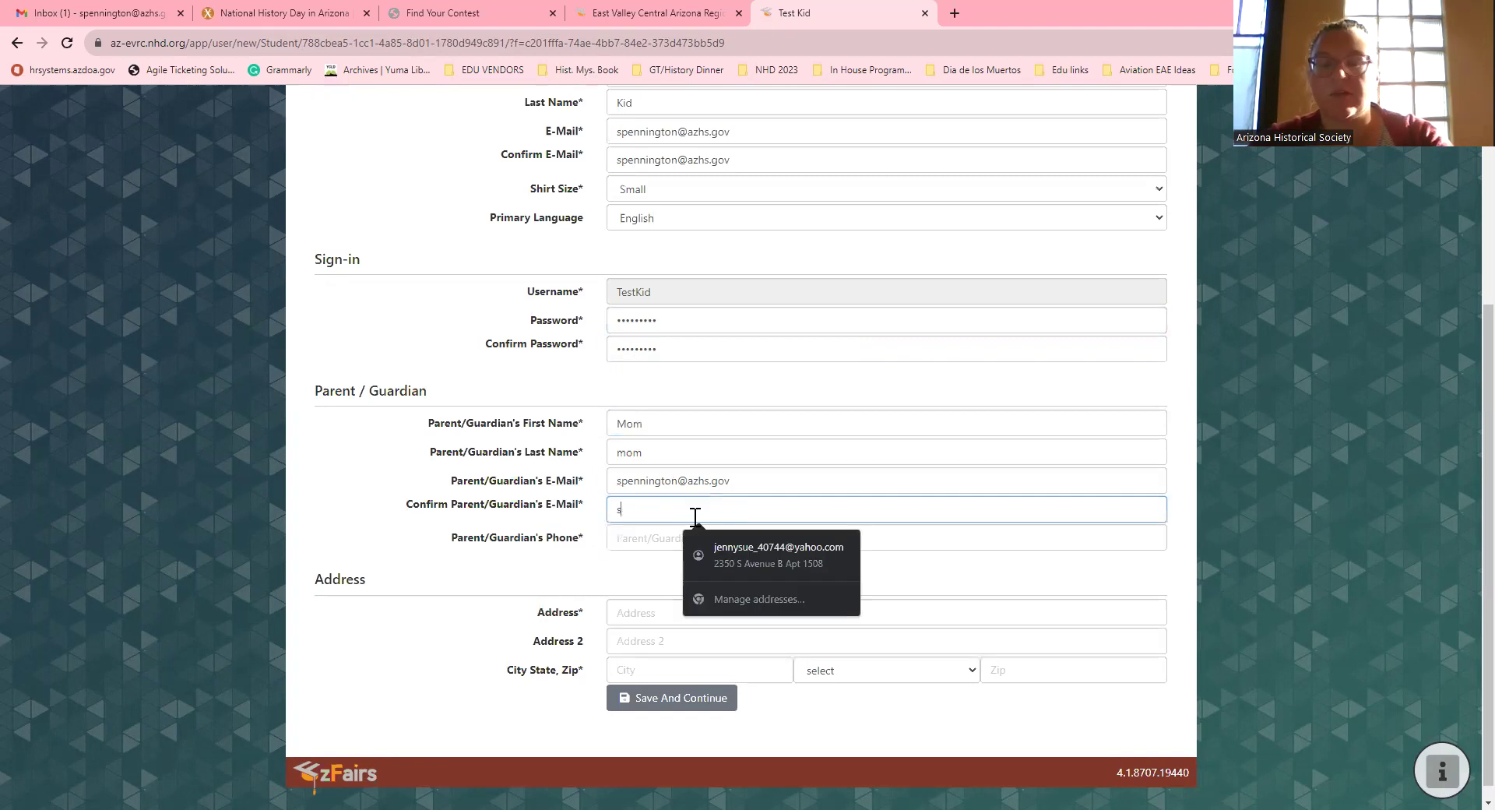
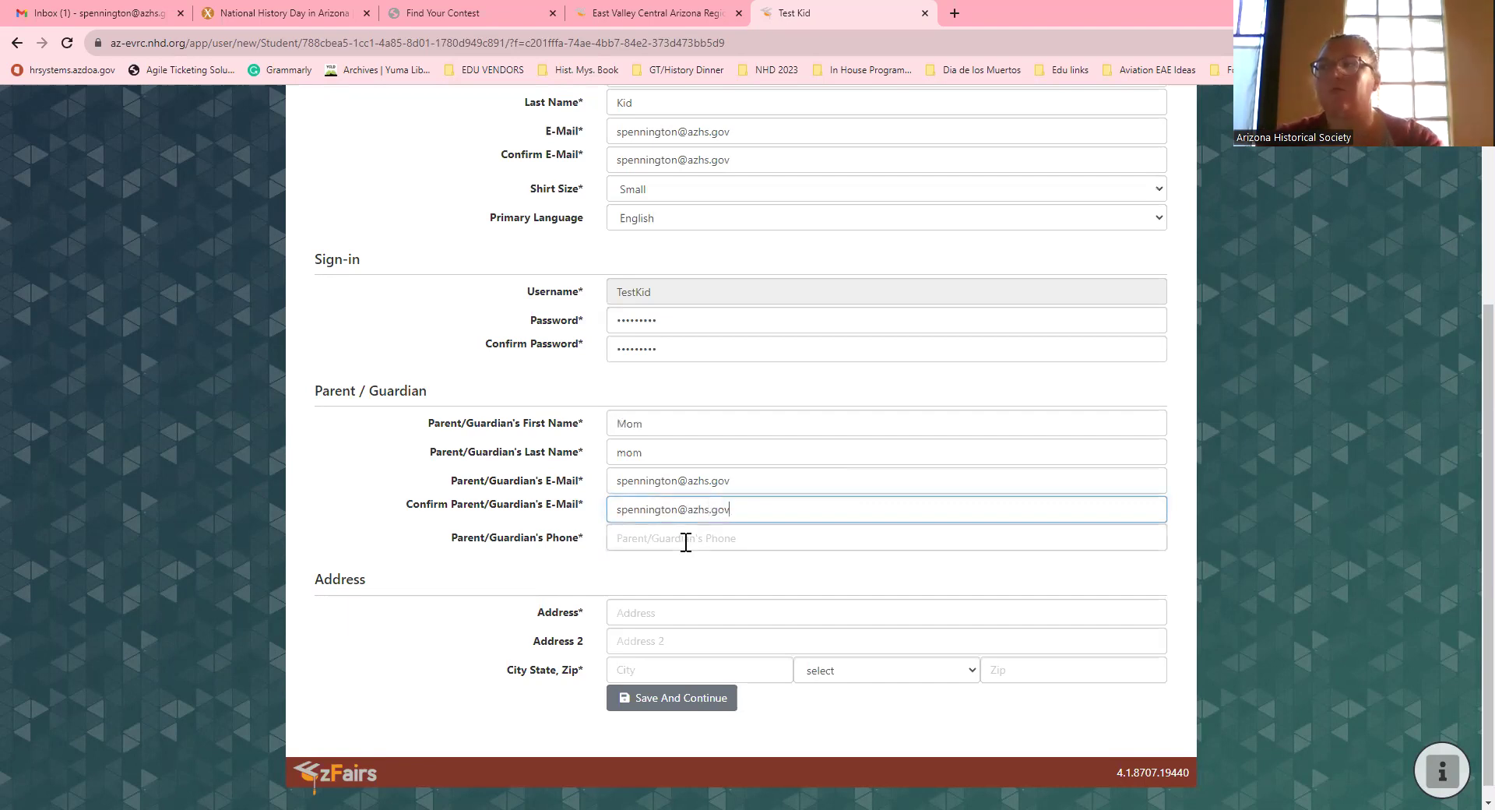
click(684, 539)
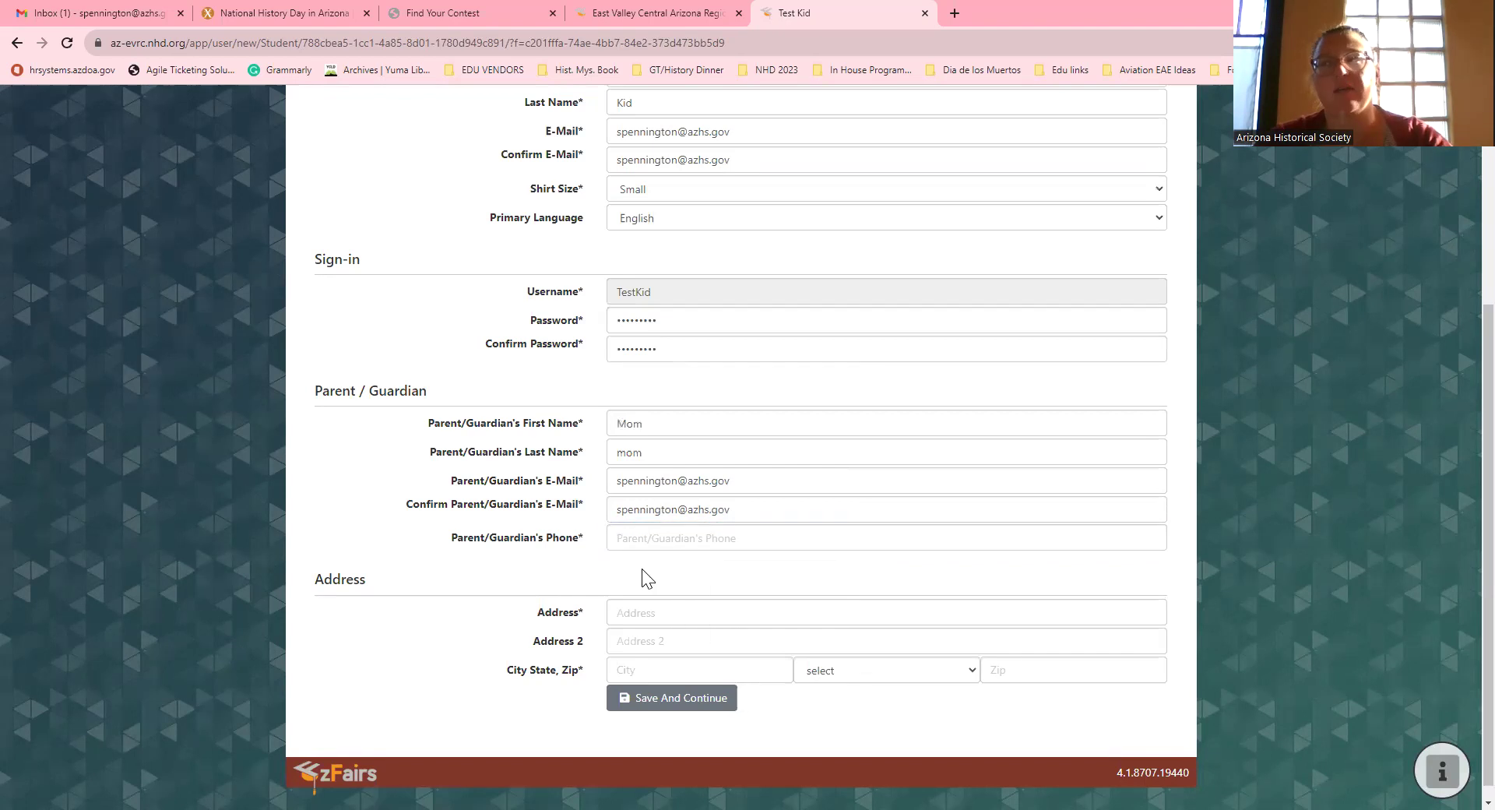
click(652, 540)
text(111111)
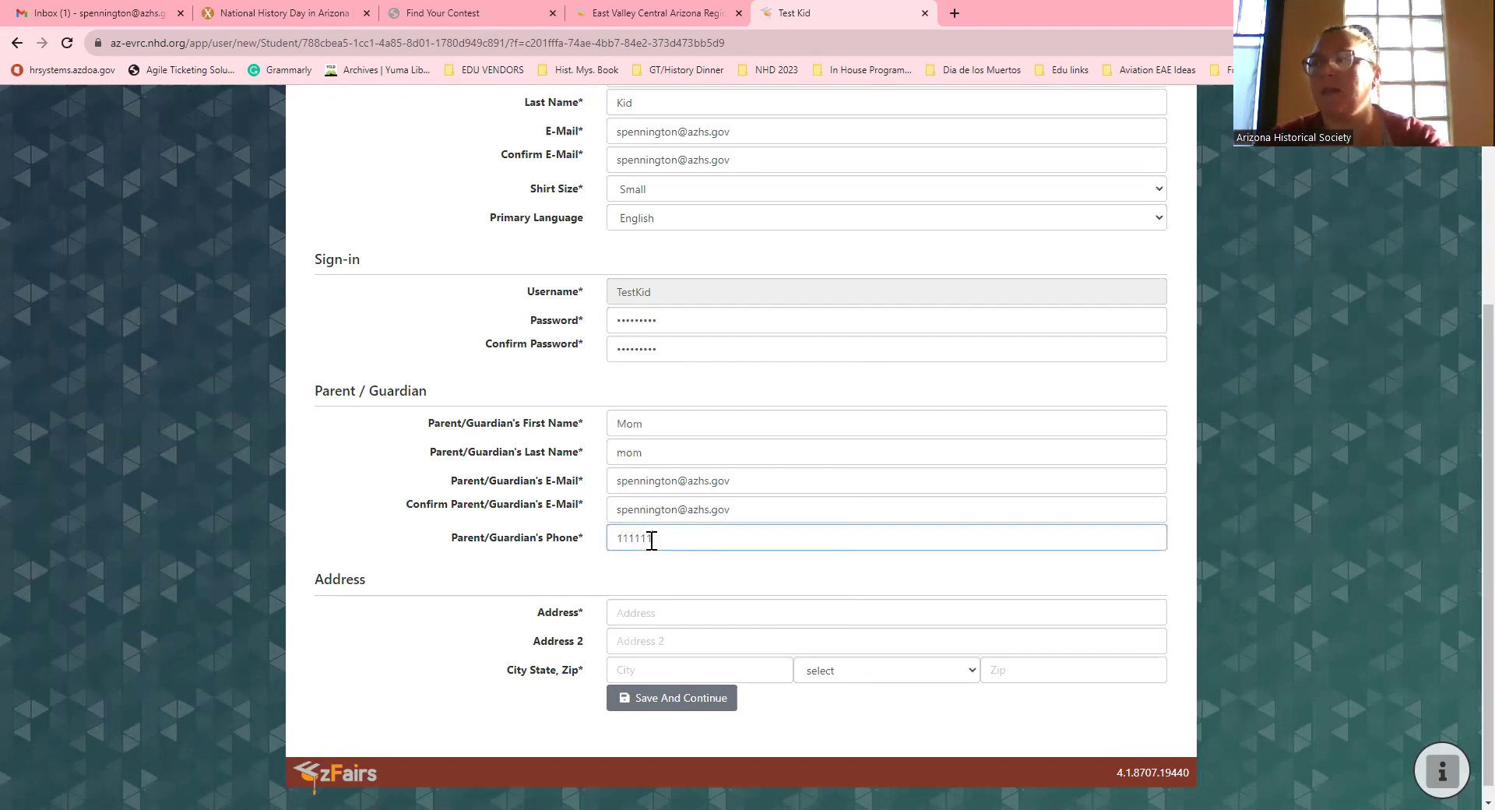
key(BackSpace)
key(BackSpace)
key(BackSpace)
text(-111-1111)
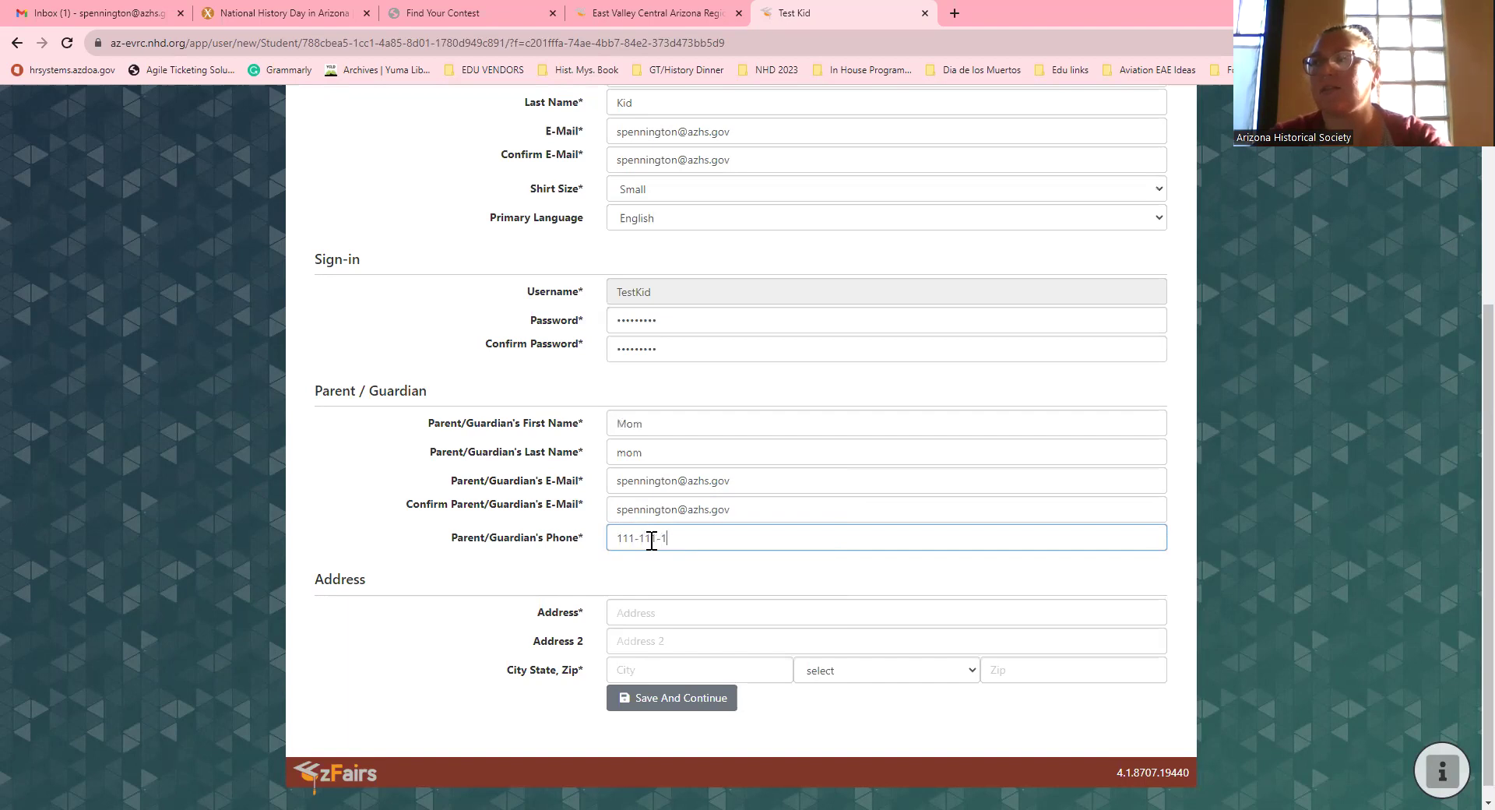
click(681, 613)
Step: Enter the street address, city, state Arizona and zip code, then save the profile
click(562, 580)
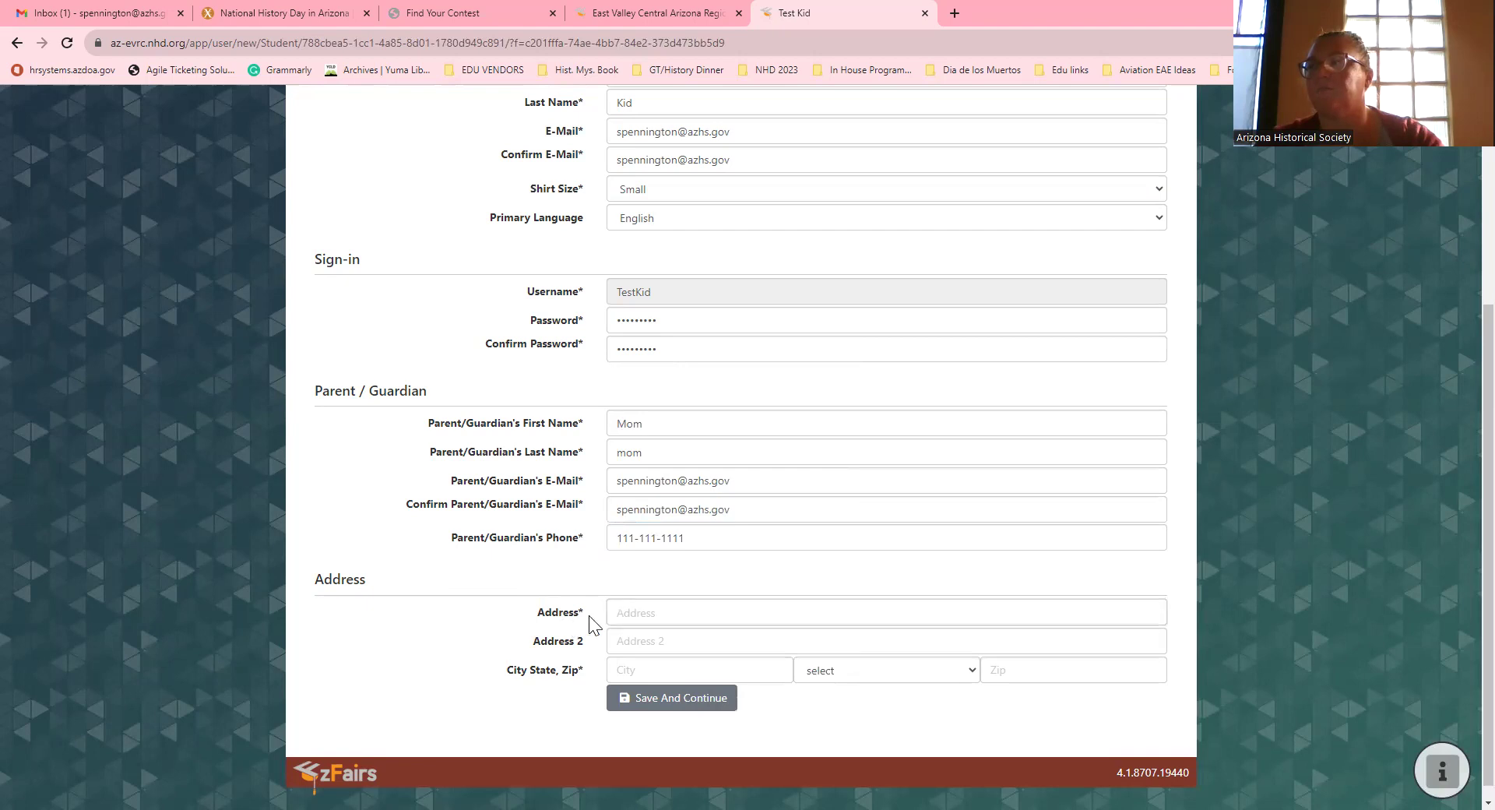
click(624, 615)
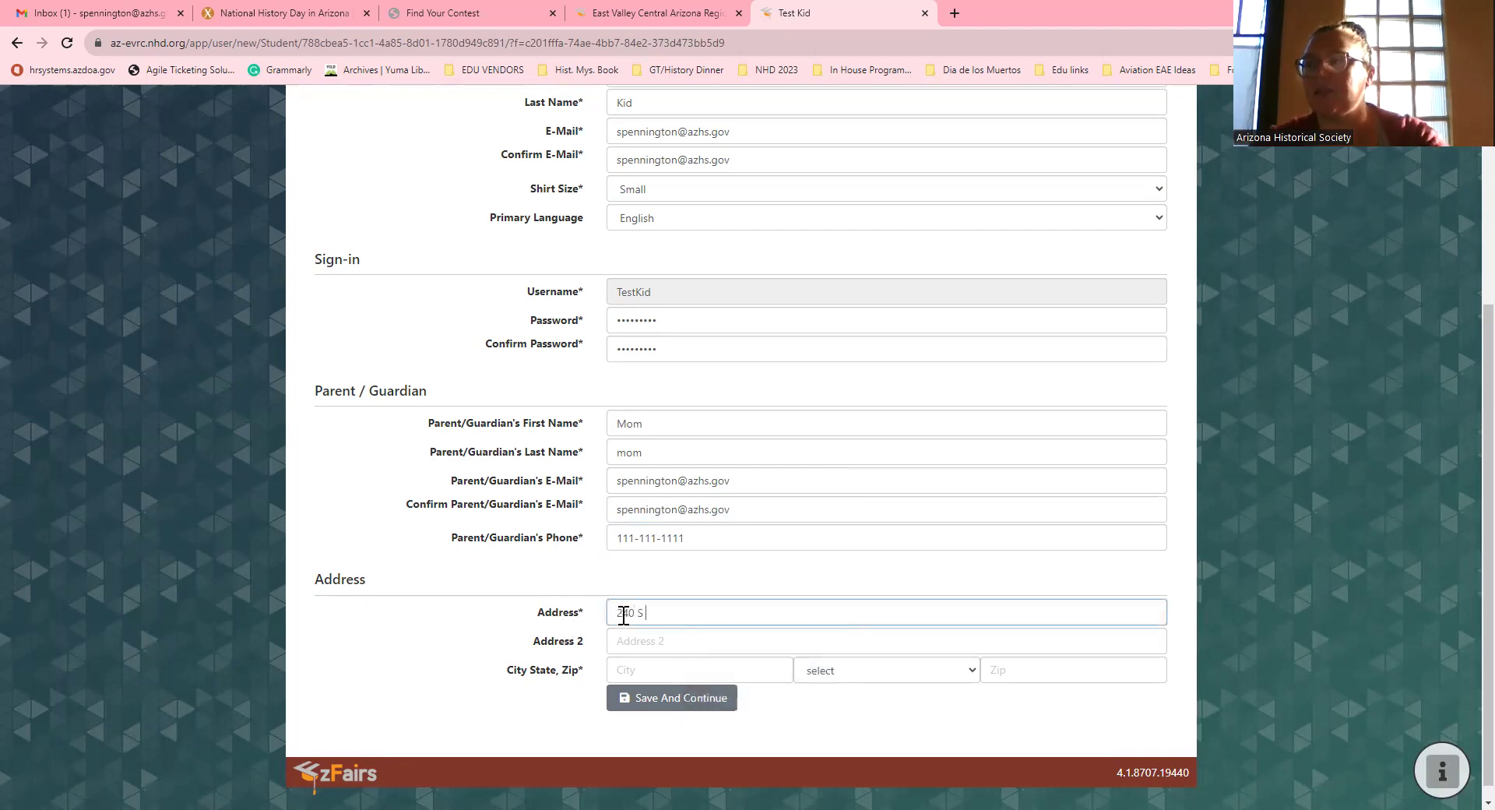
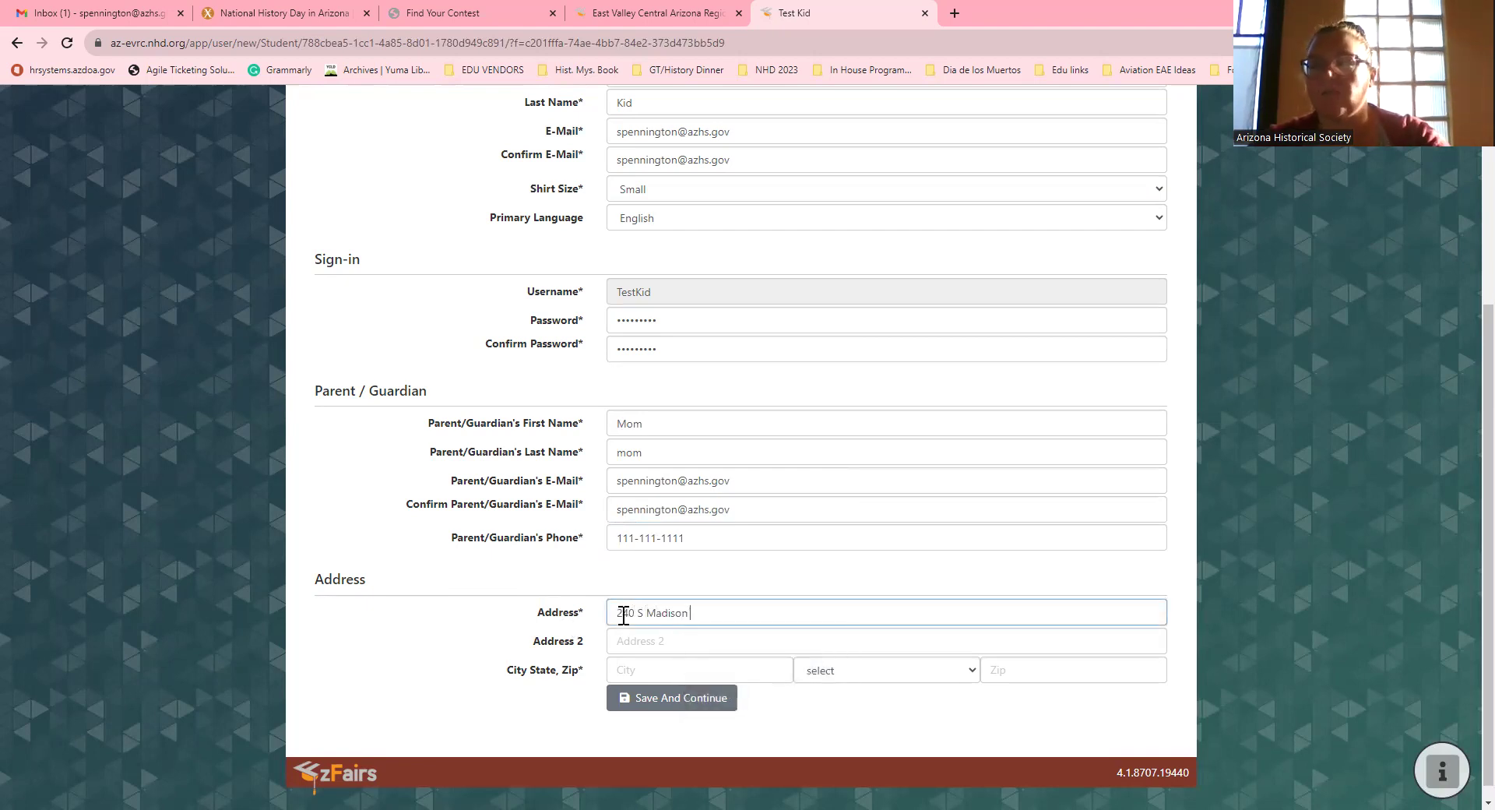
click(643, 668)
text(Yuma)
key(Tab)
key(a)
key(a)
key(a)
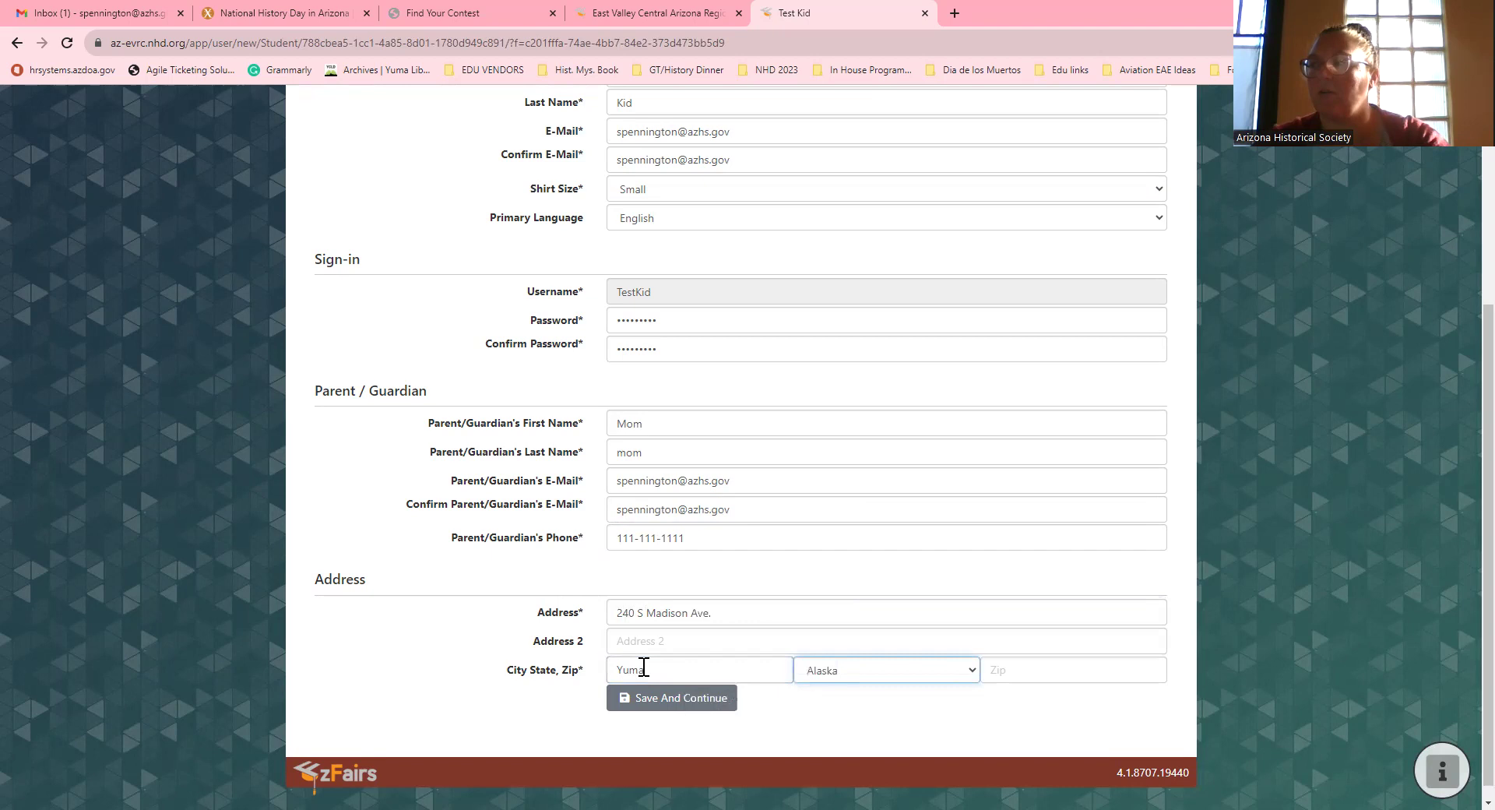
key(Tab)
text(85364)
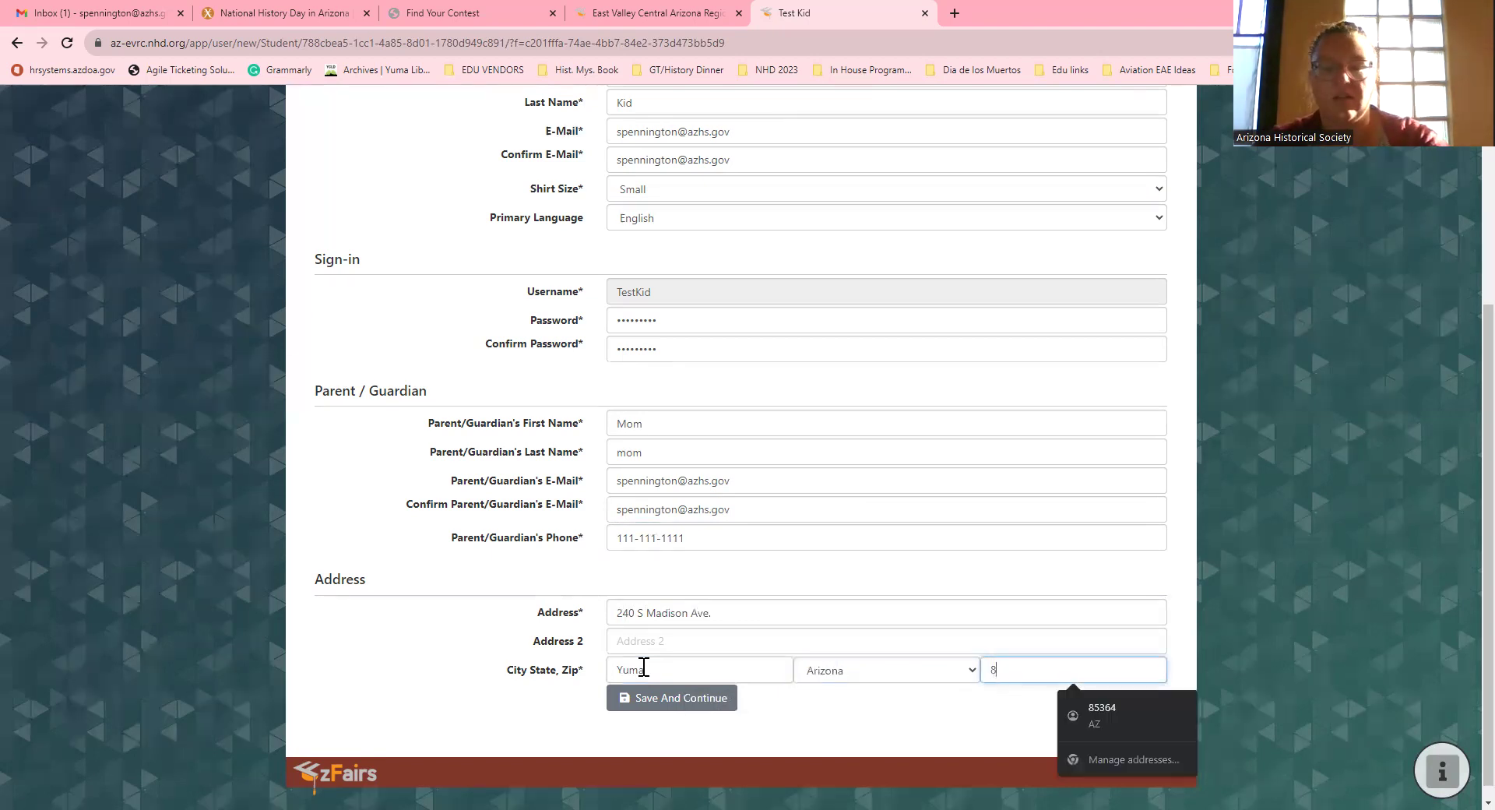
click(717, 698)
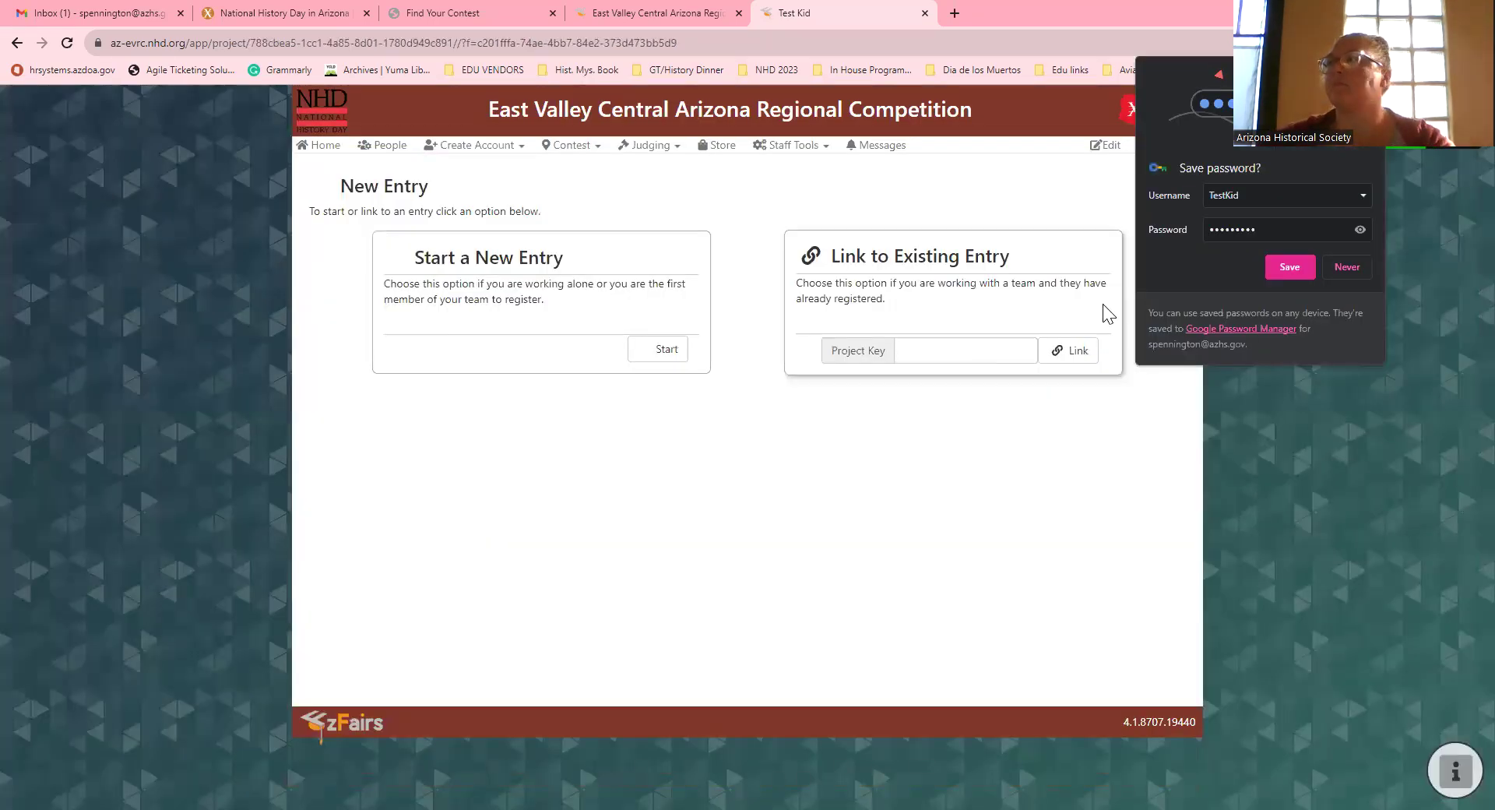
Step: Dismiss Chrome's password-save offer and start a new entry
click(1317, 270)
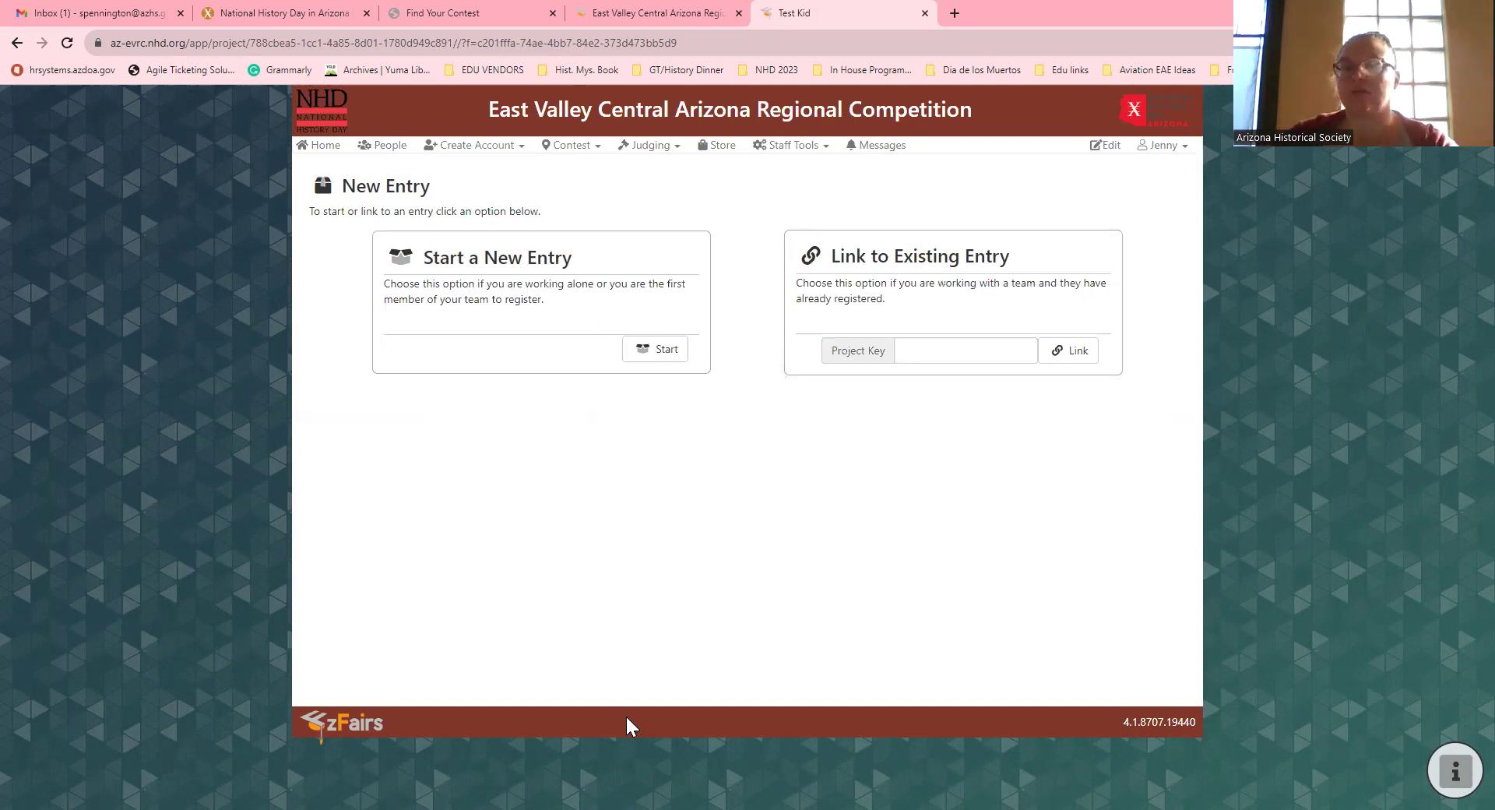
click(646, 355)
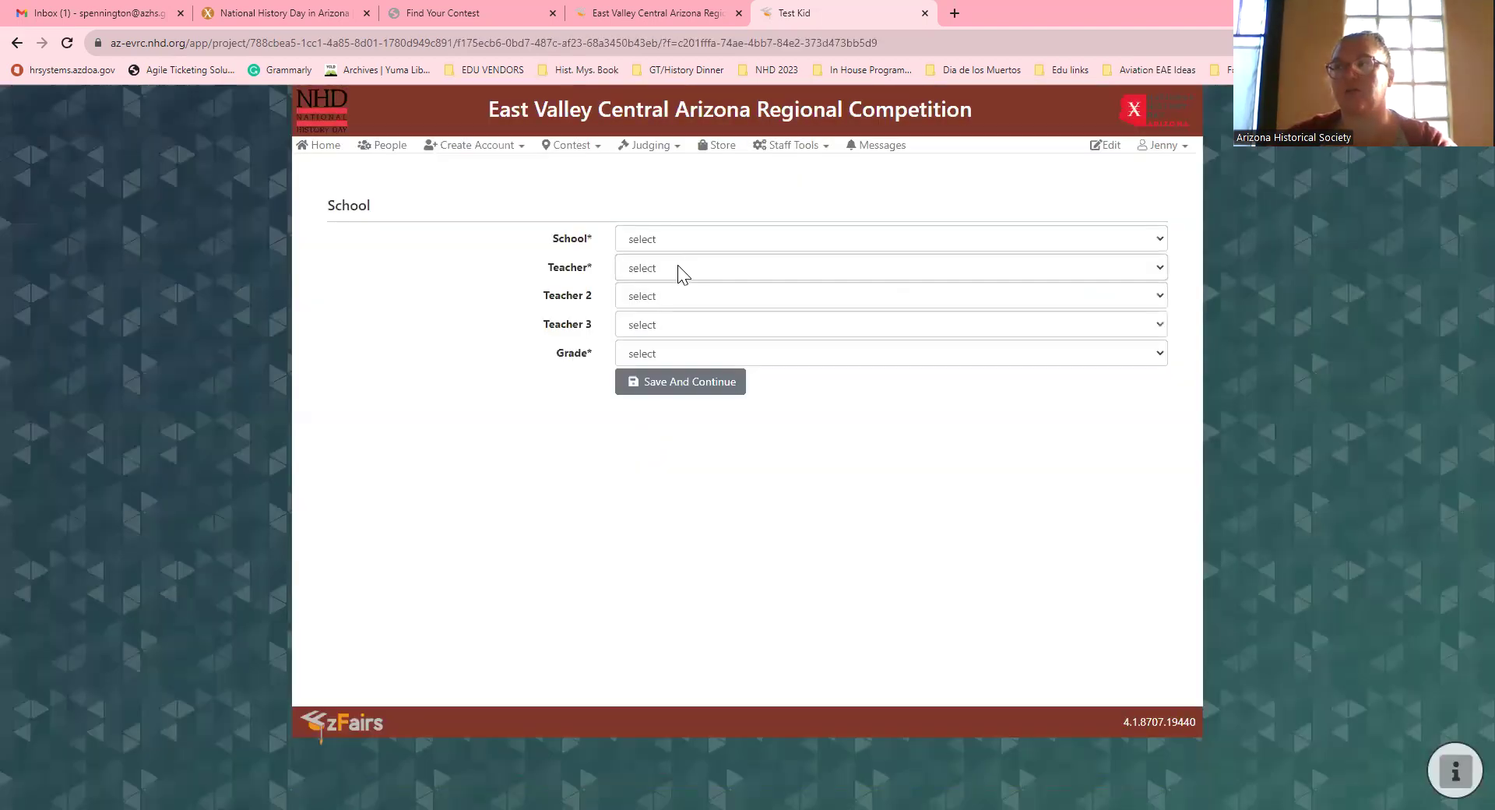
Step: Set School to A. C. E. (Marana), the test teacher and 4th Grade, then save
click(676, 242)
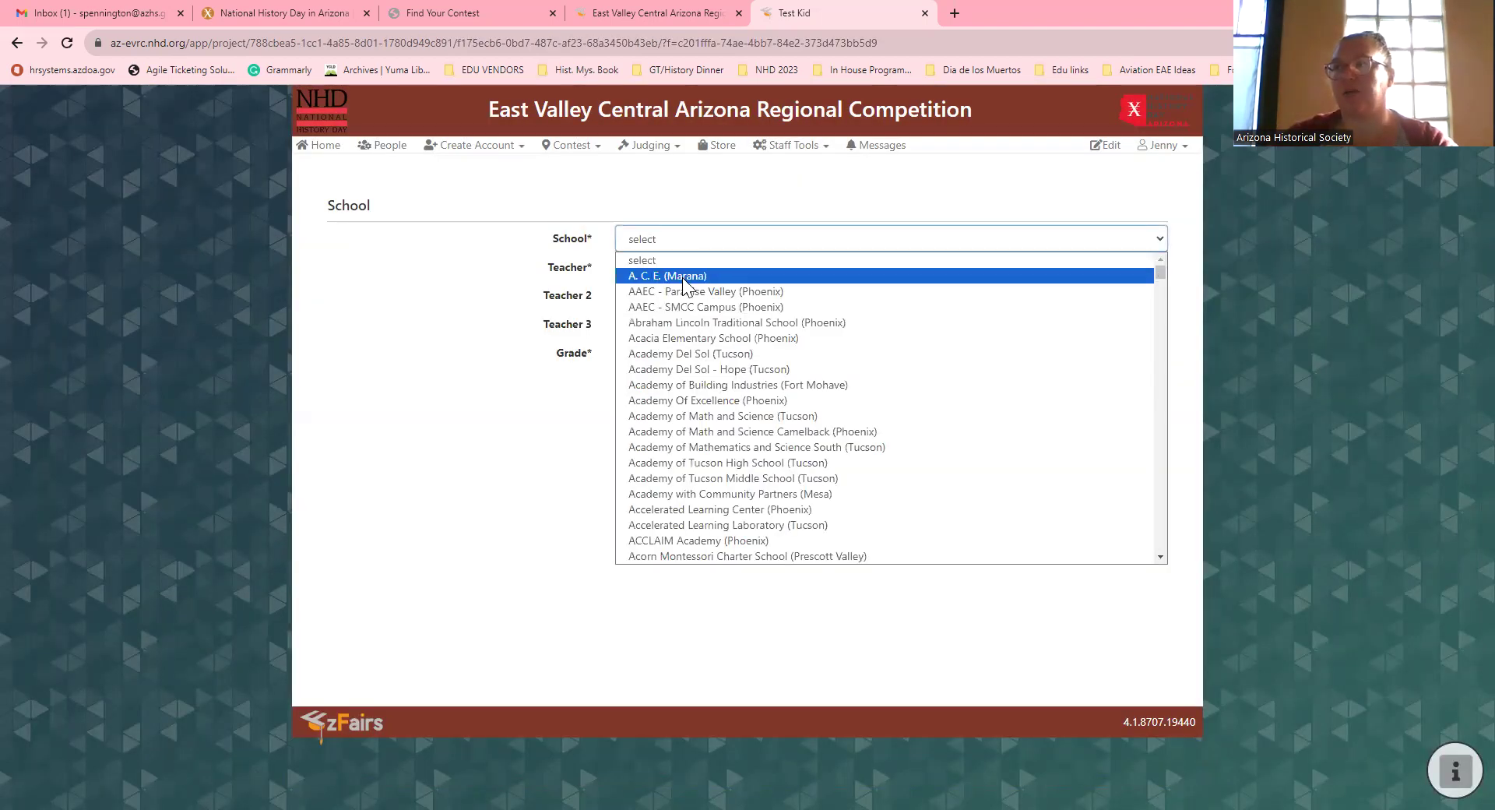
click(679, 276)
click(677, 271)
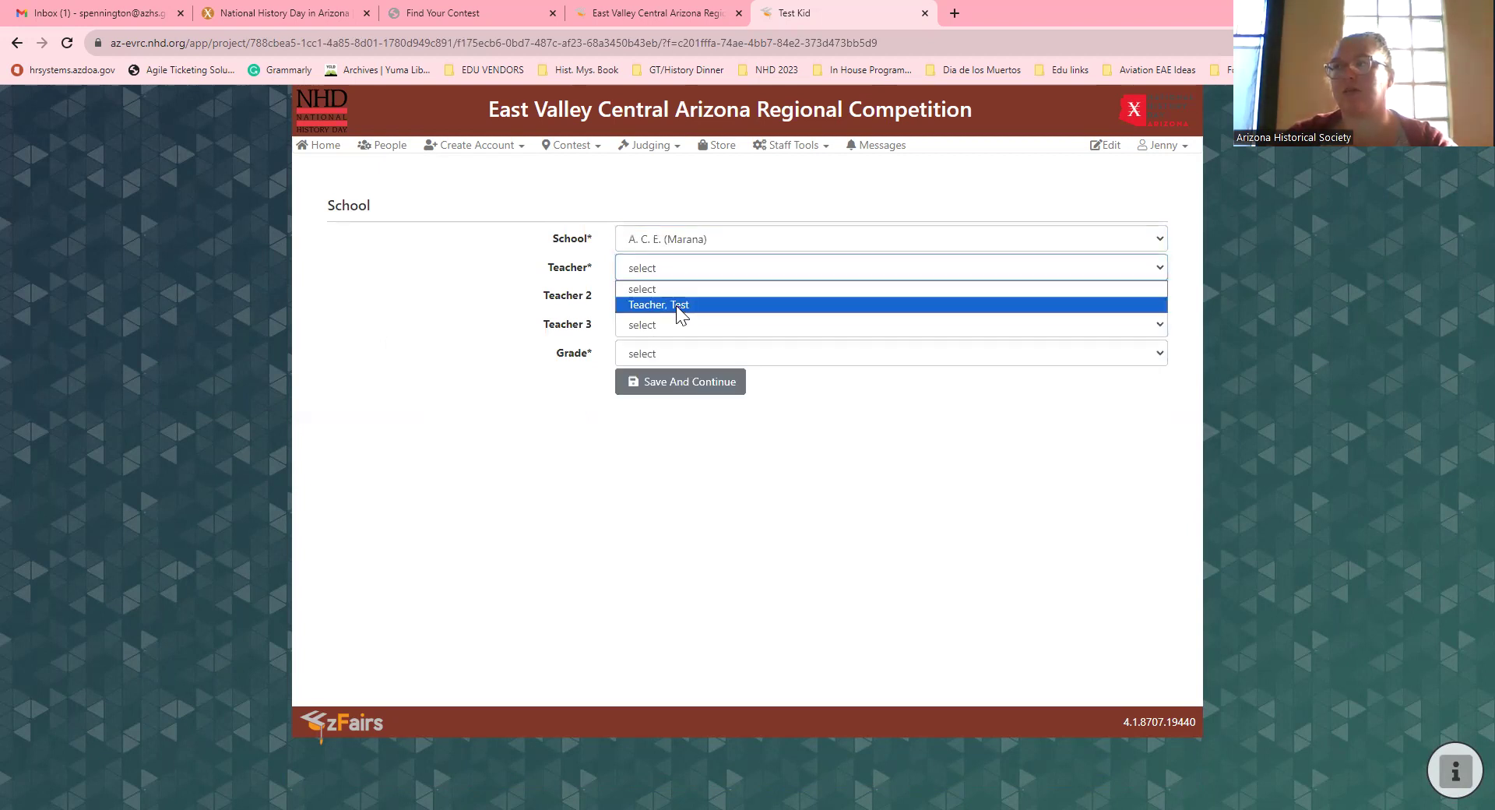
click(676, 305)
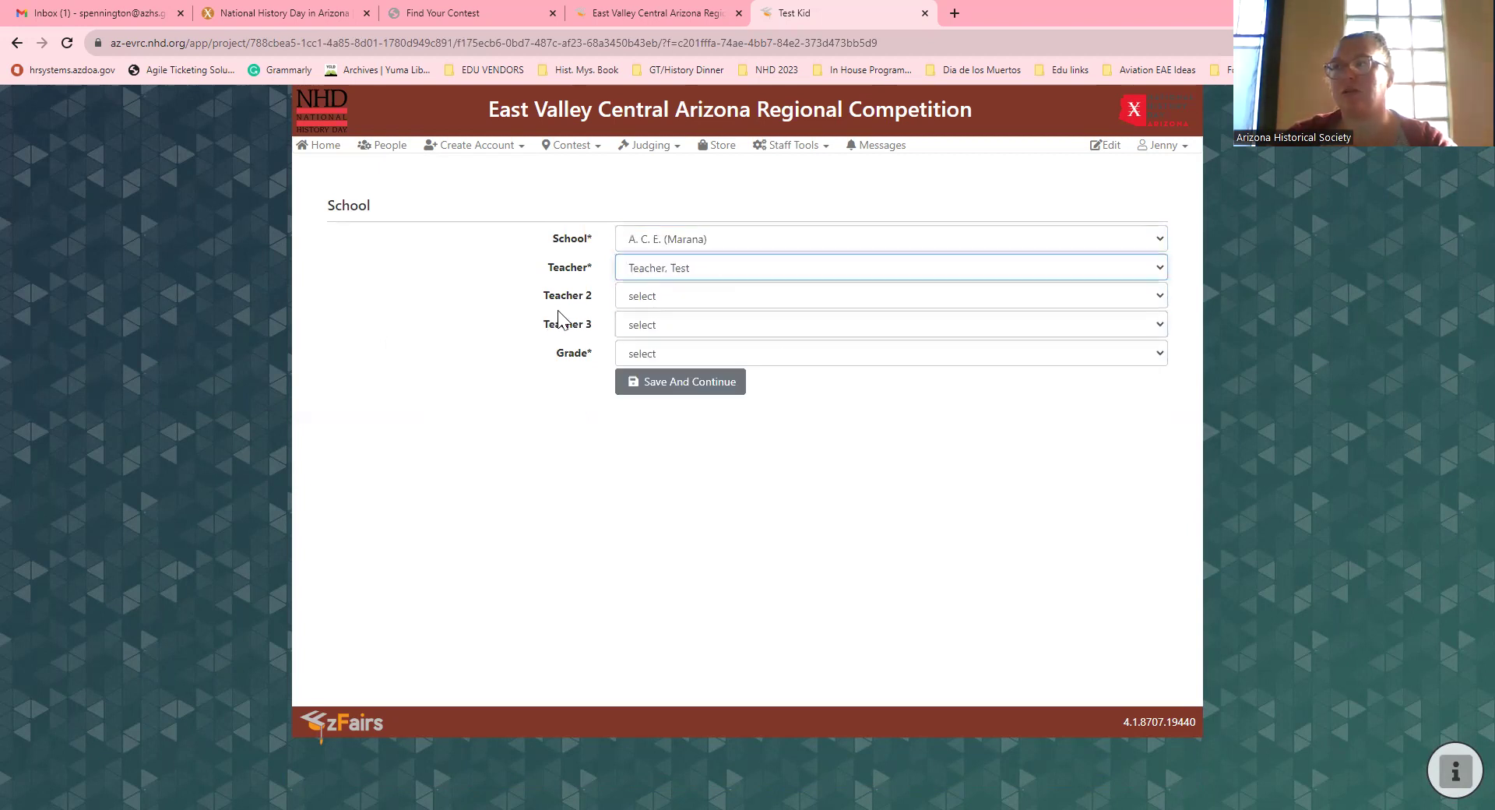
click(654, 355)
click(621, 388)
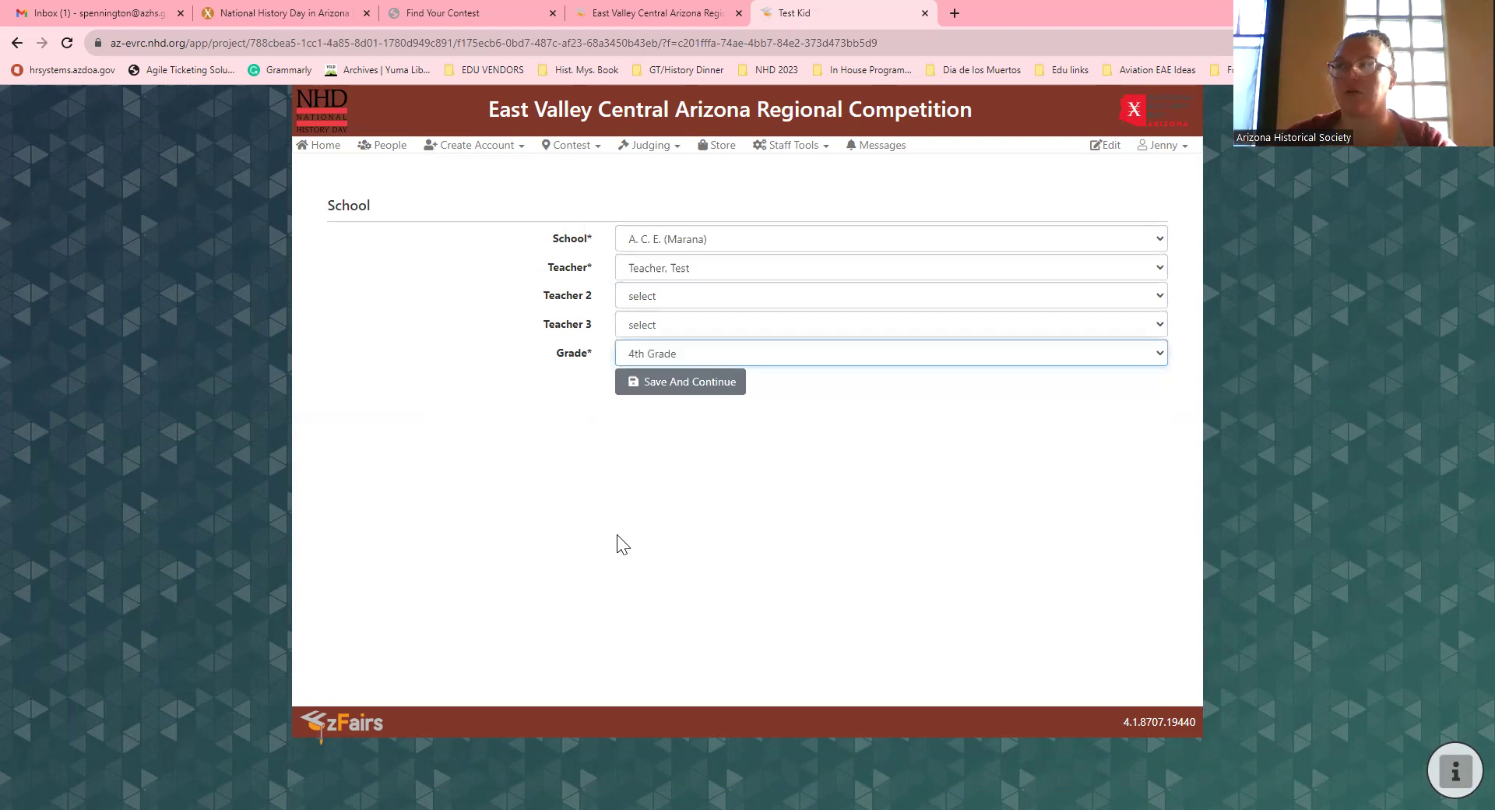
click(729, 358)
click(692, 390)
click(690, 386)
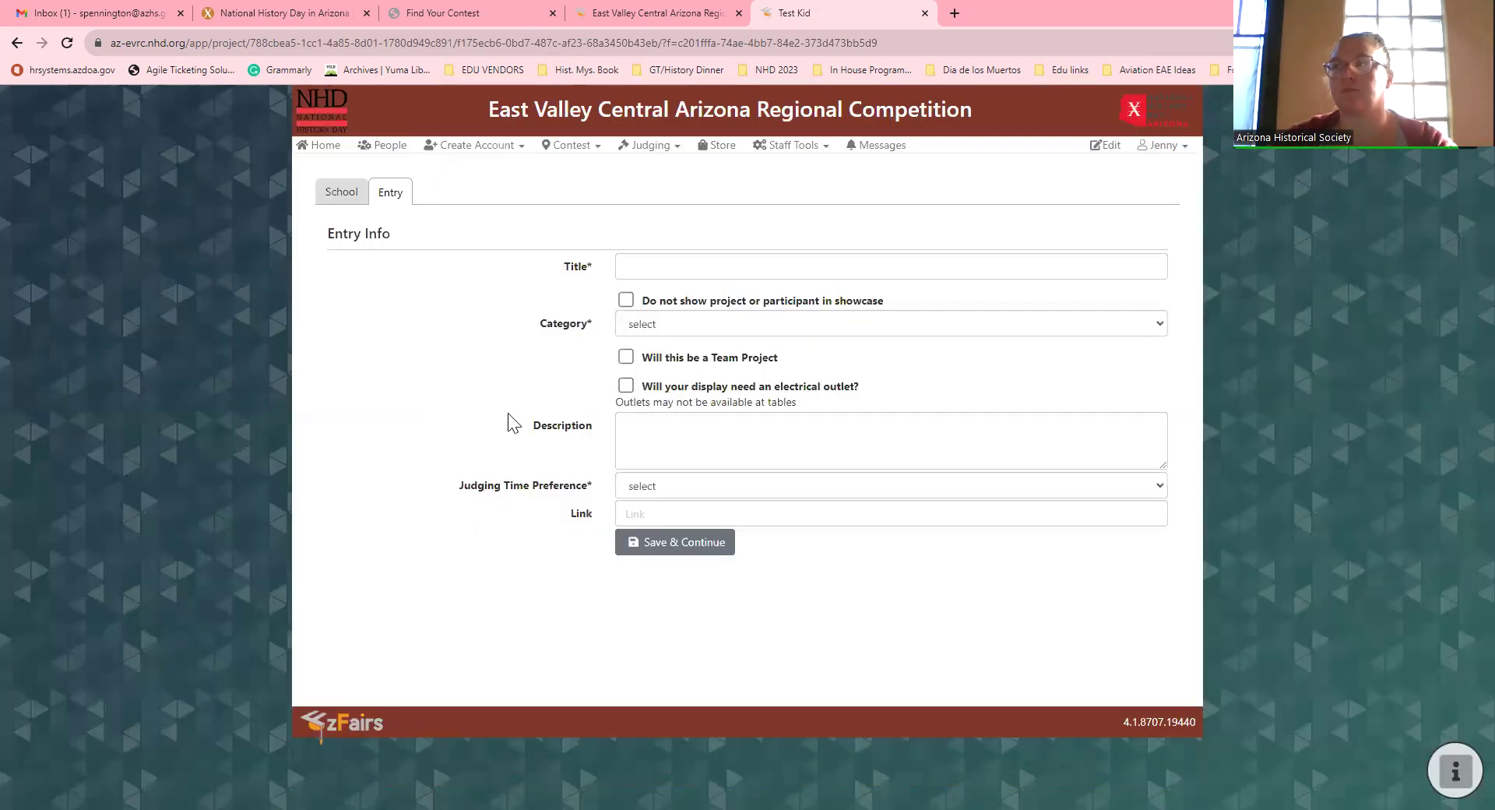
Step: Enter the title 'How to register for Zfairs' and look over the category list
click(657, 268)
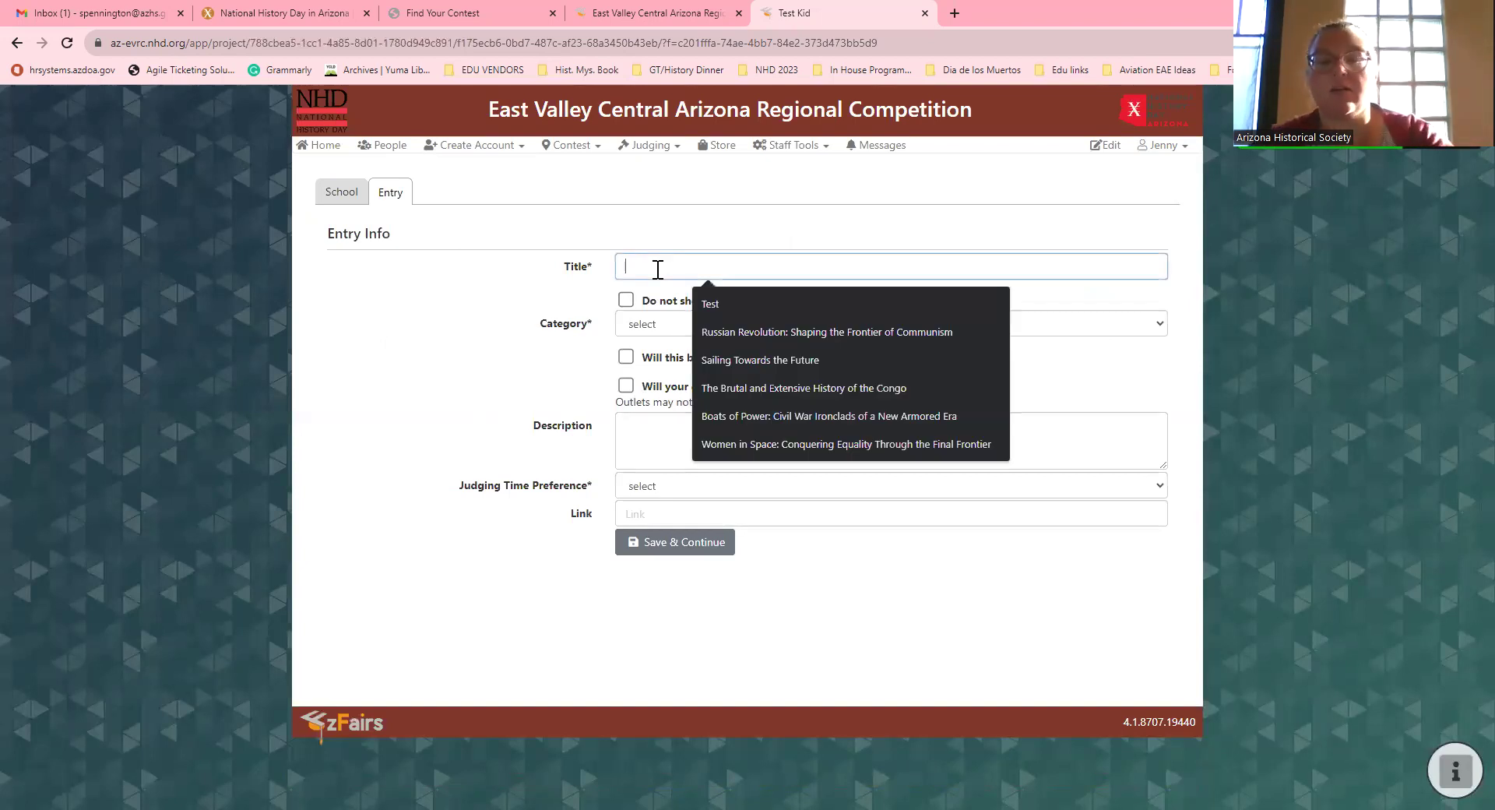
text(How to)
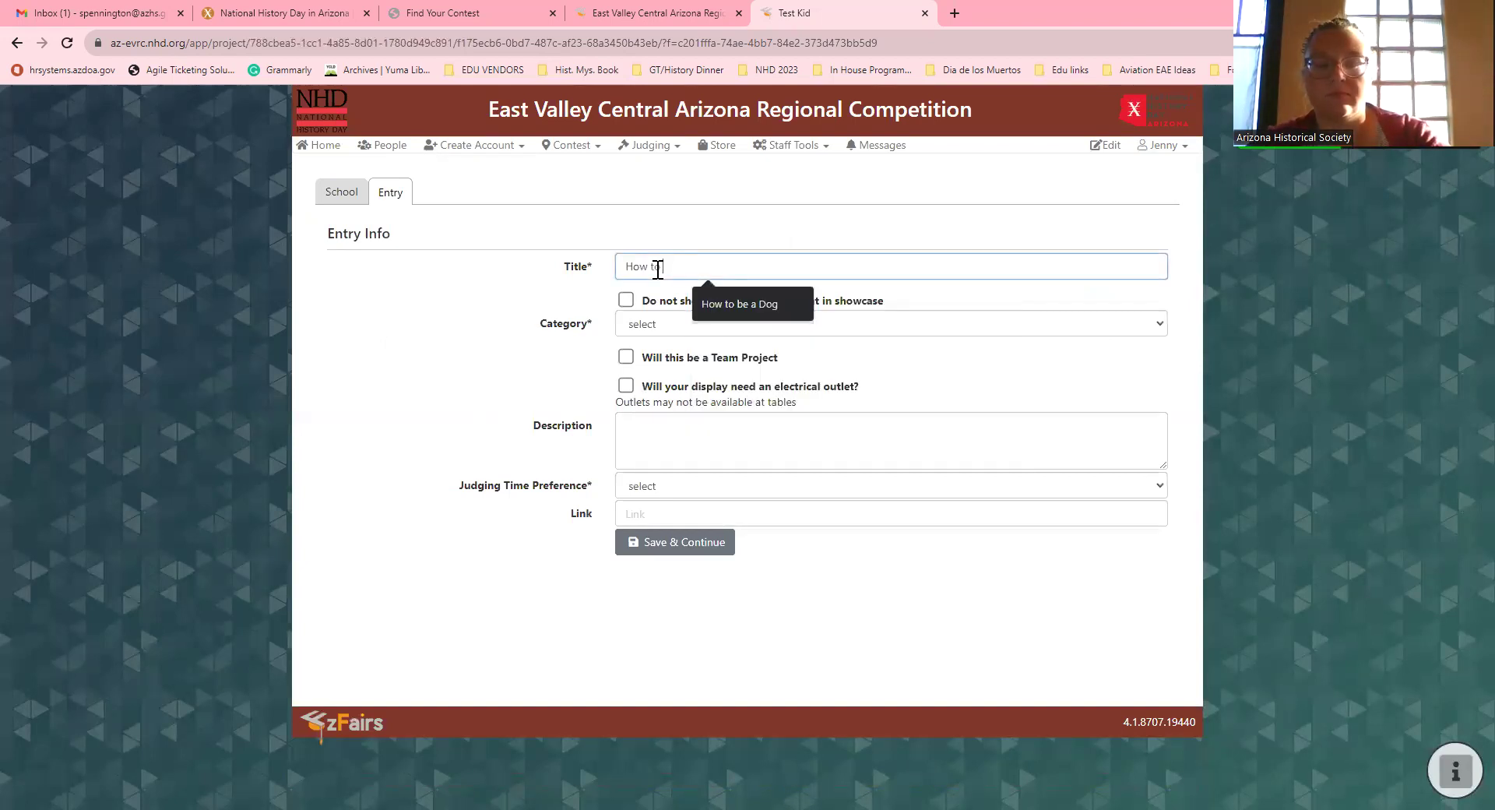
text( register for Z)
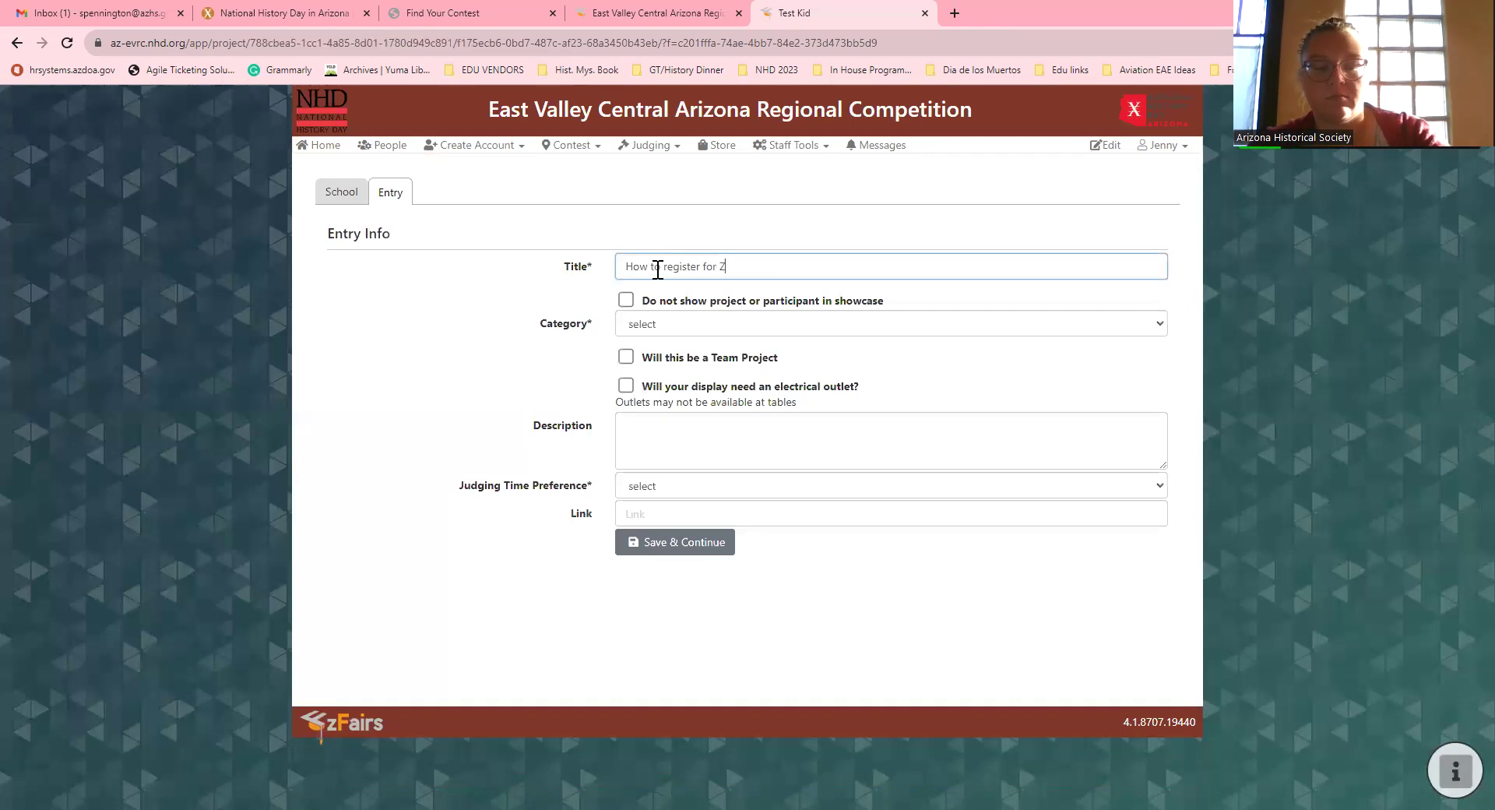
text(fairs)
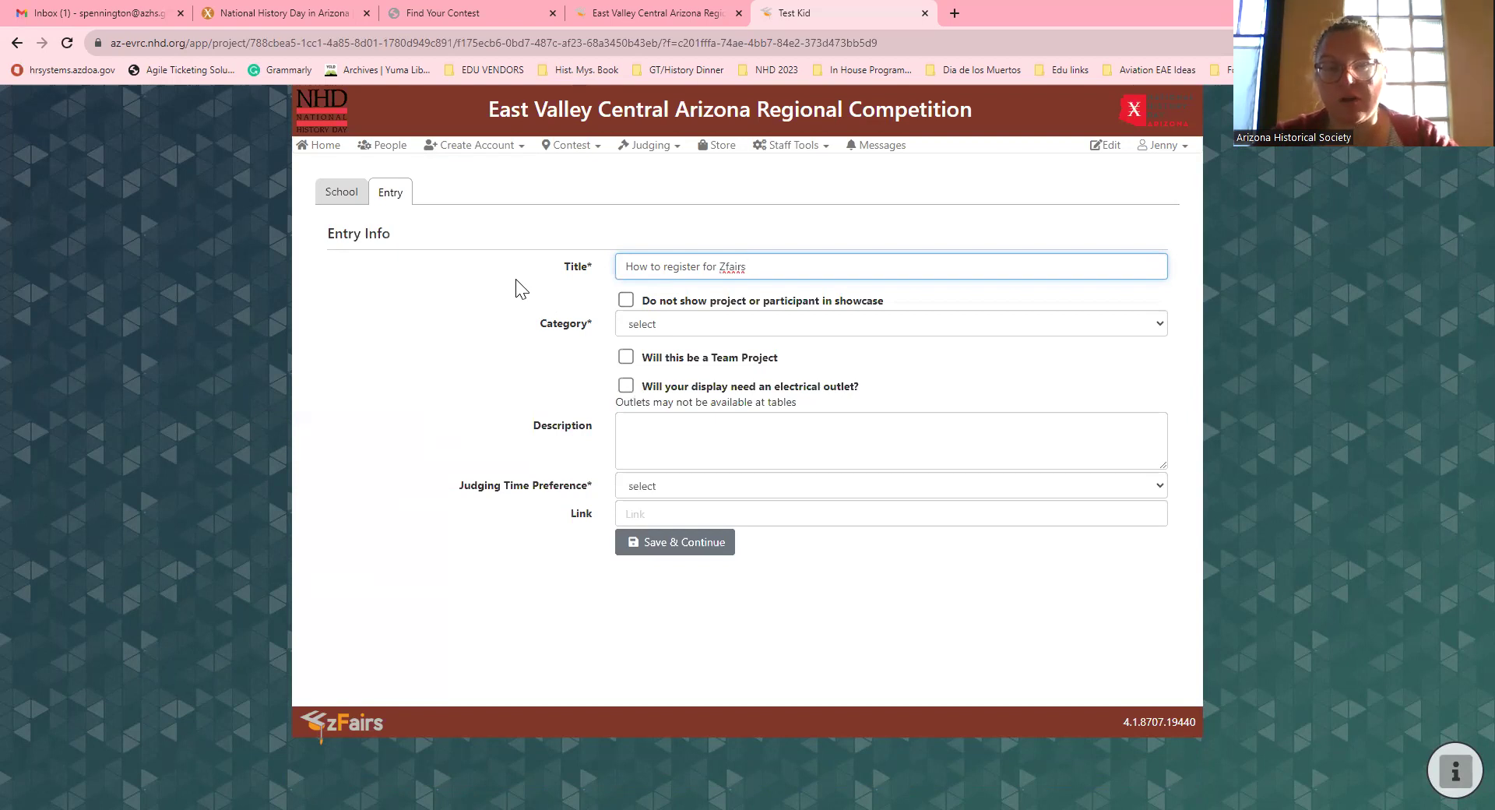
click(682, 327)
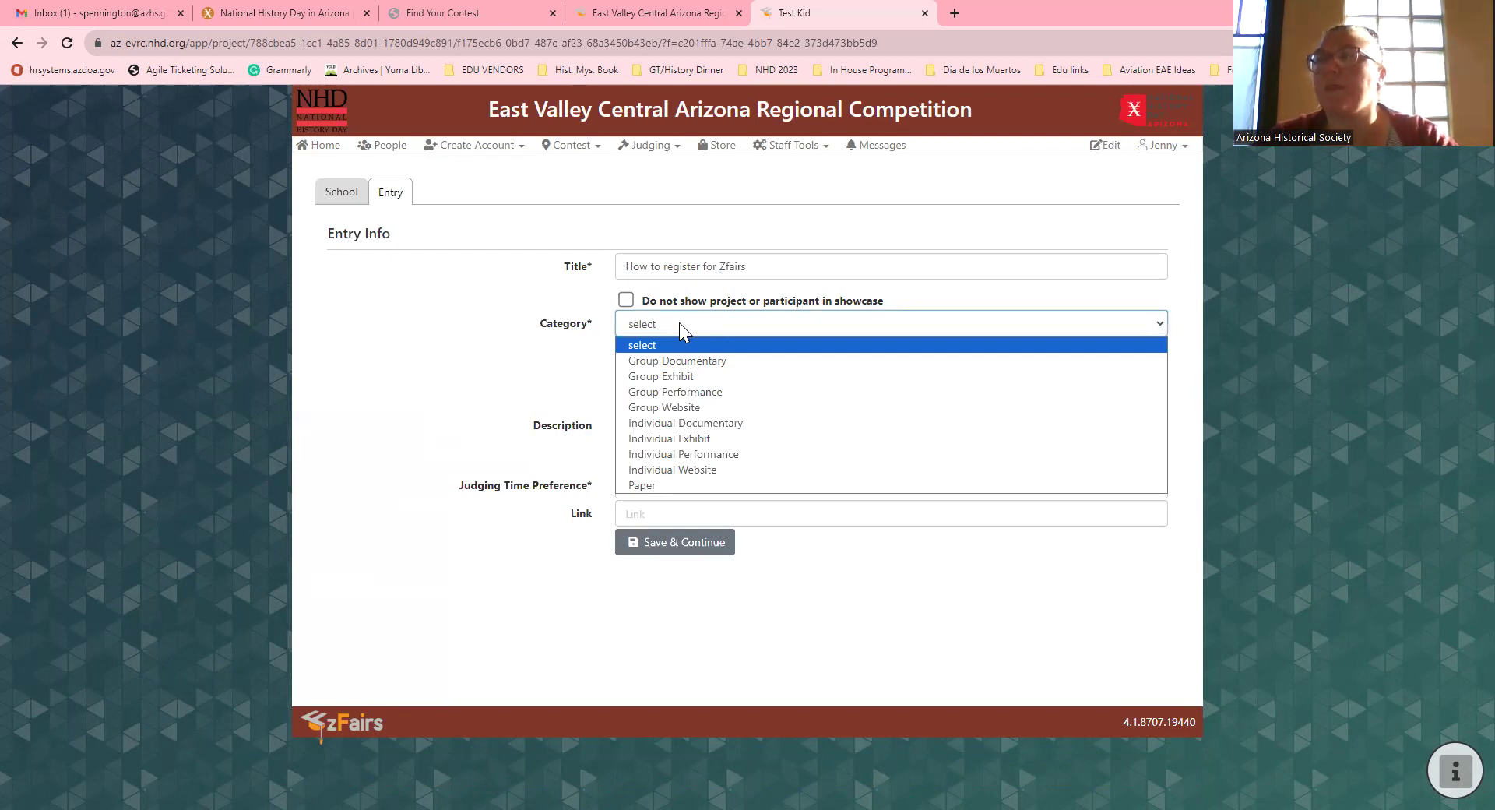
click(618, 314)
Step: Toggle the showcase-privacy option on and off, leaving it unchecked, and reopen the categories
click(626, 300)
click(626, 300)
click(644, 330)
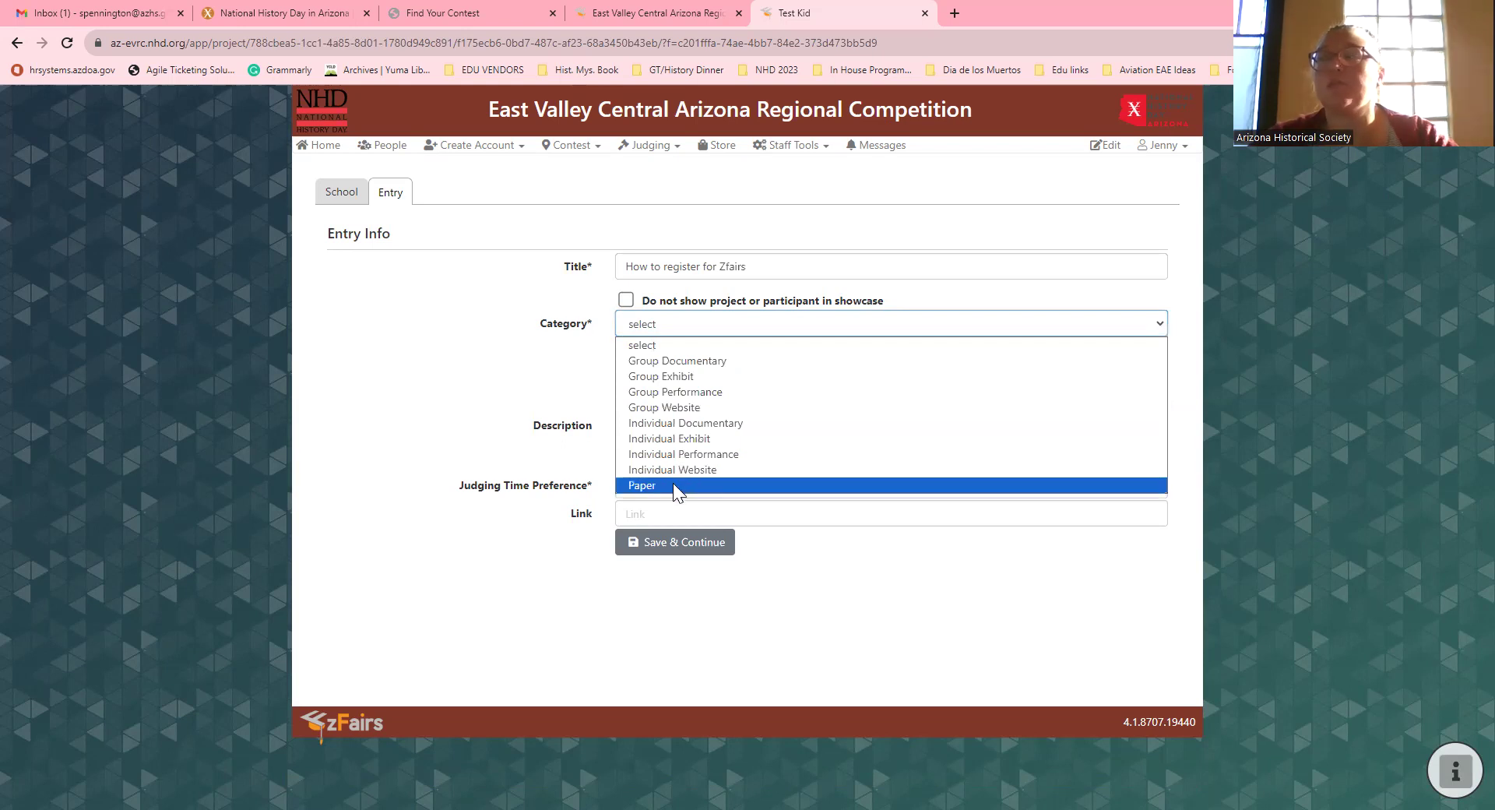
Step: Set the category to Individual Documentary and look over the judging time choices
click(745, 425)
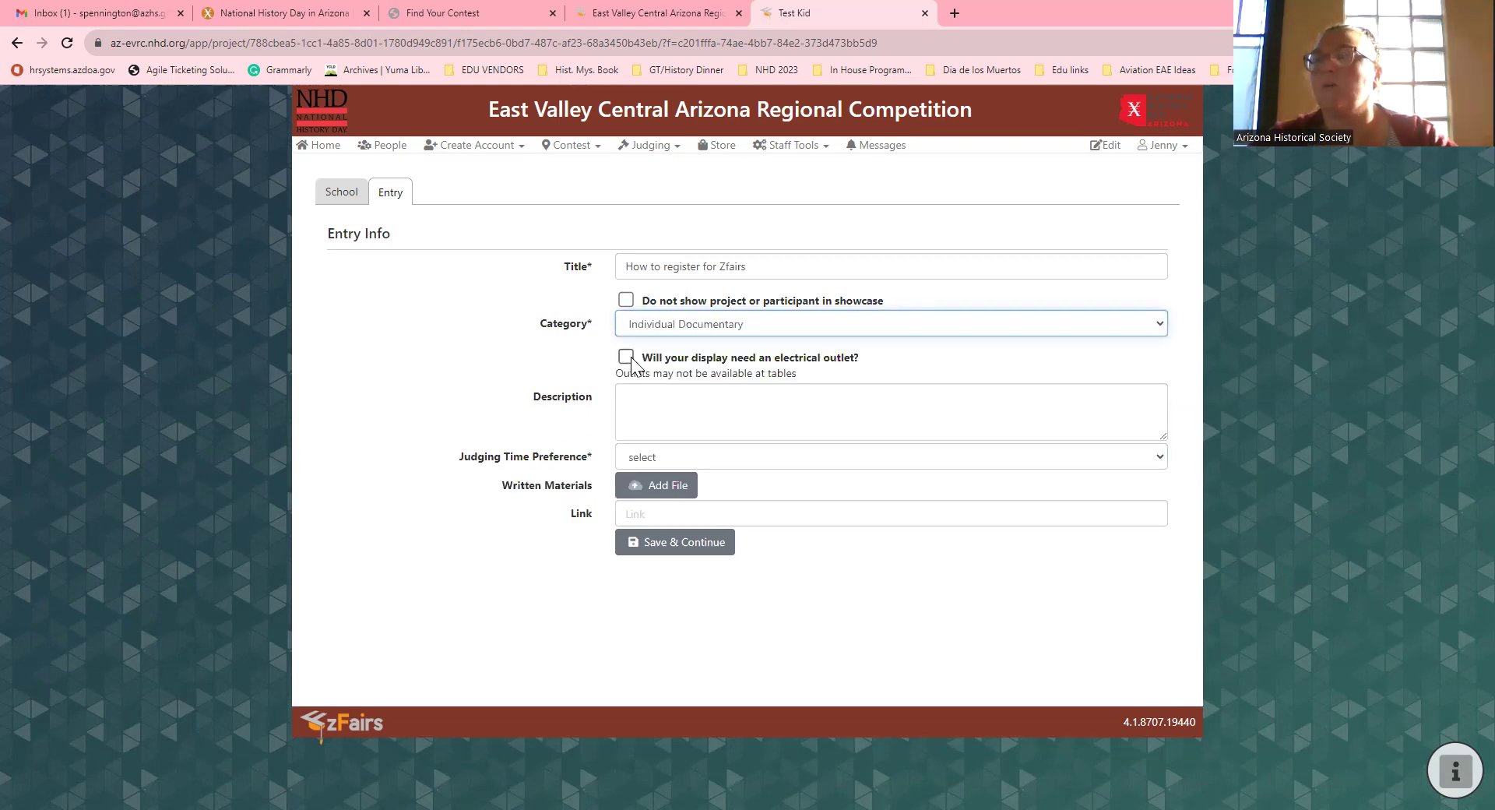
click(648, 405)
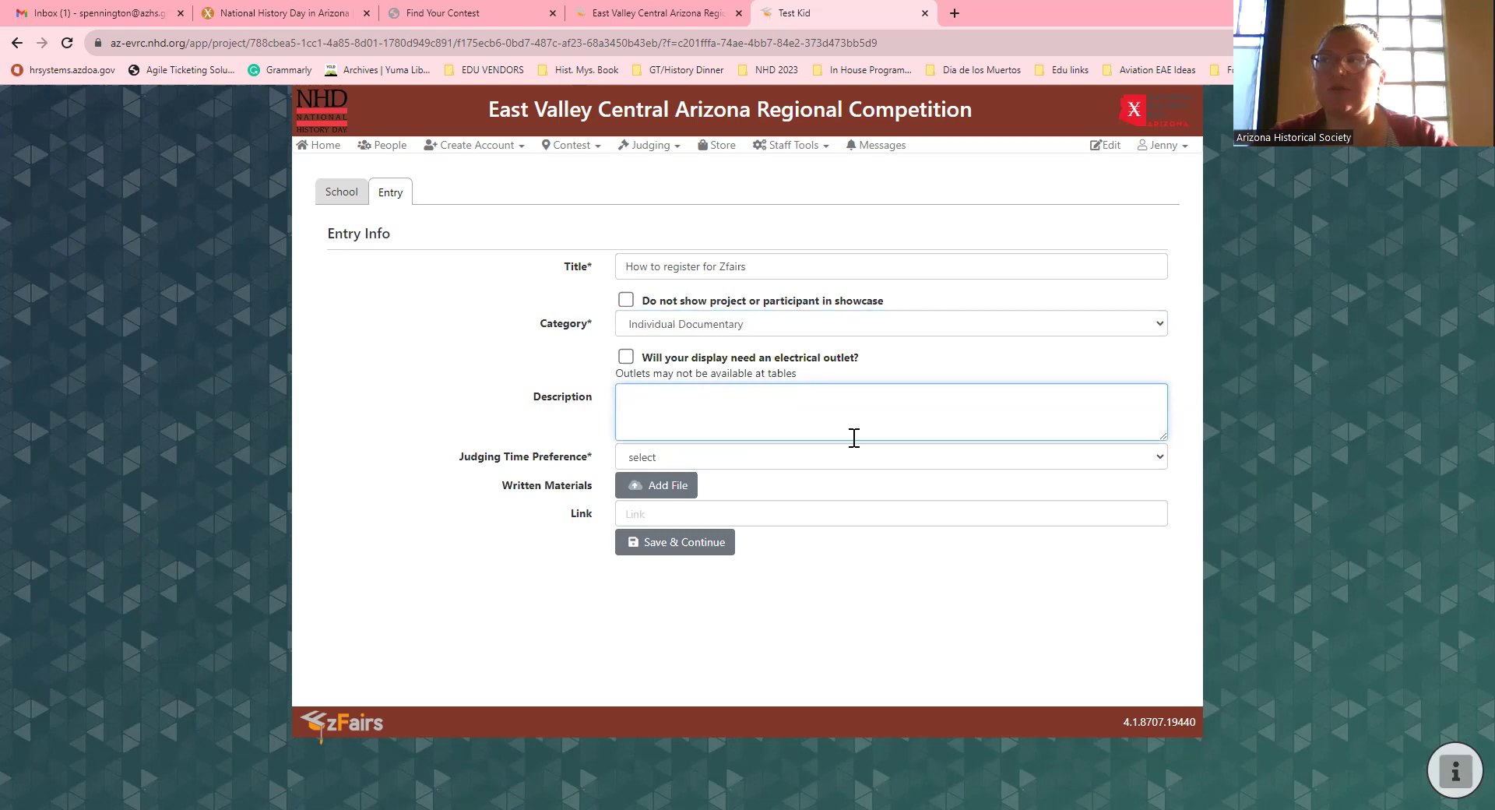
click(707, 456)
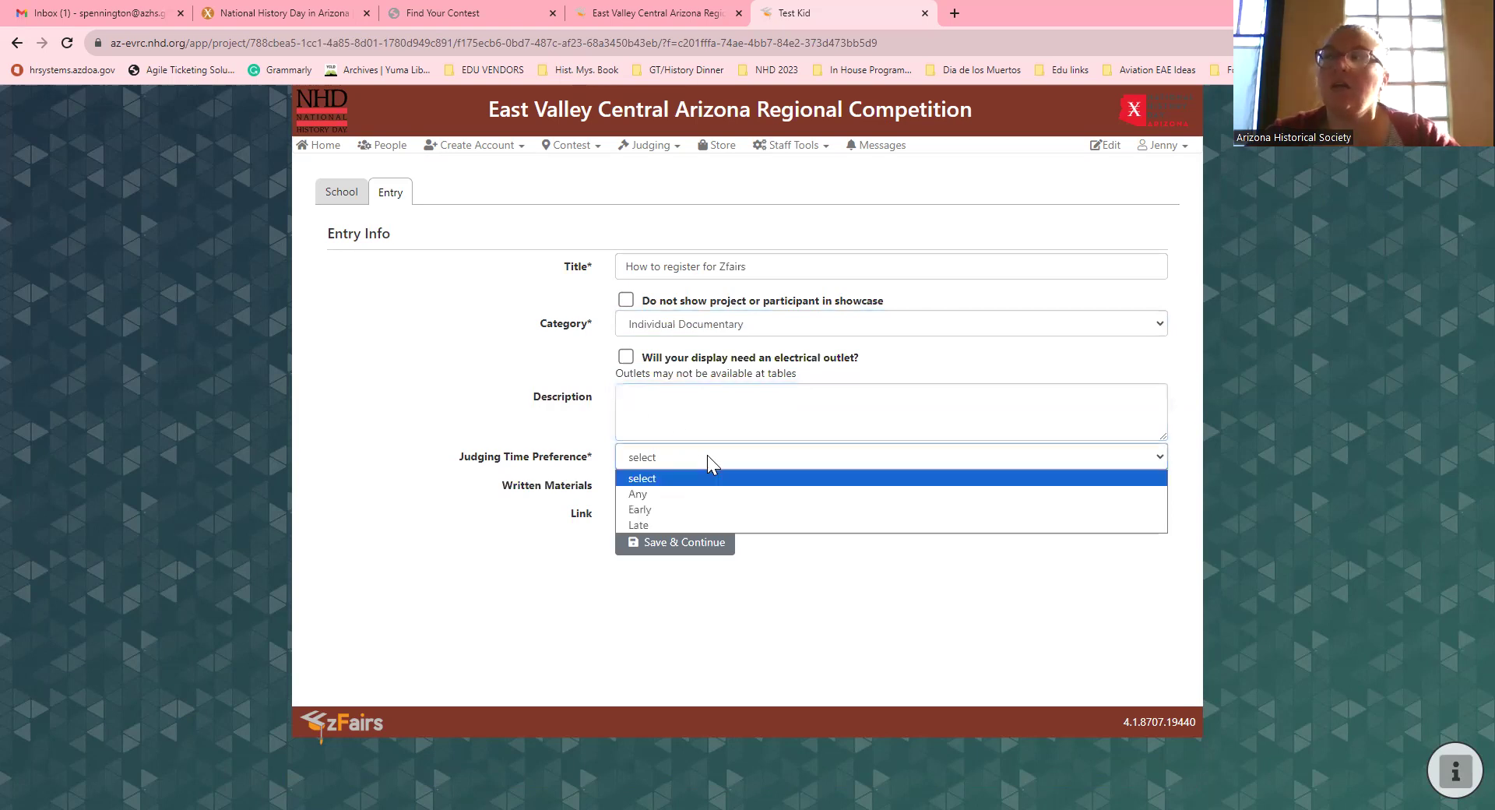
click(569, 437)
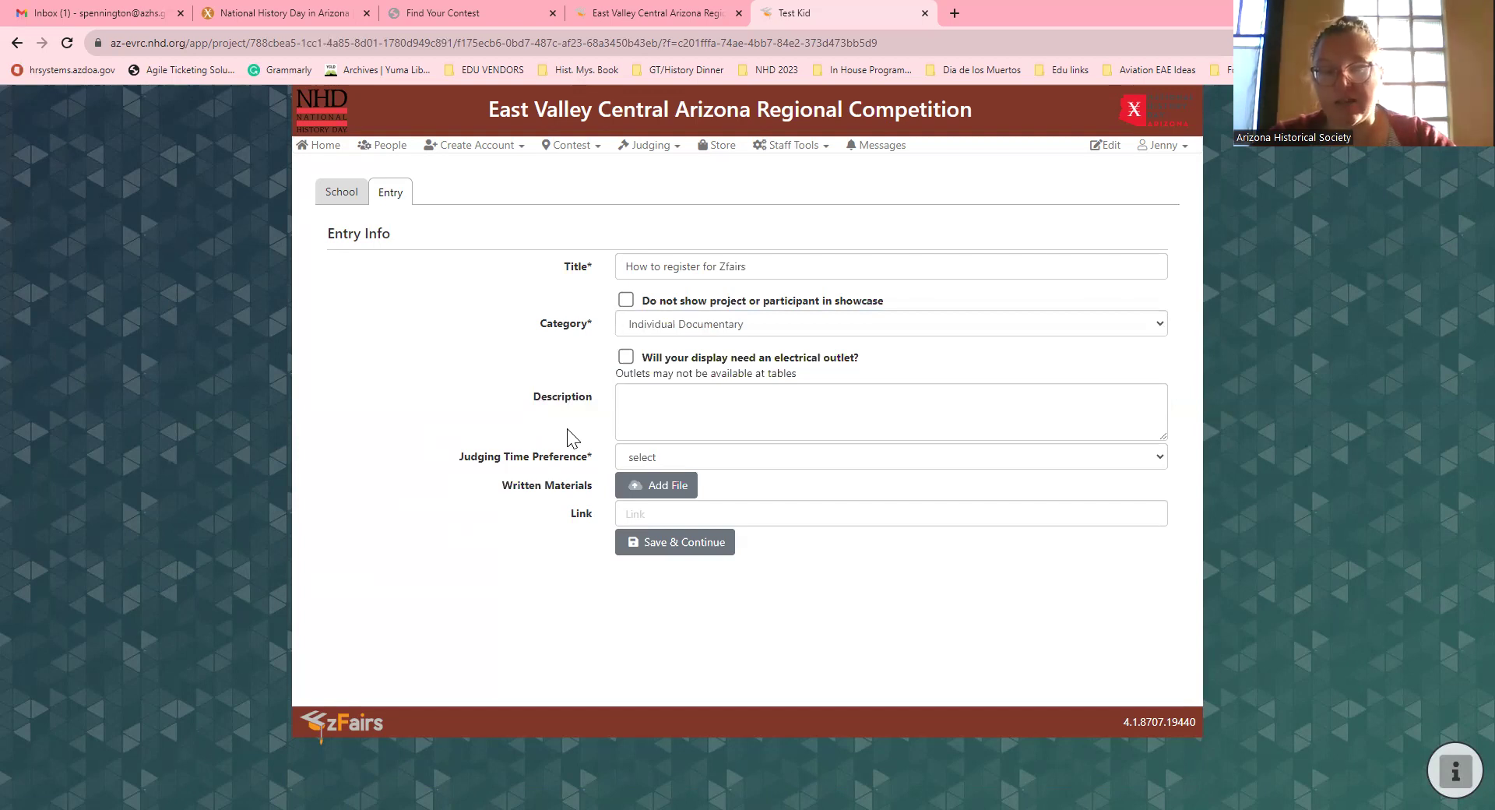
Step: Choose Late as the judging time preference
click(637, 464)
click(638, 466)
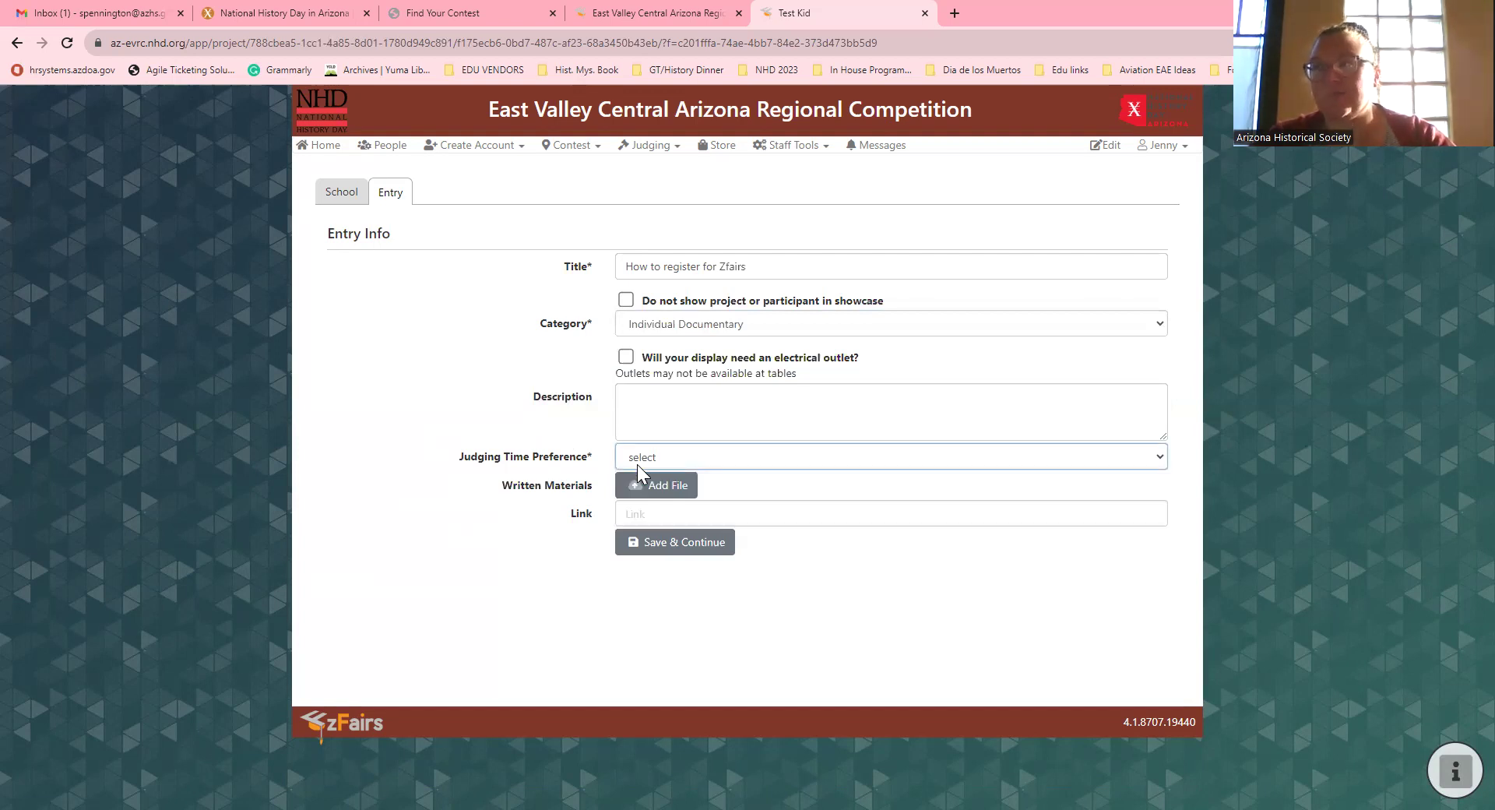
click(639, 464)
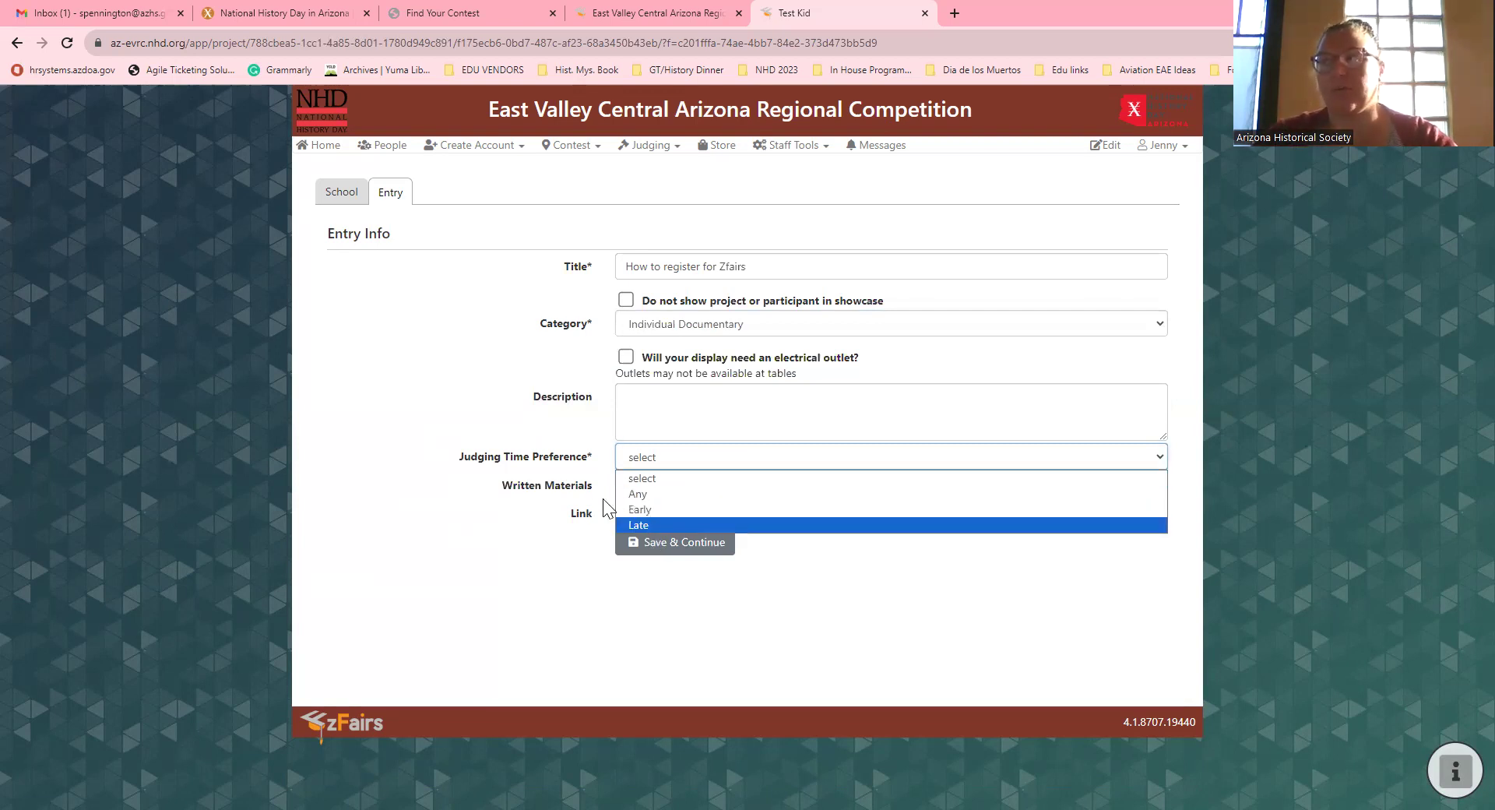
click(576, 499)
click(626, 512)
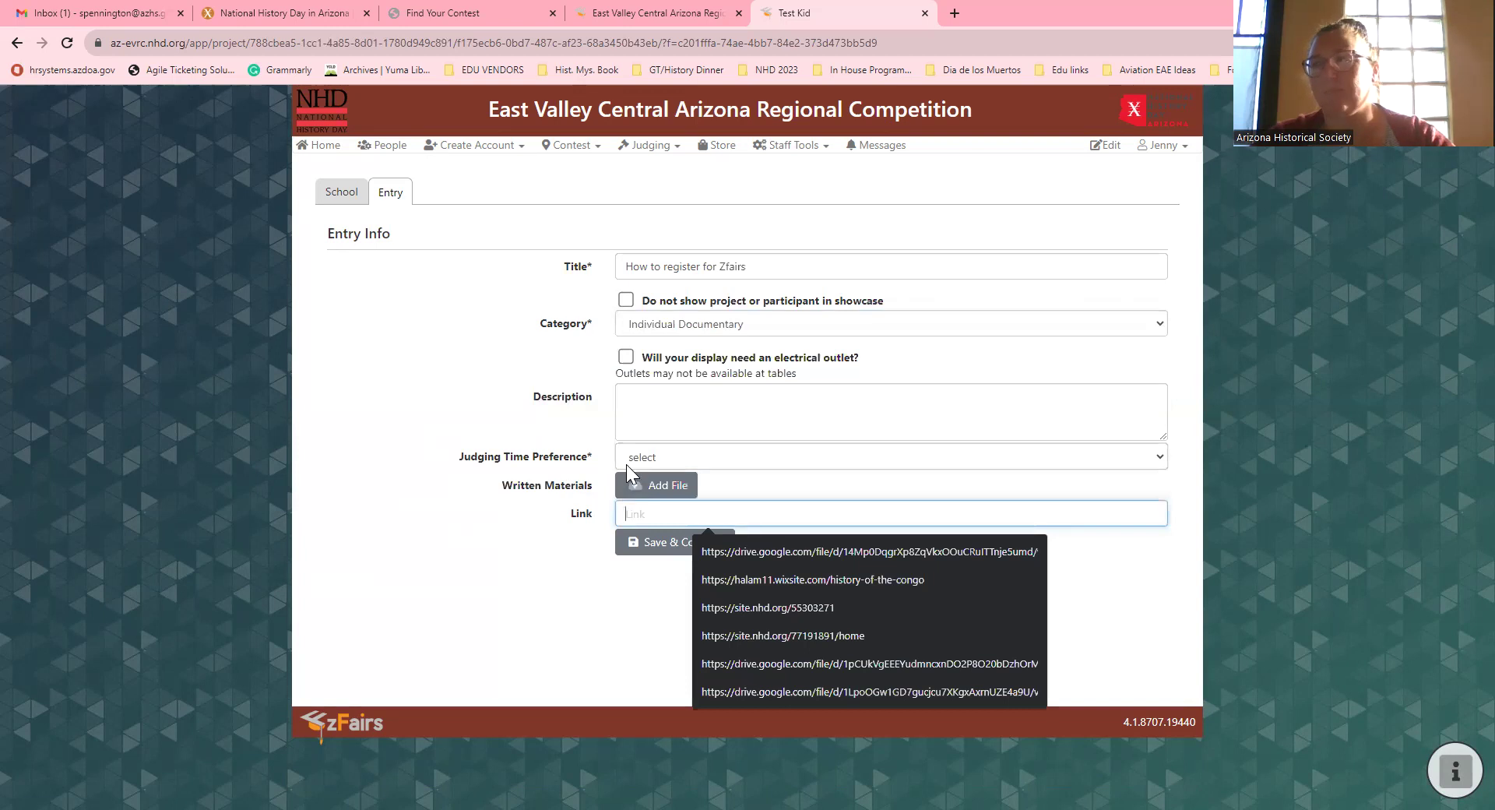
click(631, 457)
key(Return)
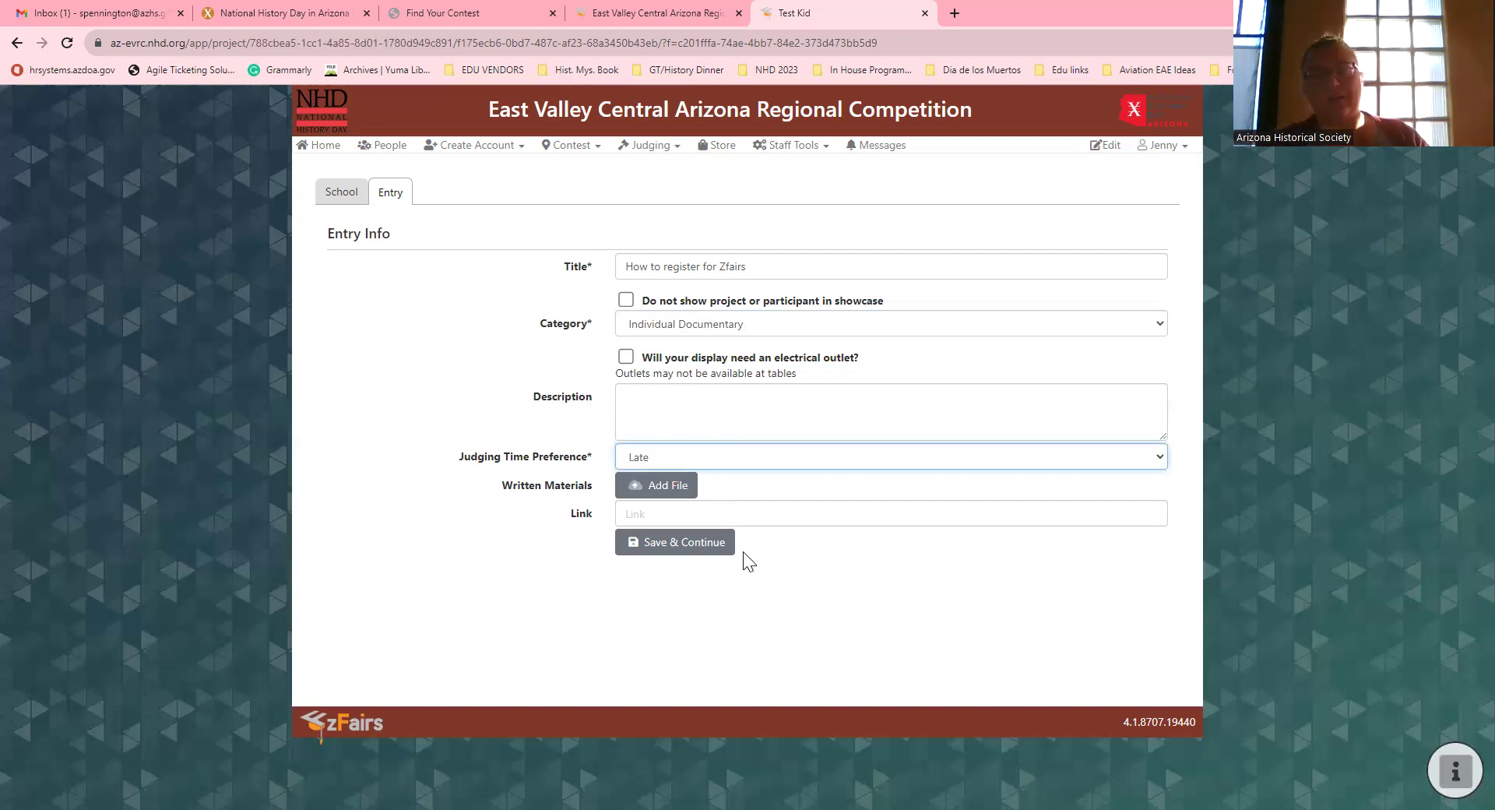
Step: Leave the Link field blank and save the entry info
click(700, 517)
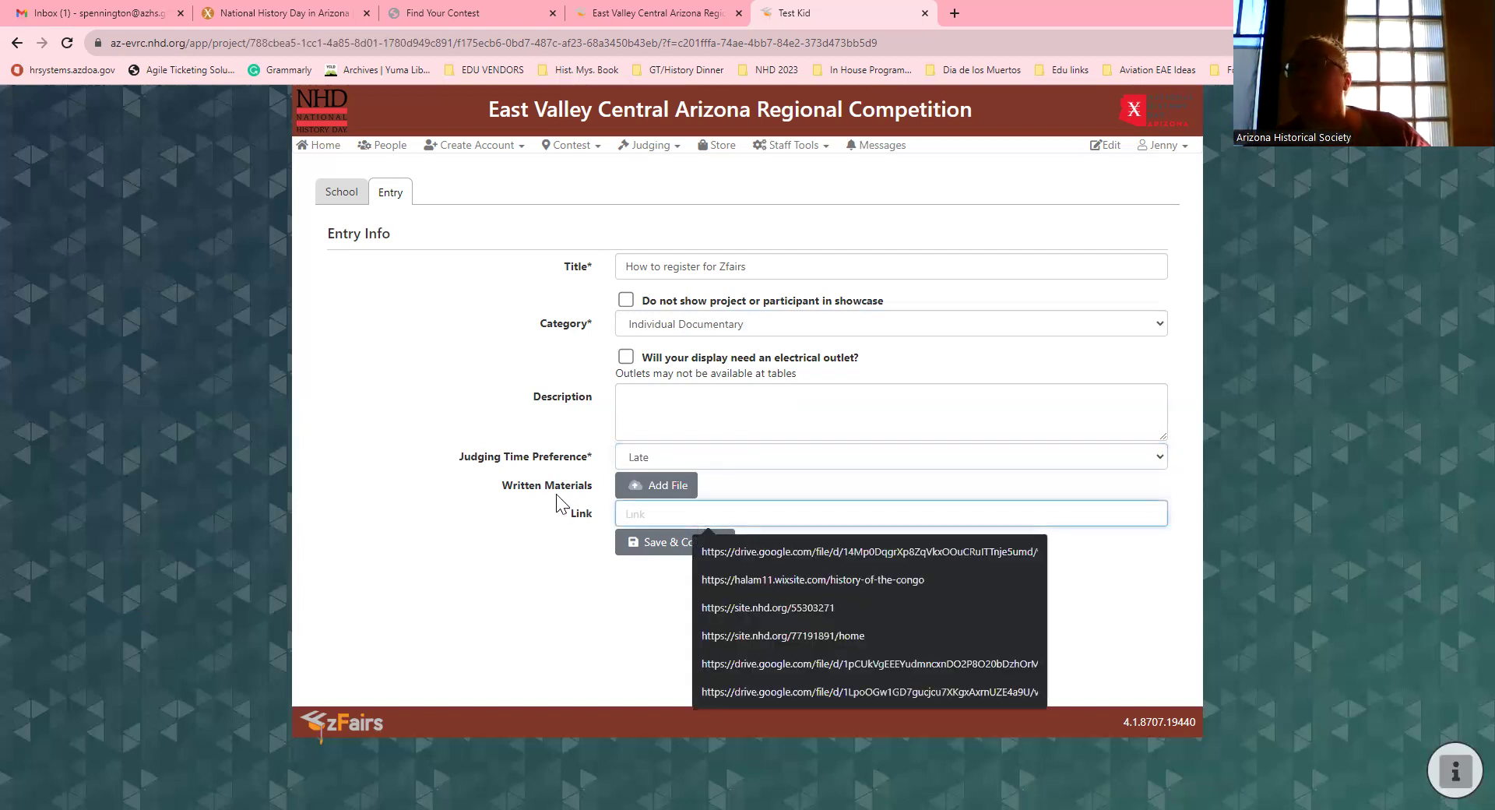
click(494, 533)
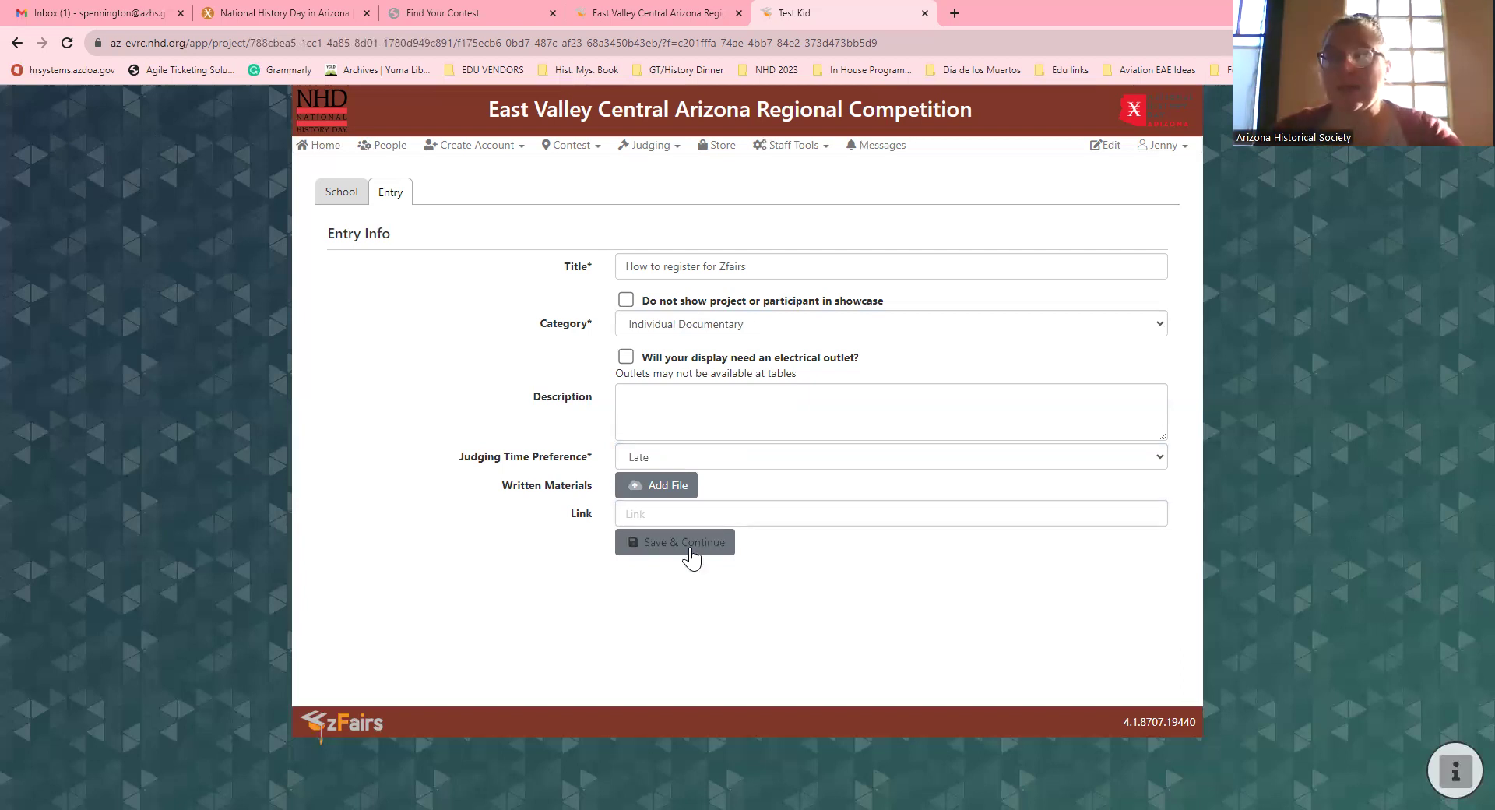
click(681, 545)
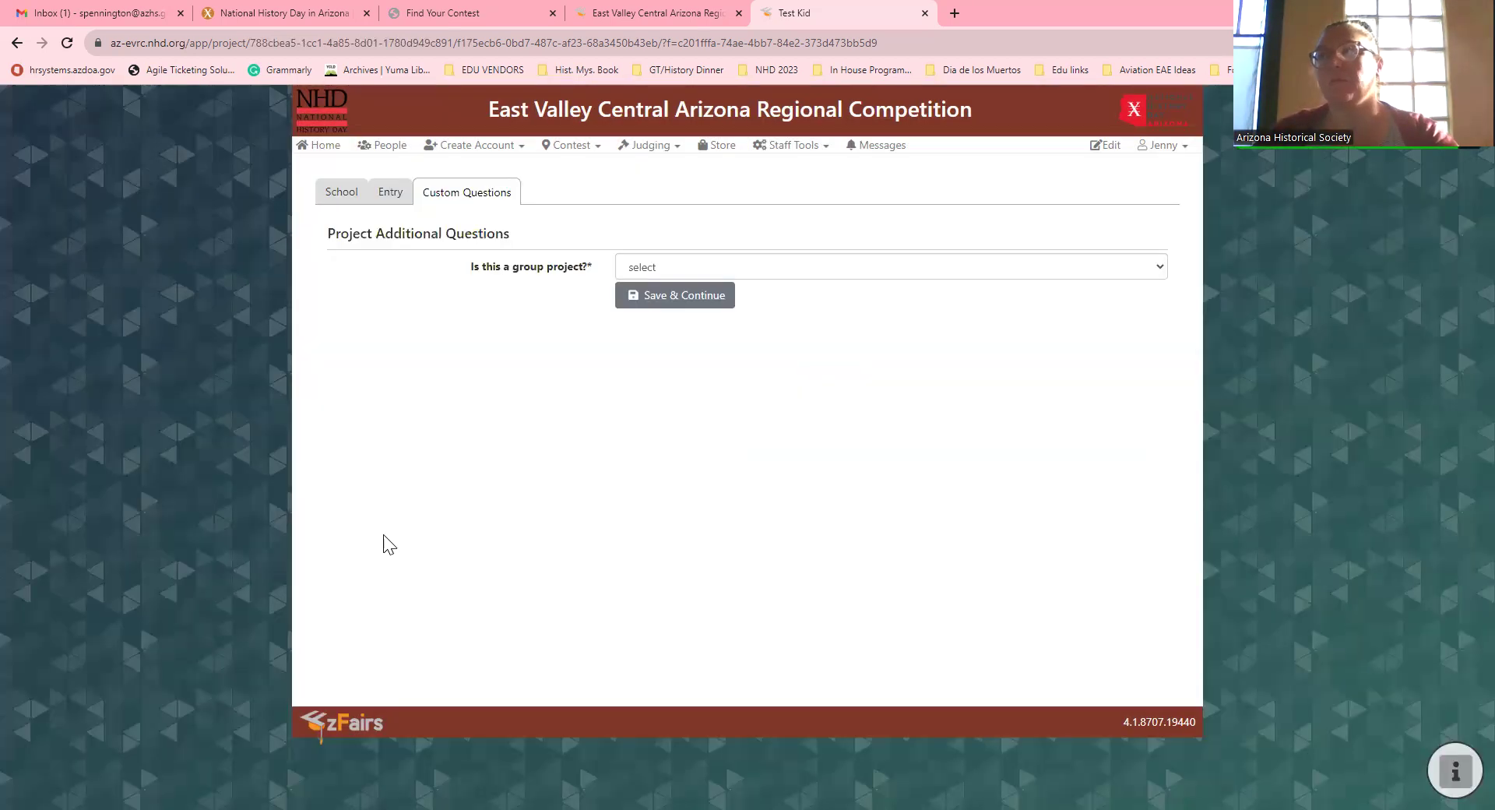
Step: Answer No to 'Is this a group project?' and save the custom questions
click(778, 272)
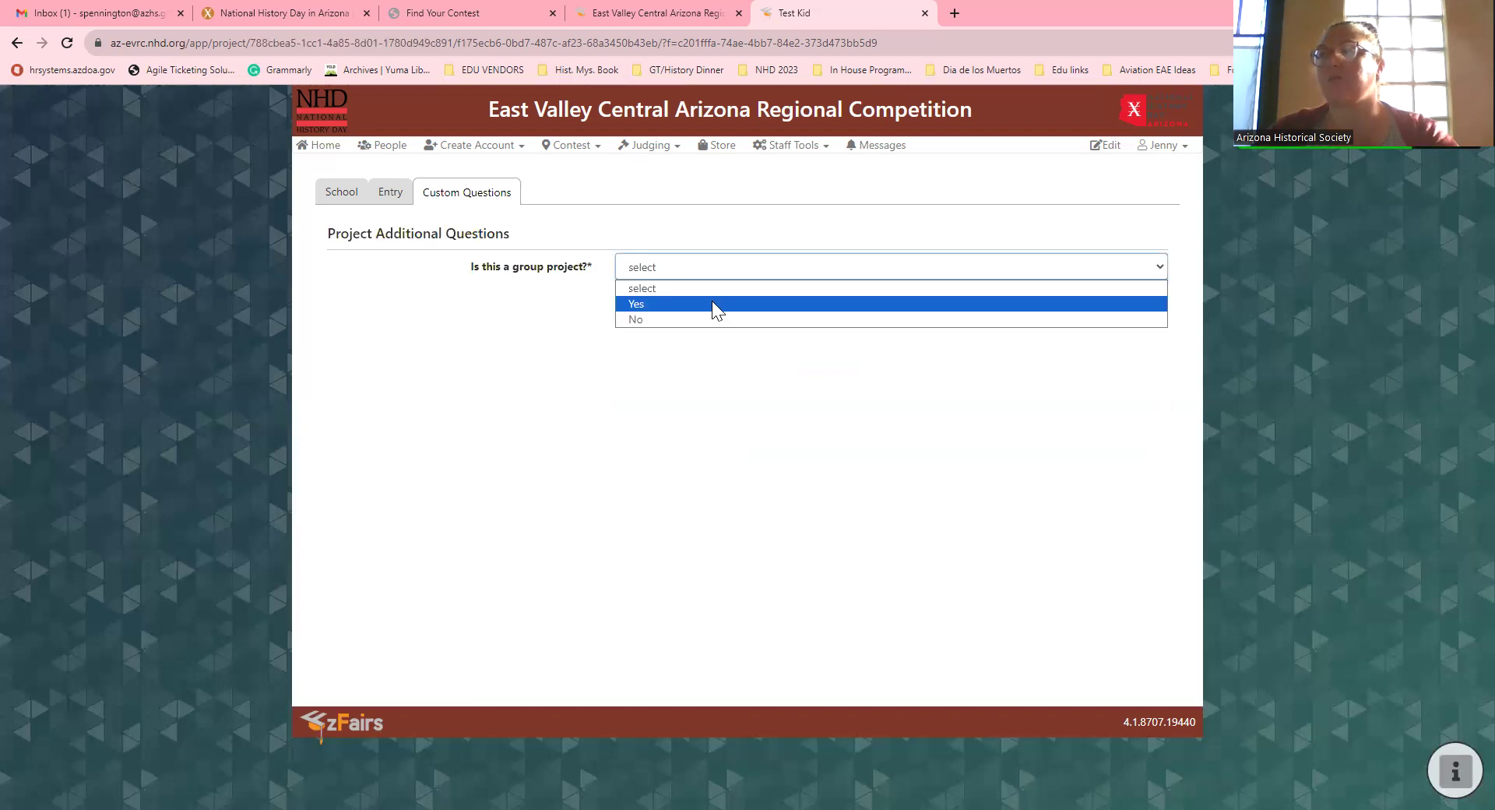
click(707, 319)
click(658, 297)
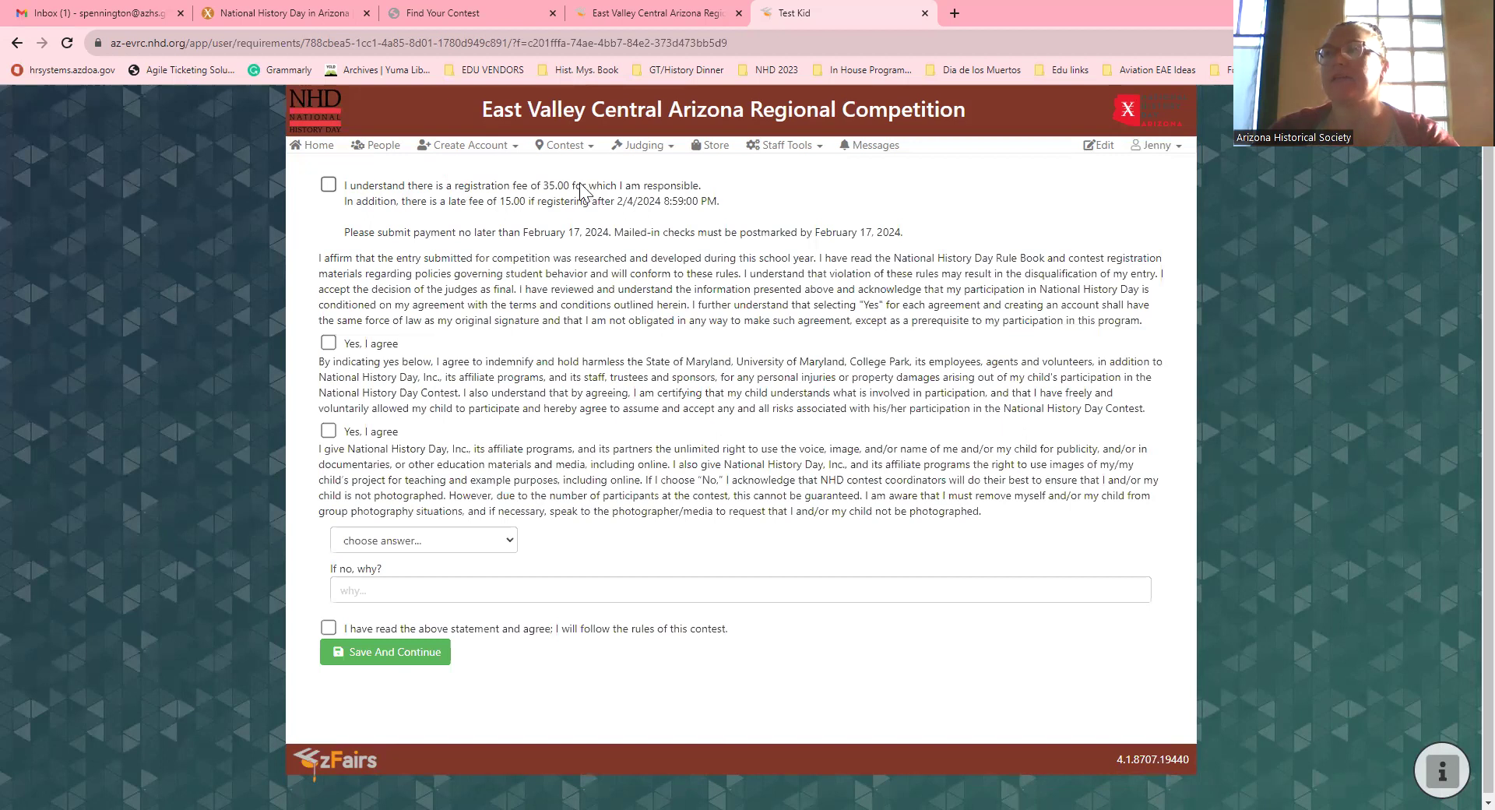
Step: Acknowledge the $35.00 fee and accept the rule book and indemnity agreements
click(328, 187)
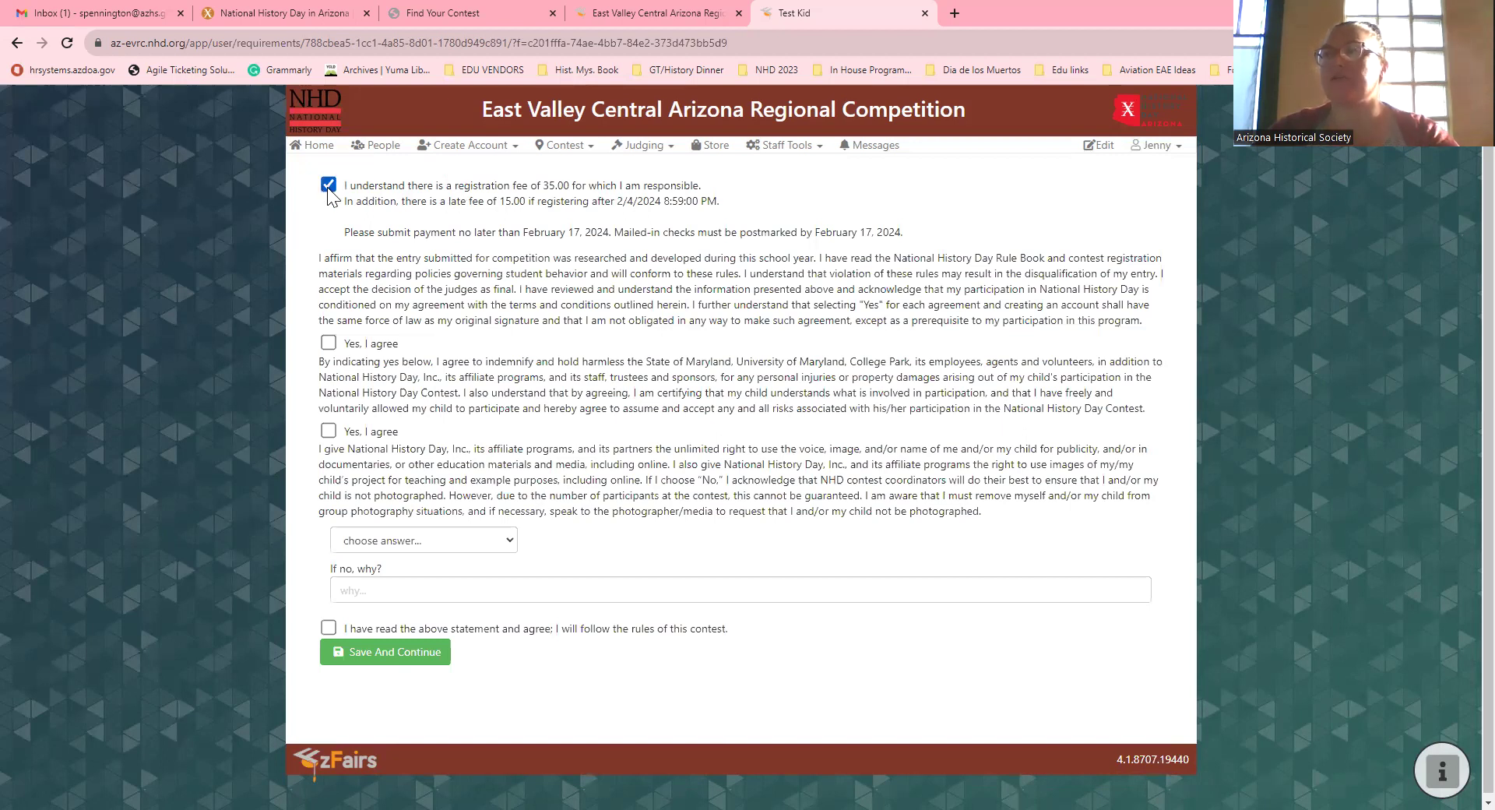
scroll(296, 225, down, 1)
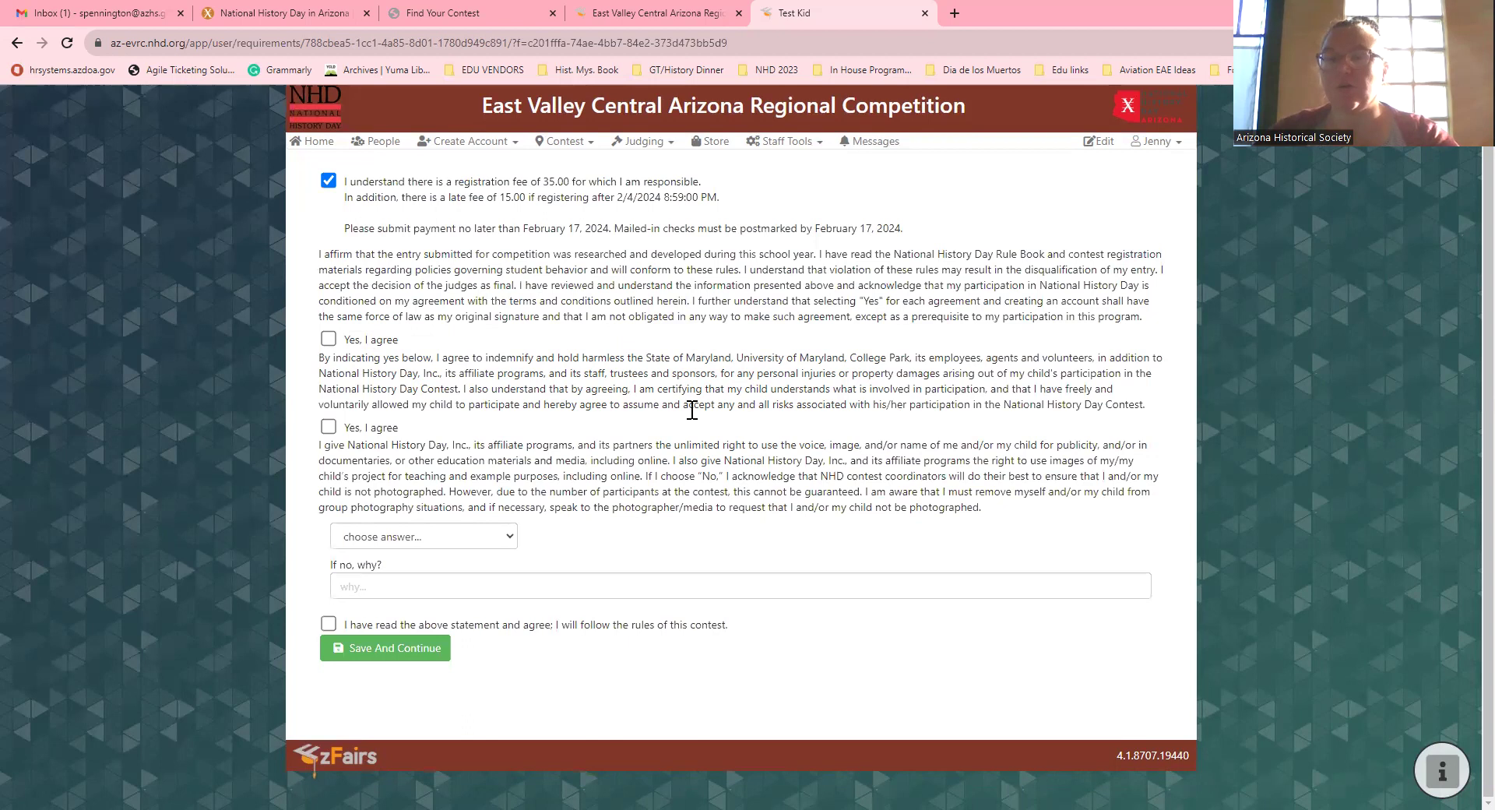
click(329, 339)
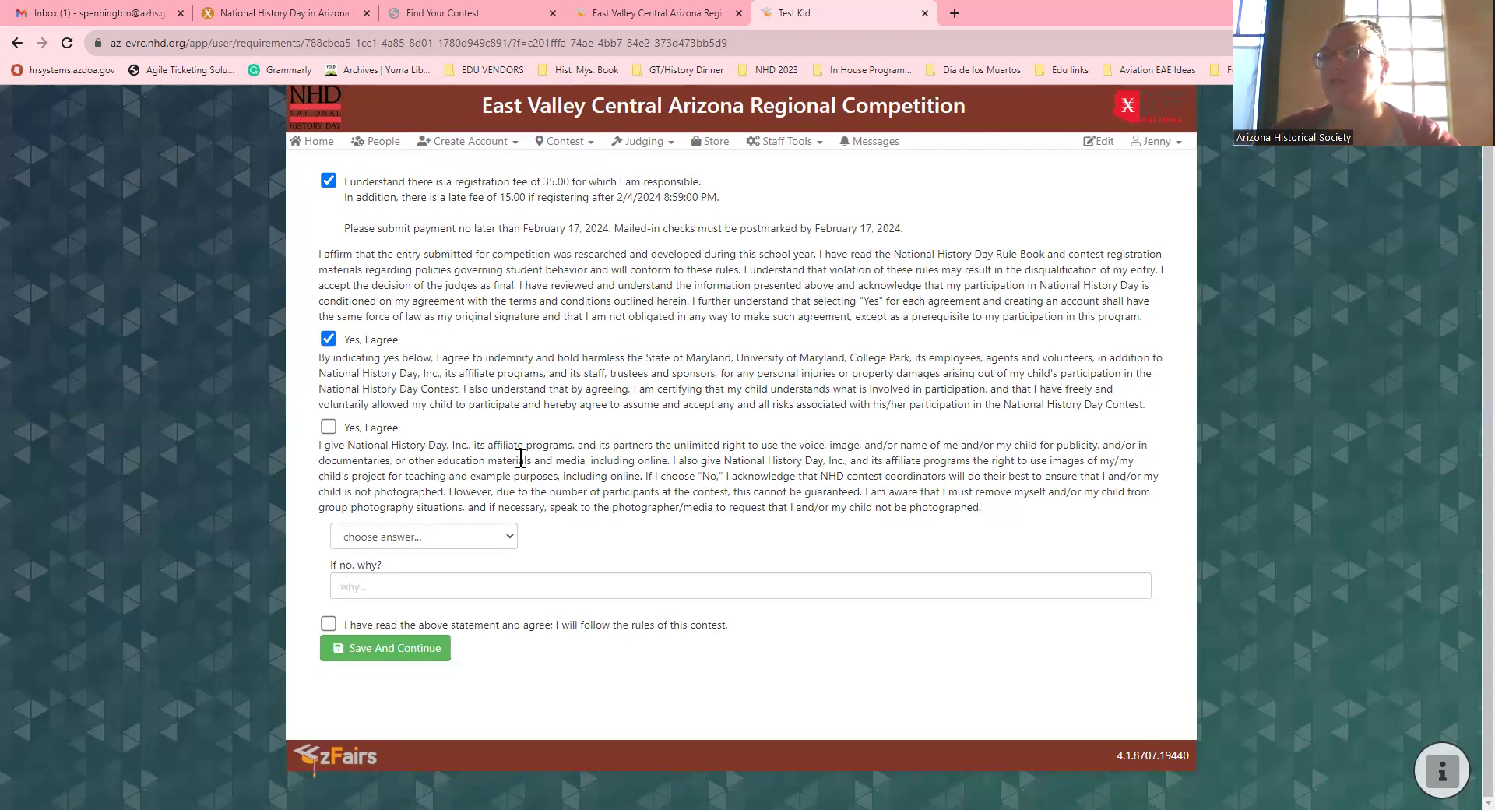
click(327, 426)
Step: Answer Yes to the photo release, agree to the contest rules, and submit
click(389, 536)
click(373, 573)
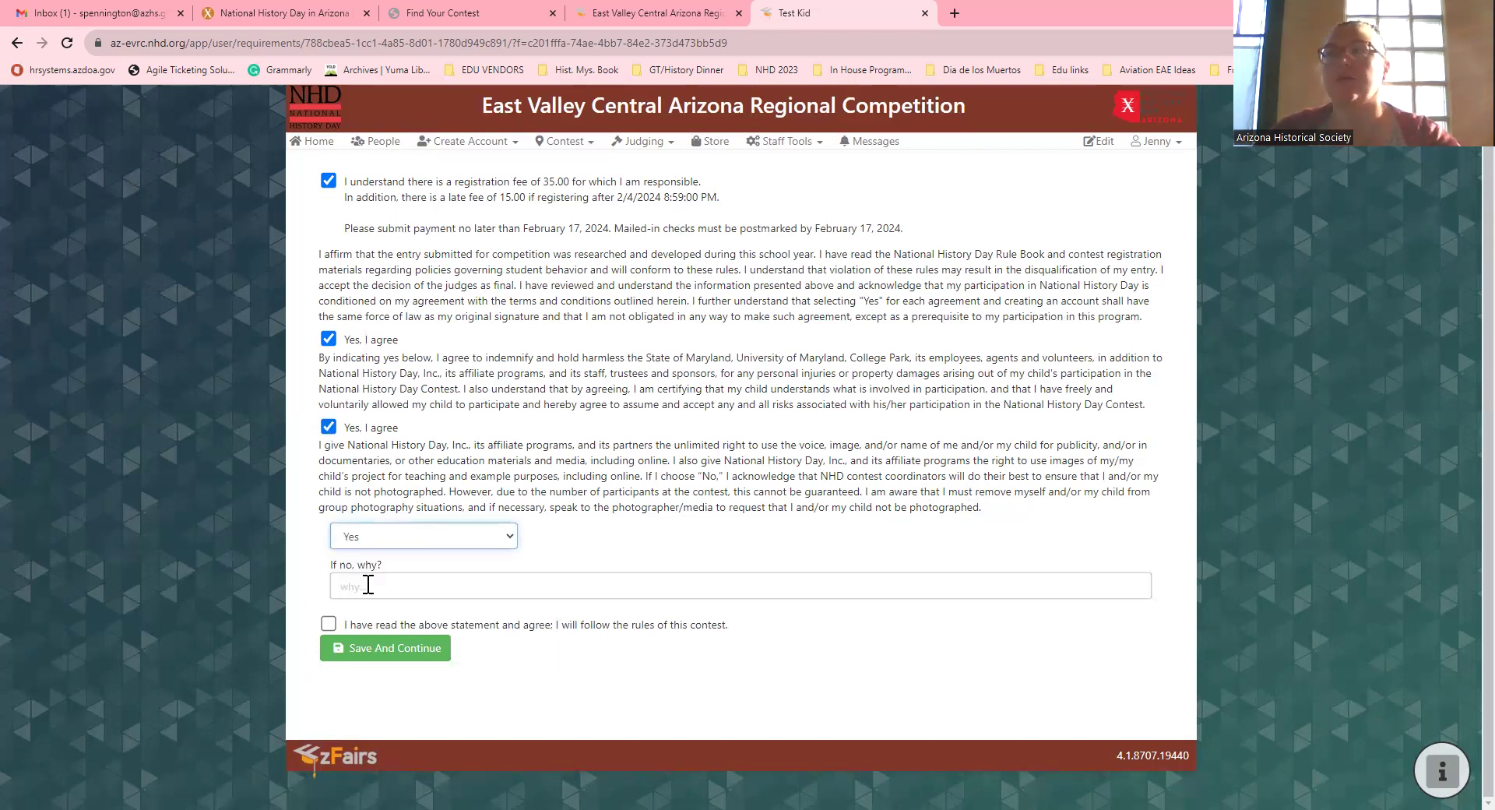
click(358, 585)
click(310, 584)
drag(447, 489, 1168, 523)
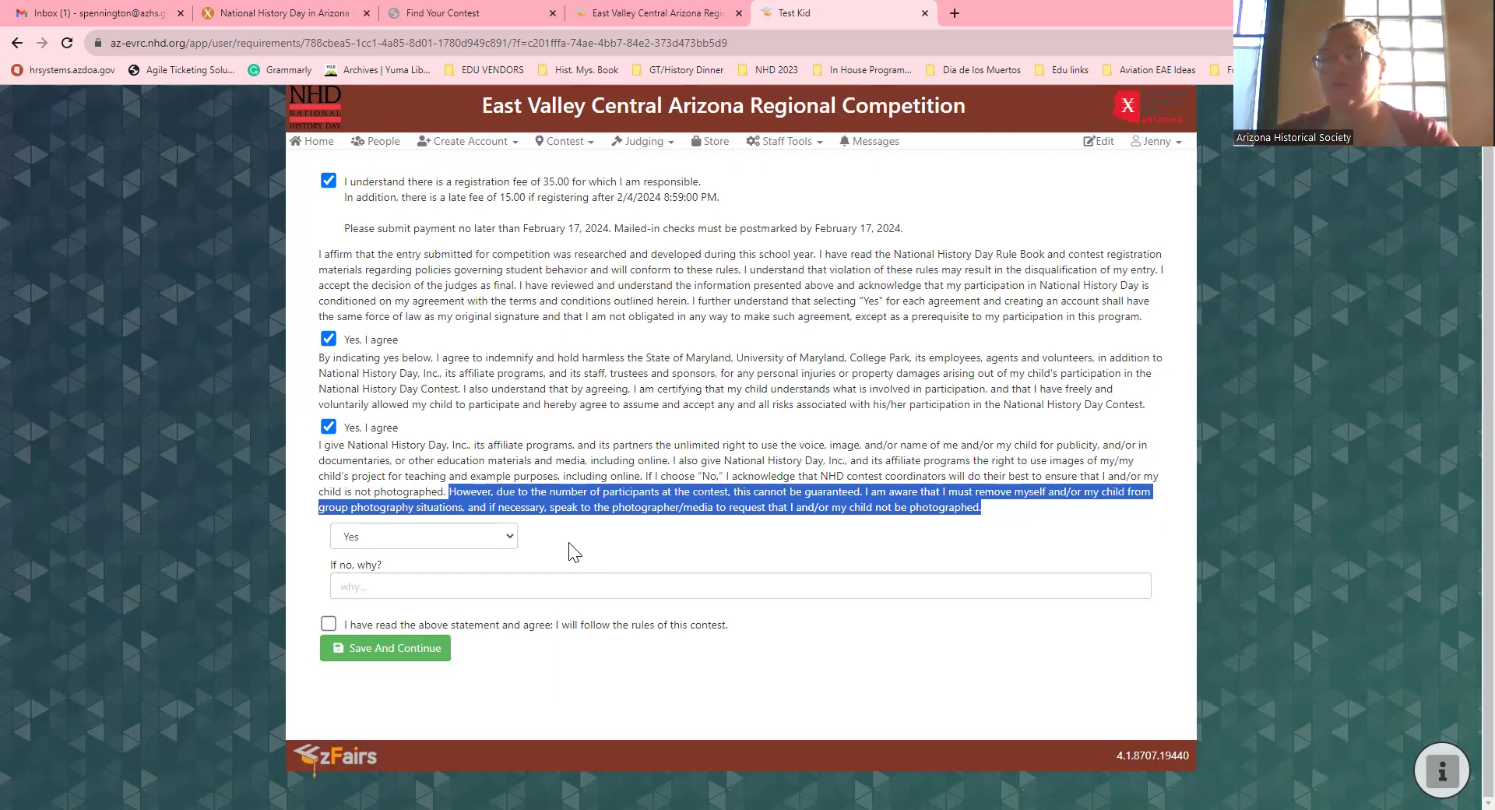
click(570, 544)
click(328, 624)
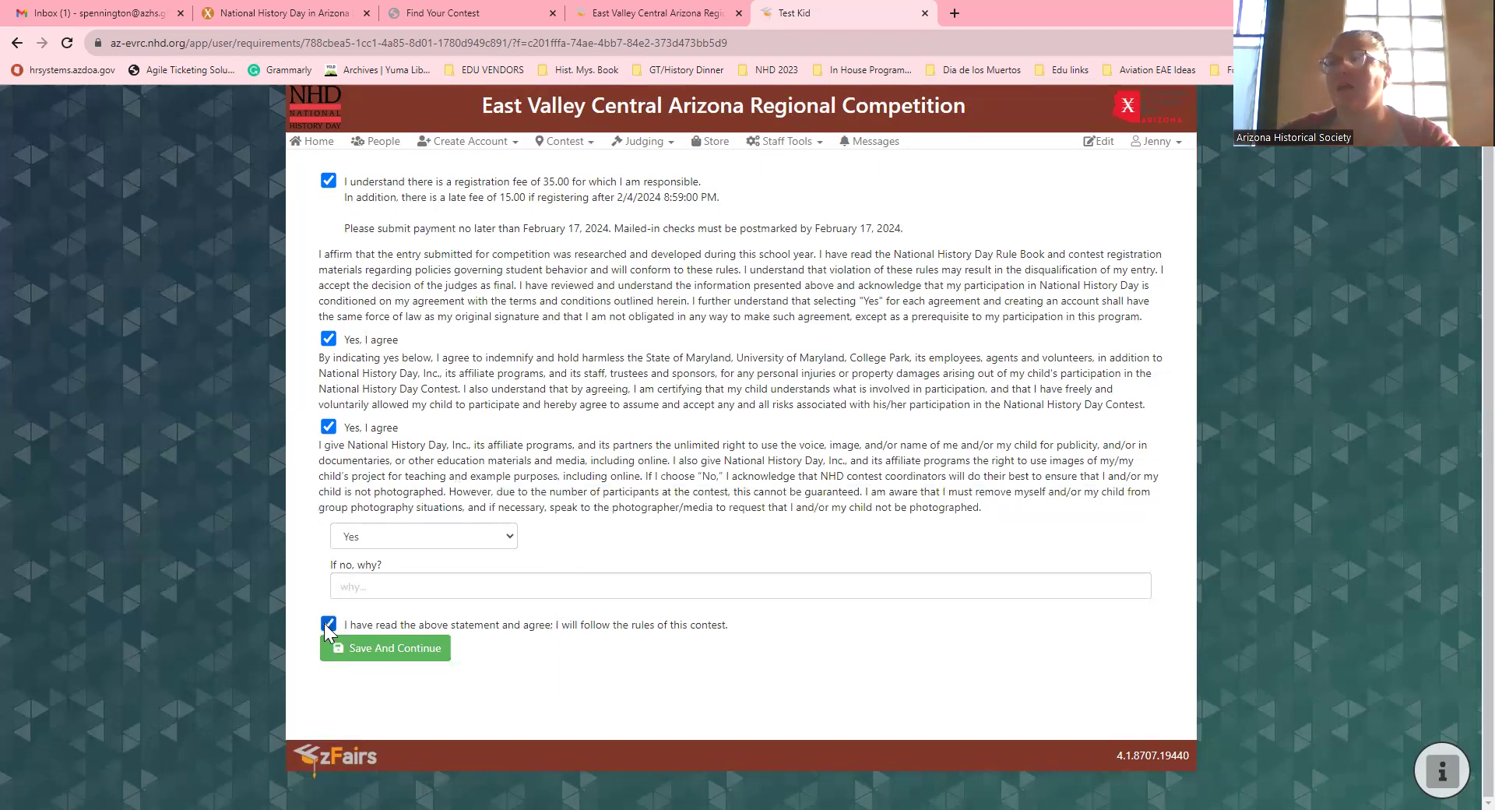
click(356, 654)
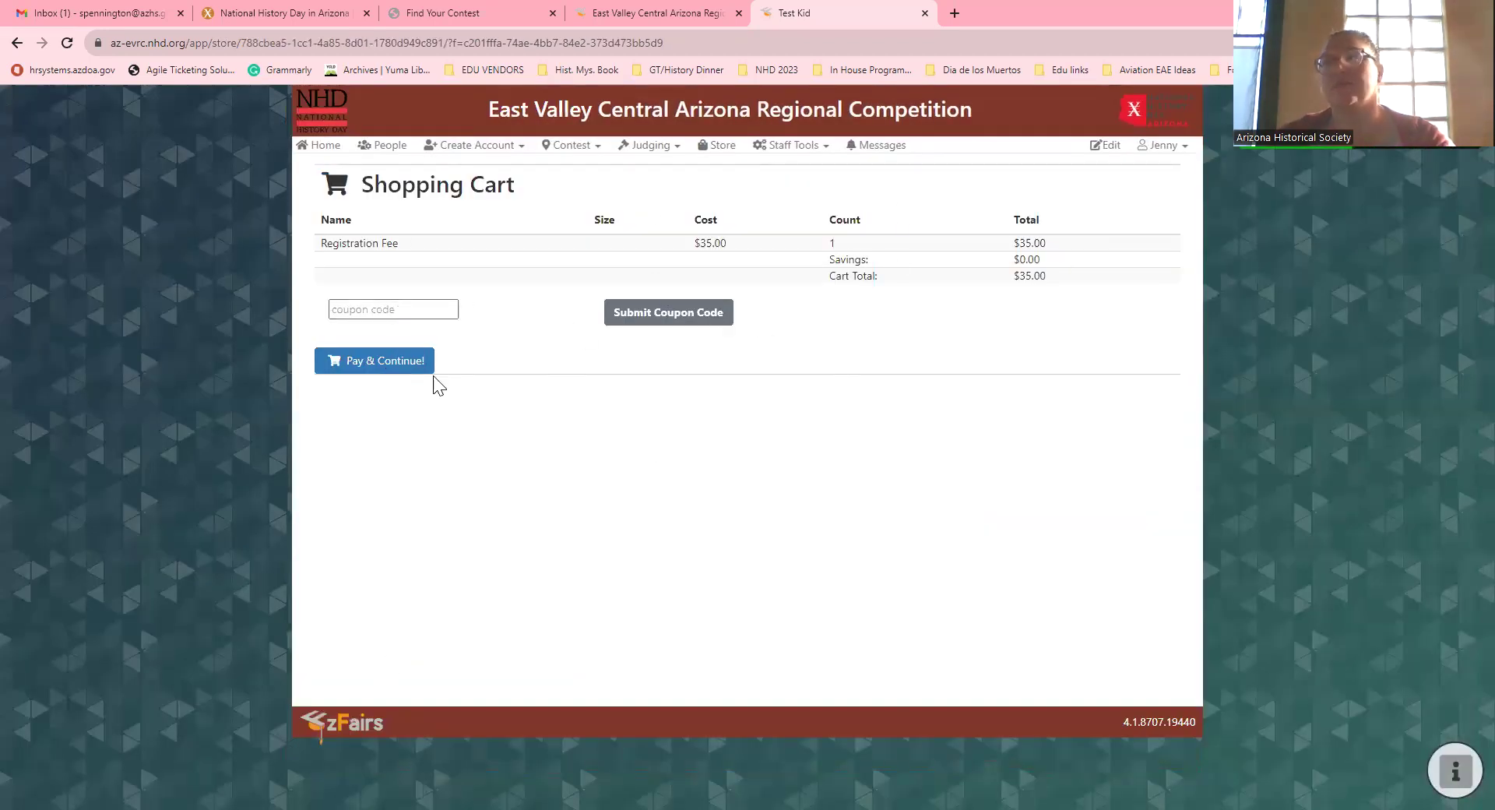
Step: Check out the $35.00 registration fee paying by check and accept the terms
click(422, 309)
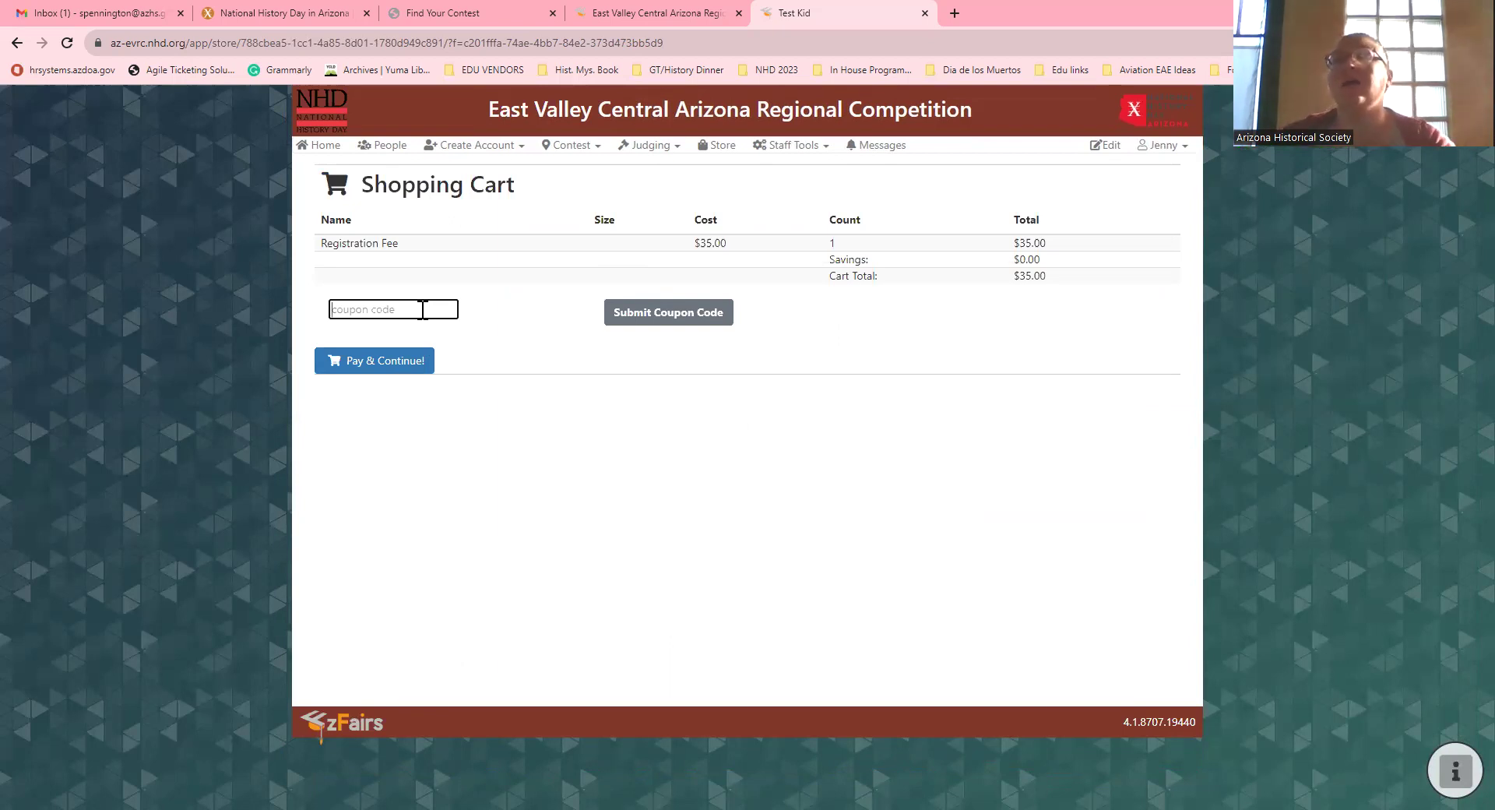
click(408, 363)
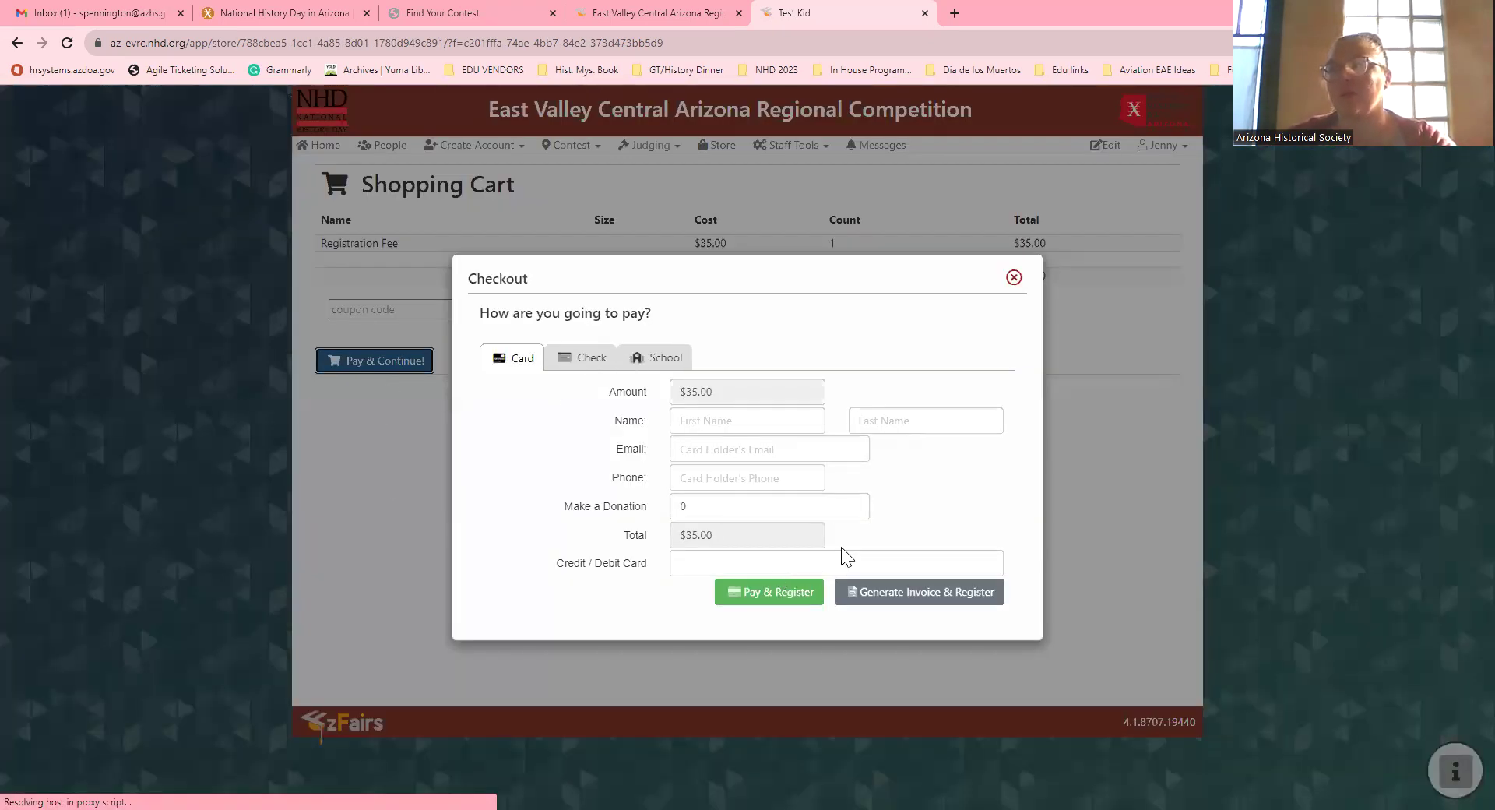
click(576, 358)
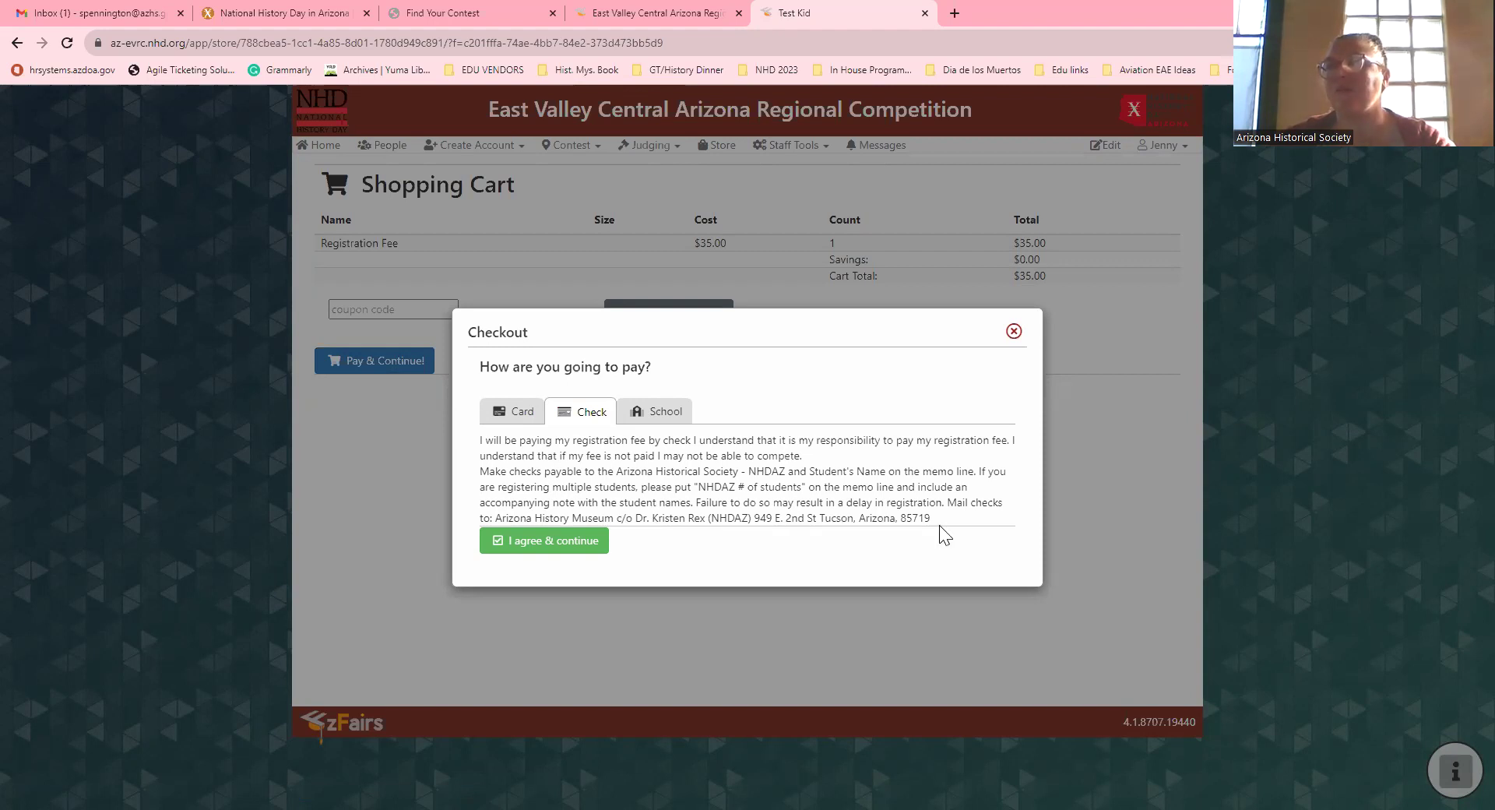
drag(966, 518, 442, 426)
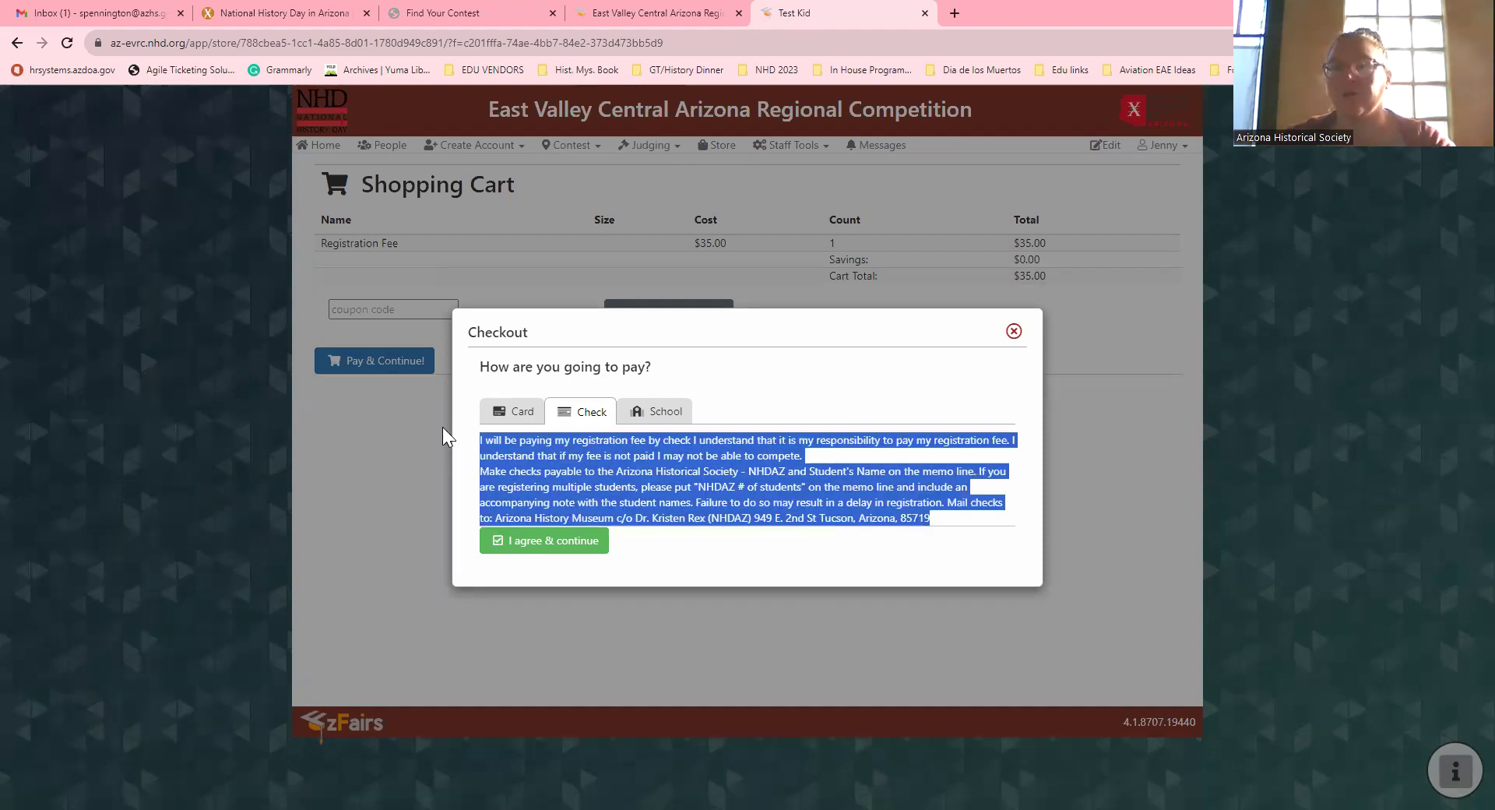
click(848, 468)
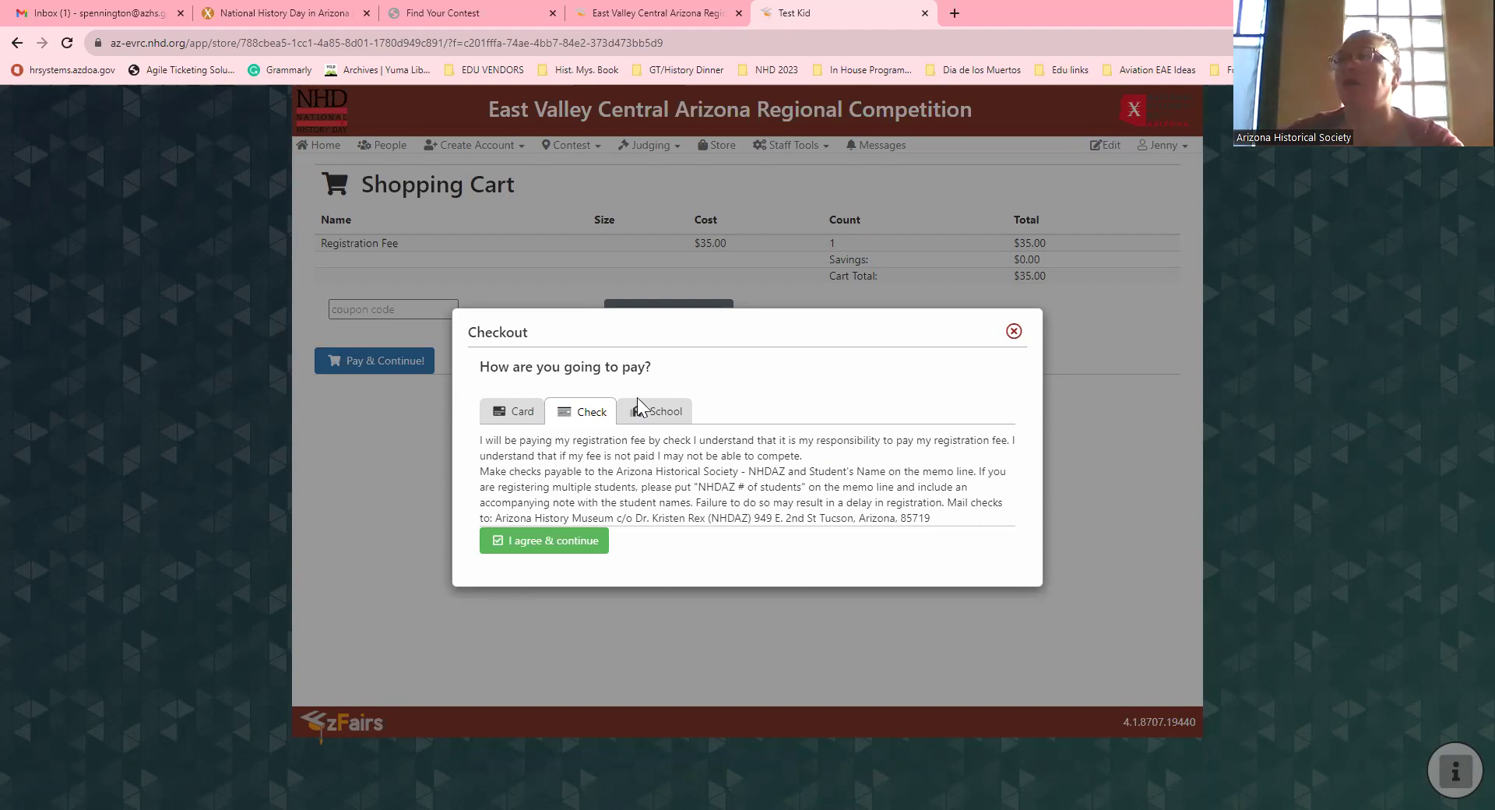
click(647, 419)
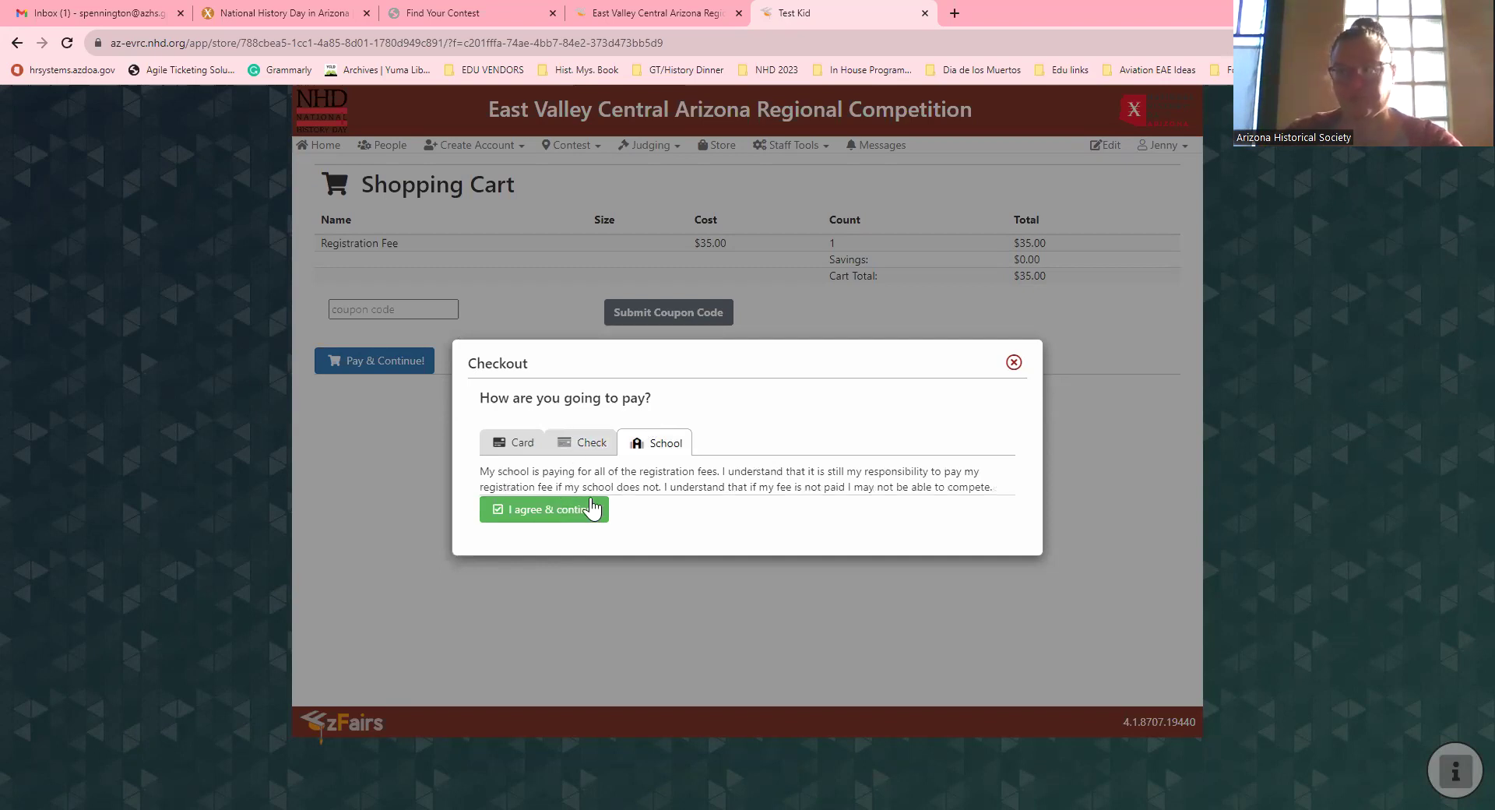
click(580, 442)
click(524, 539)
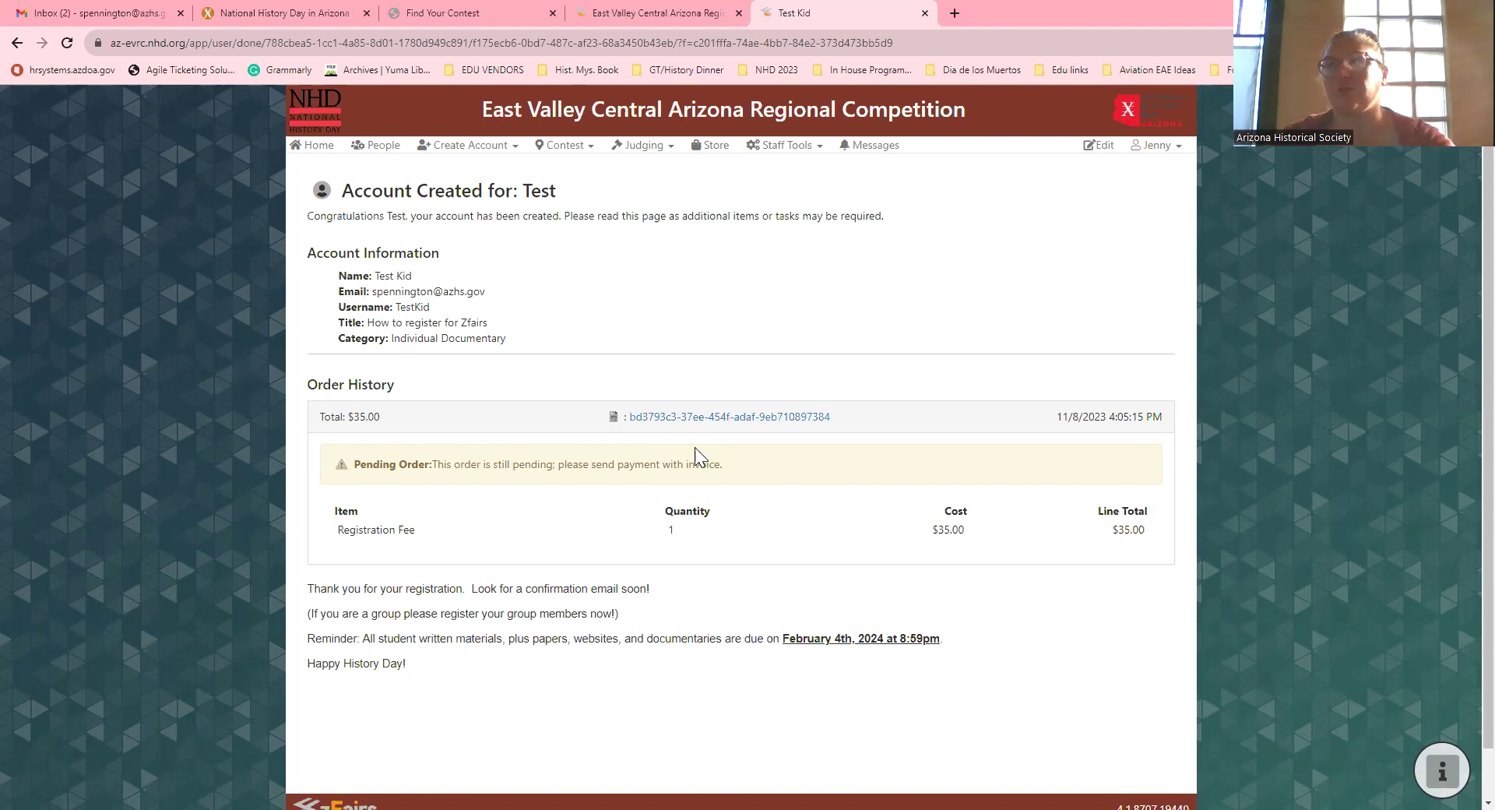
scroll(557, 568, down, 1)
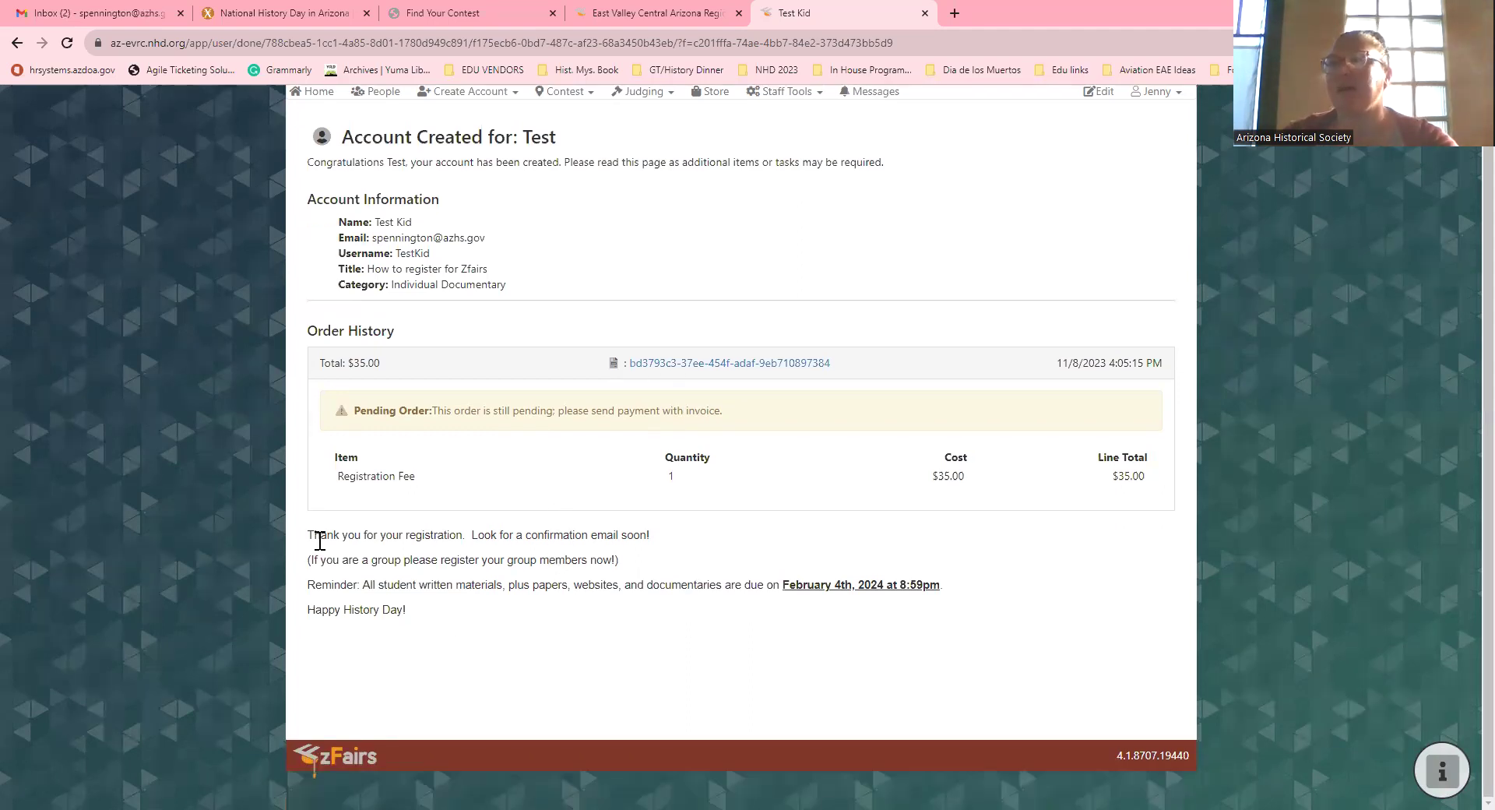
drag(307, 534, 988, 632)
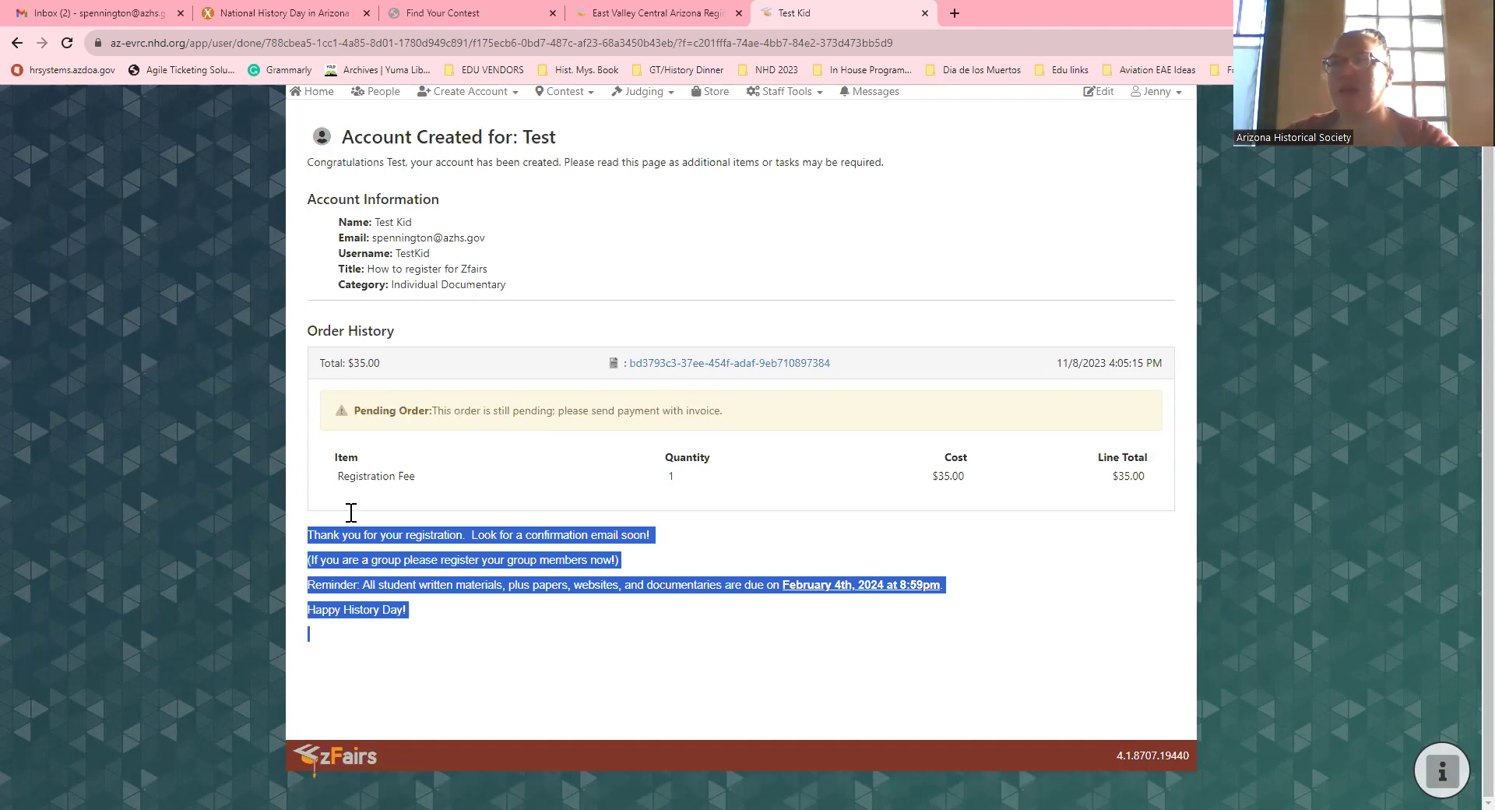
scroll(312, 502, up, 1)
click(271, 496)
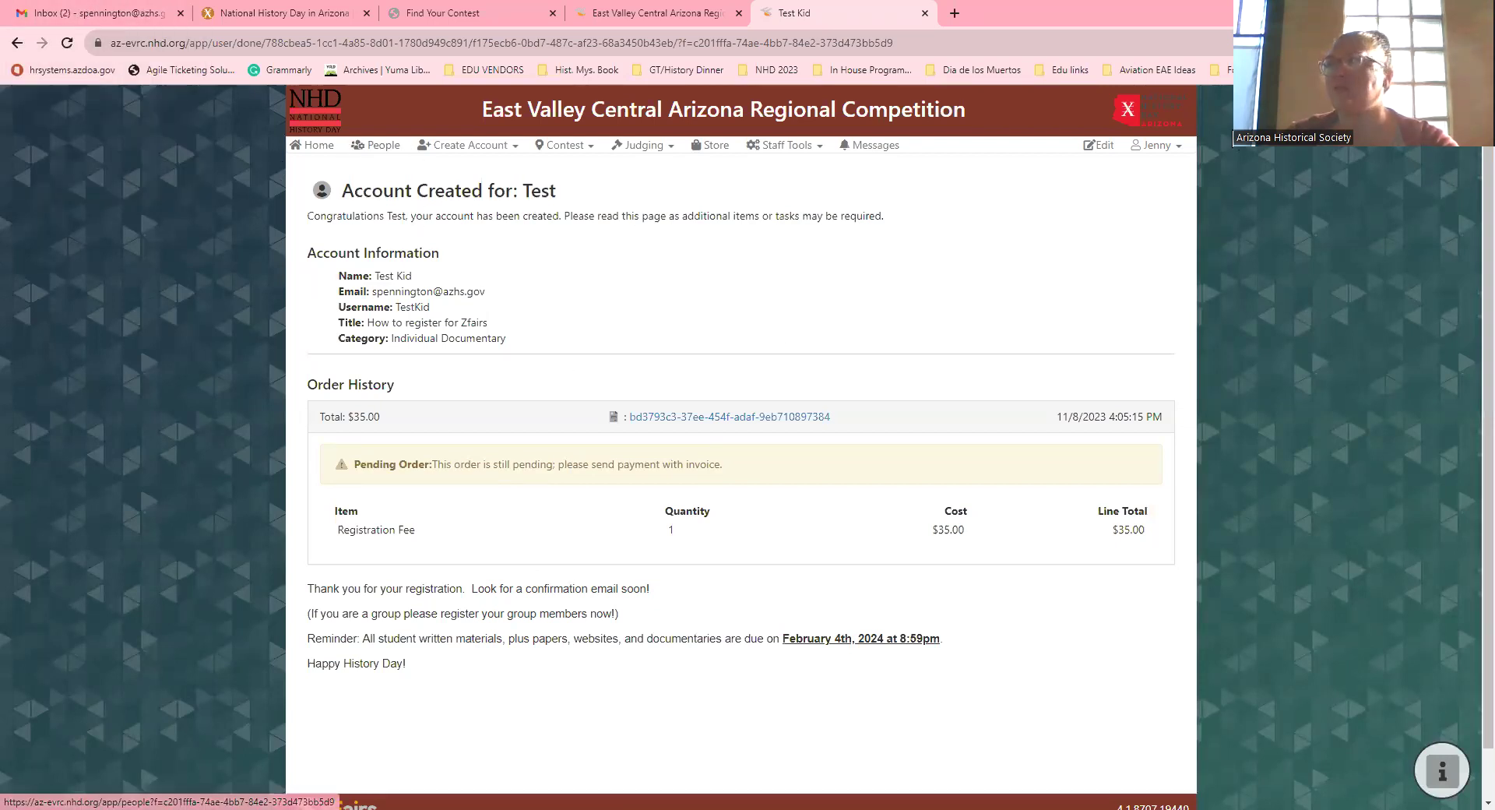
click(1156, 145)
Step: Log out of the staff account and sign in with the test student's username and password
click(1092, 209)
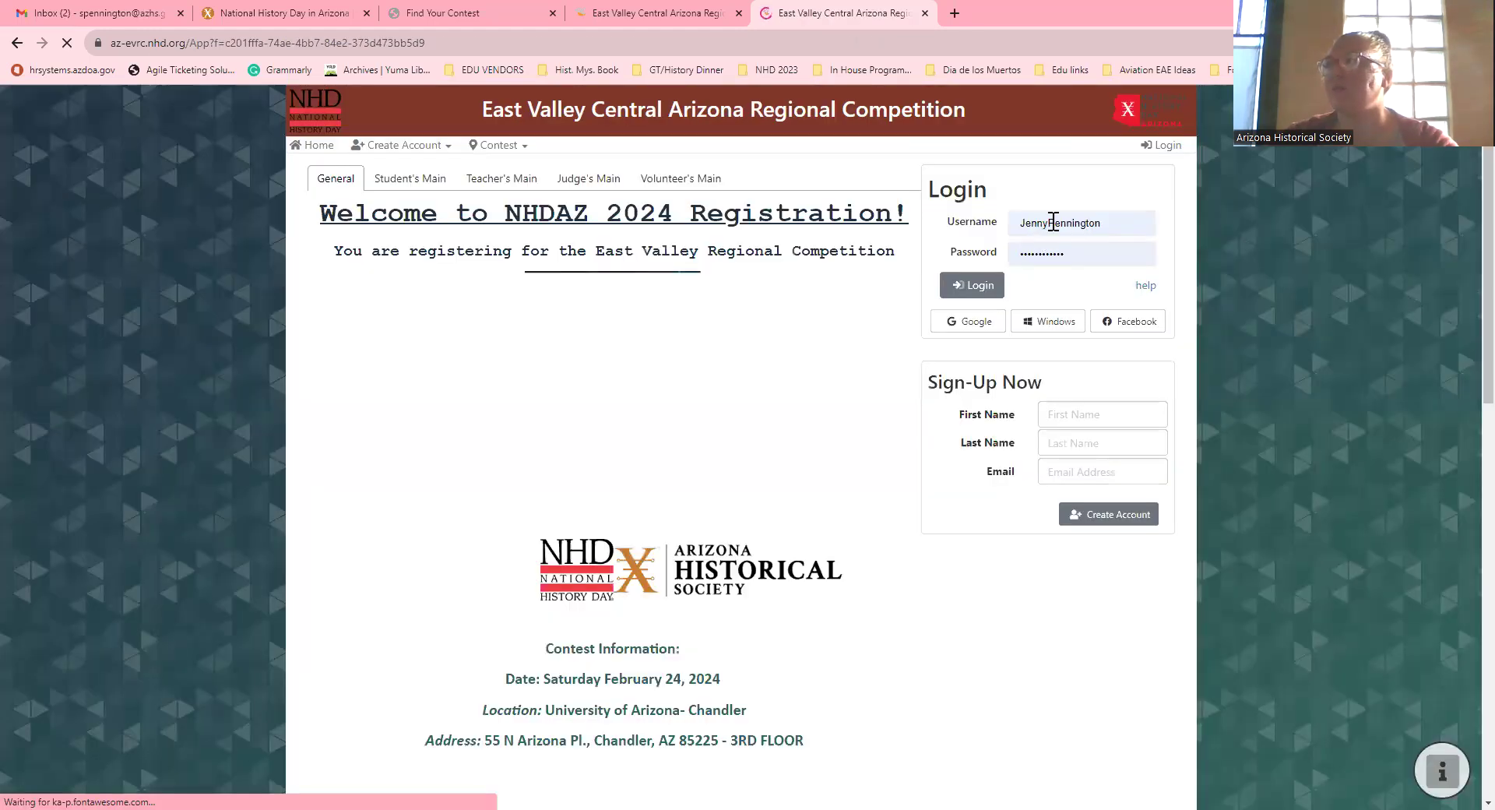
double_click(1053, 223)
text(TestKid)
key(Tab)
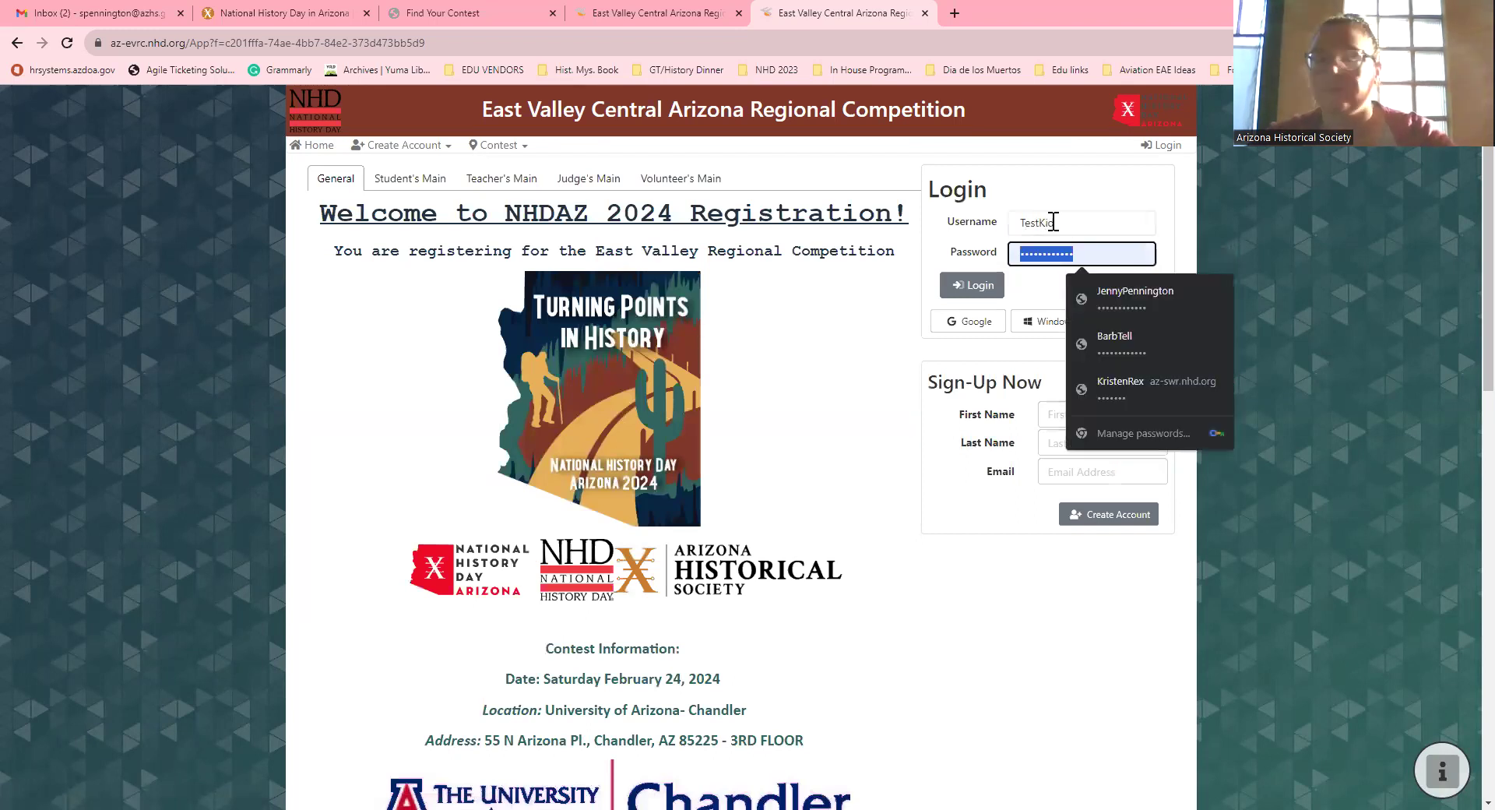
text(********)
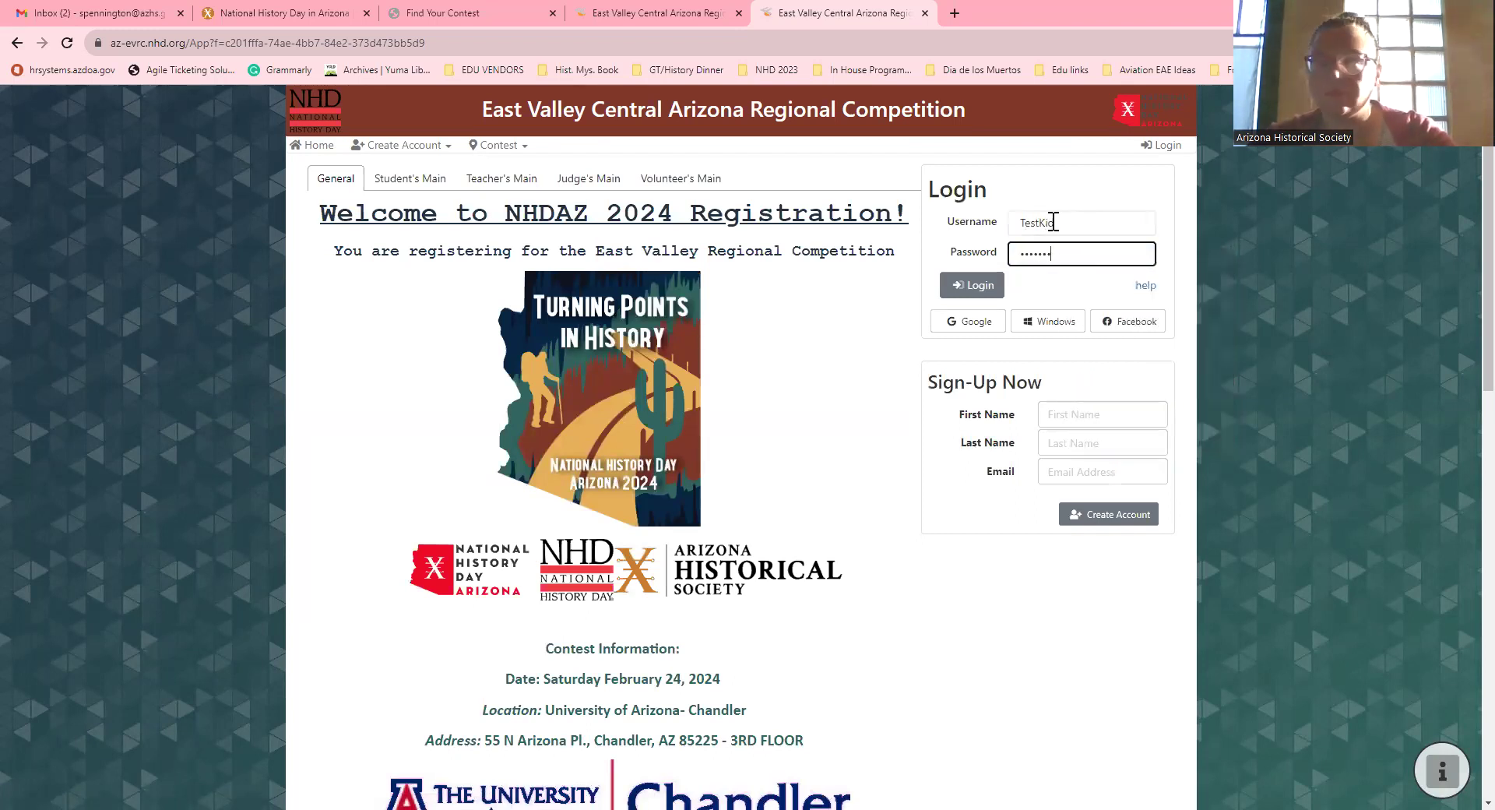
key(Return)
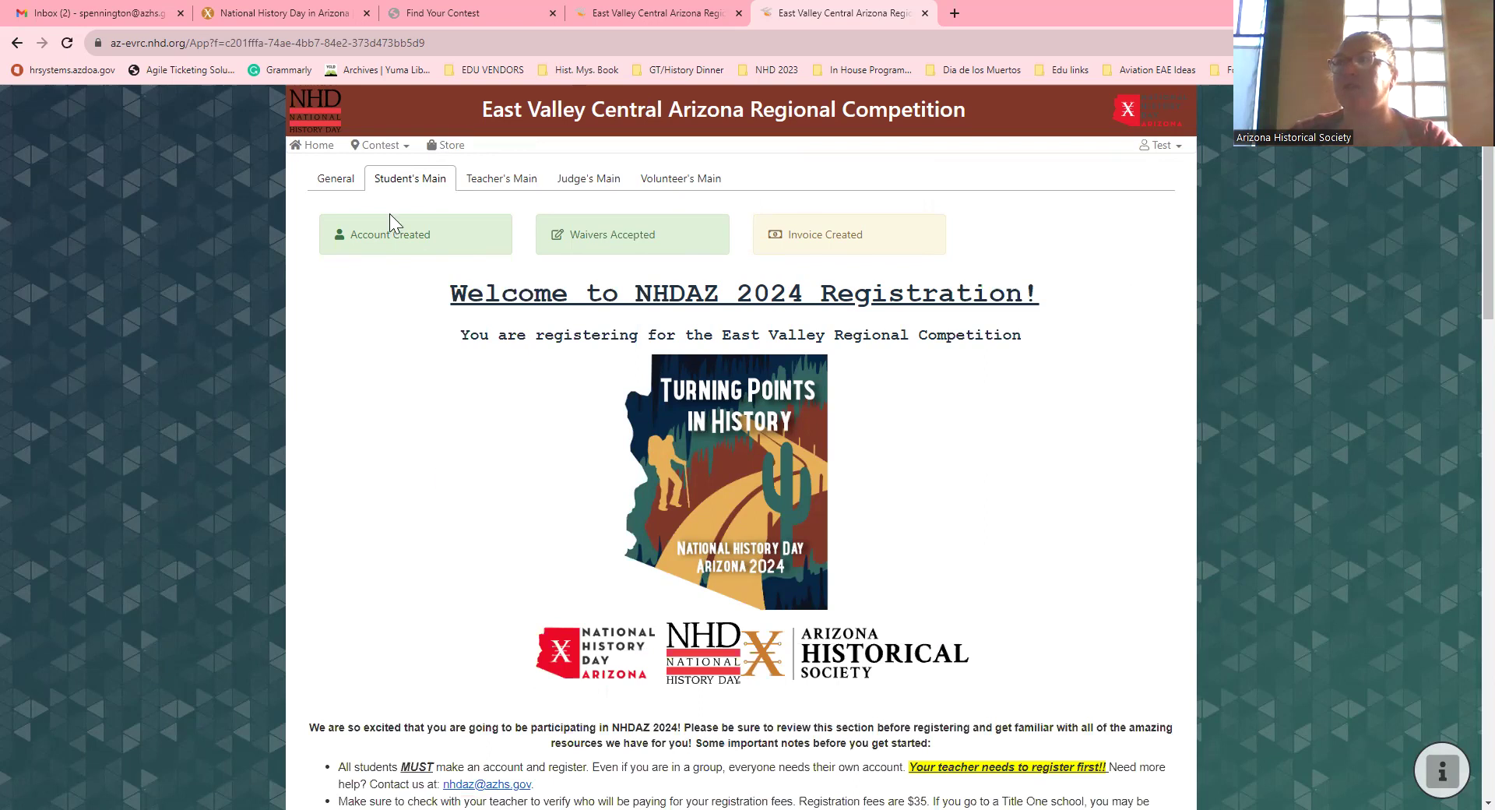
Step: View the 'How to register for Zfairs' entry details in the Showcase
click(397, 146)
click(431, 169)
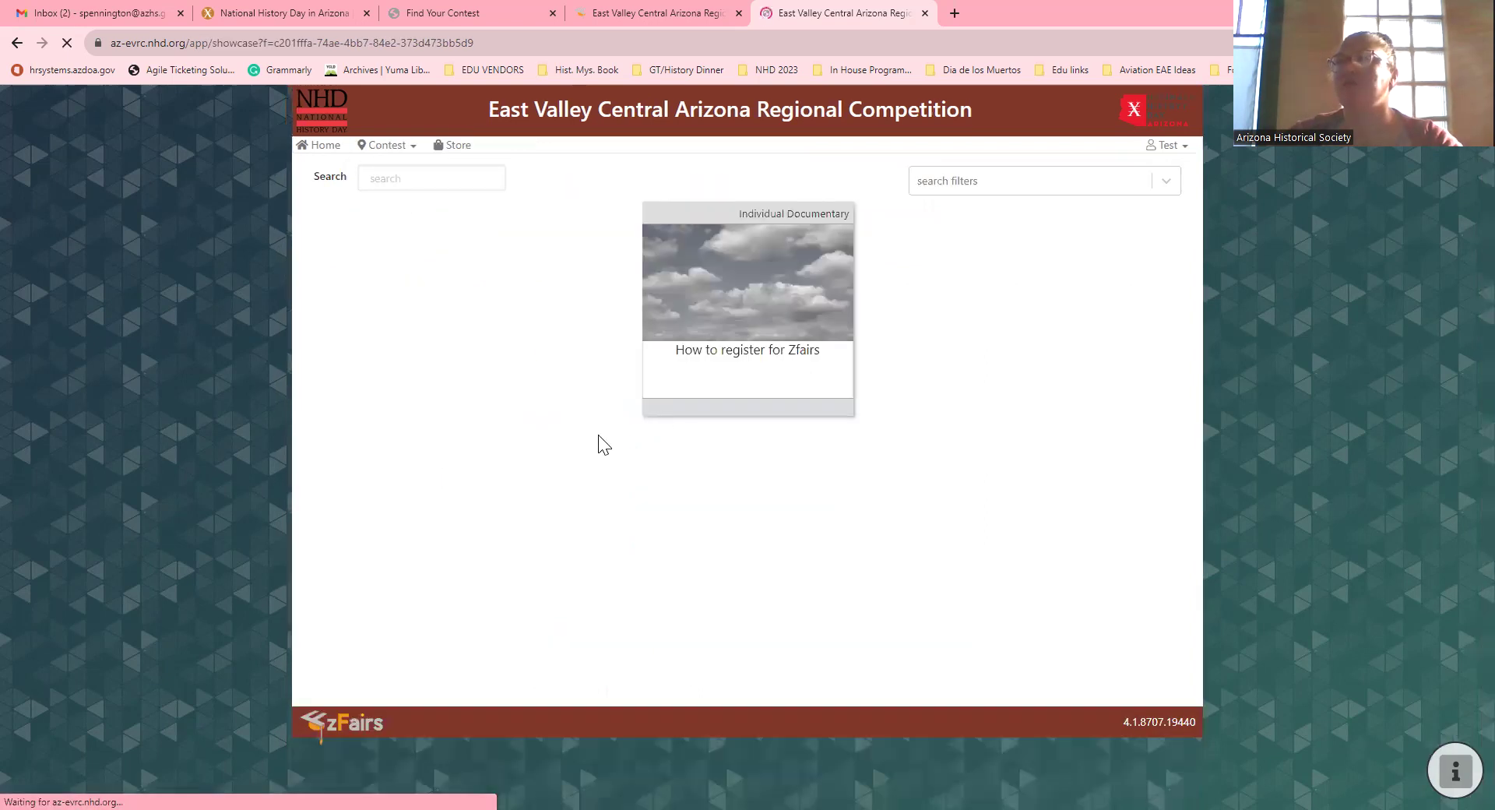
click(775, 319)
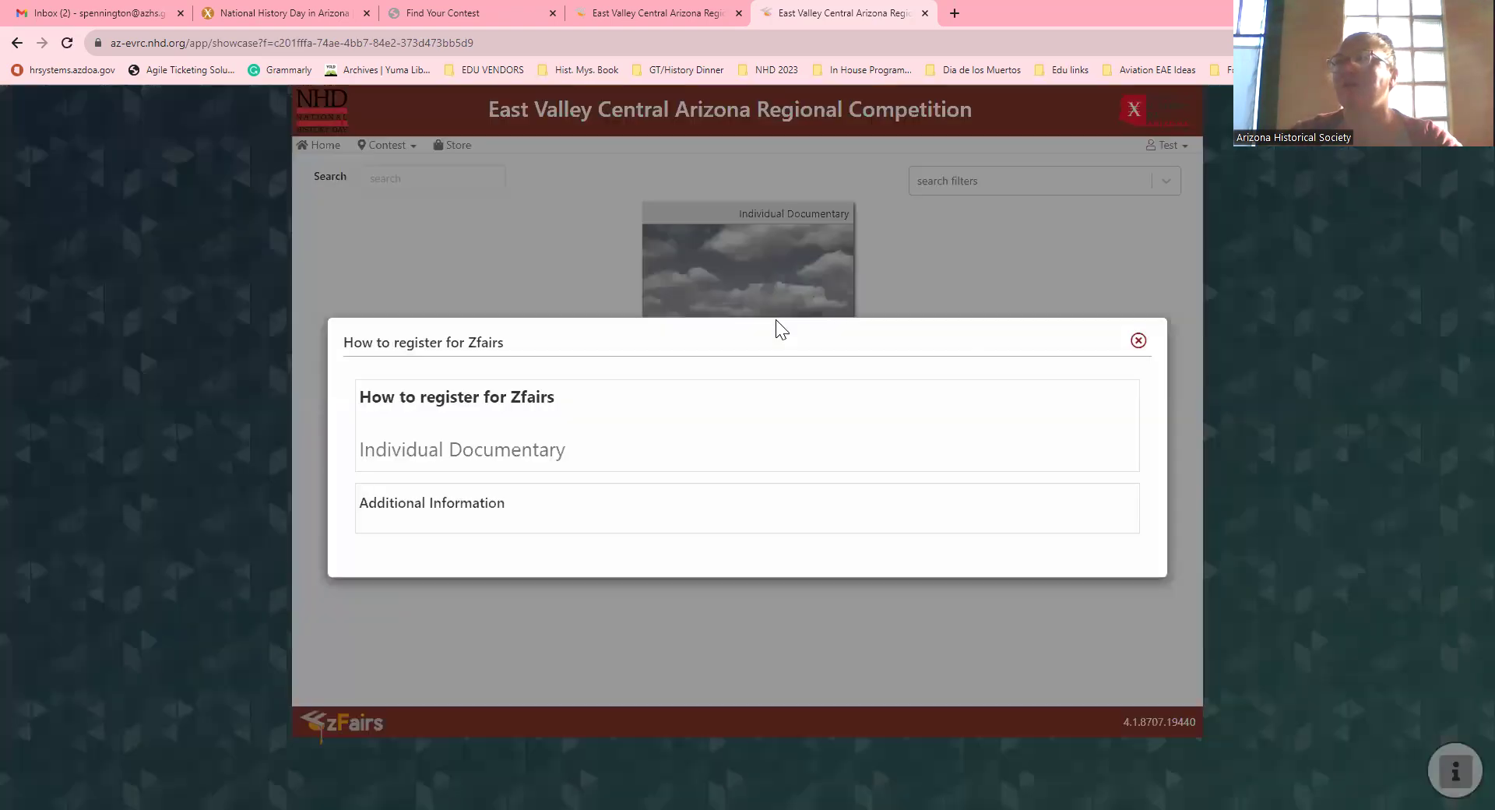
click(505, 226)
Step: Open the Contest Information page and its important dates and times section
click(362, 145)
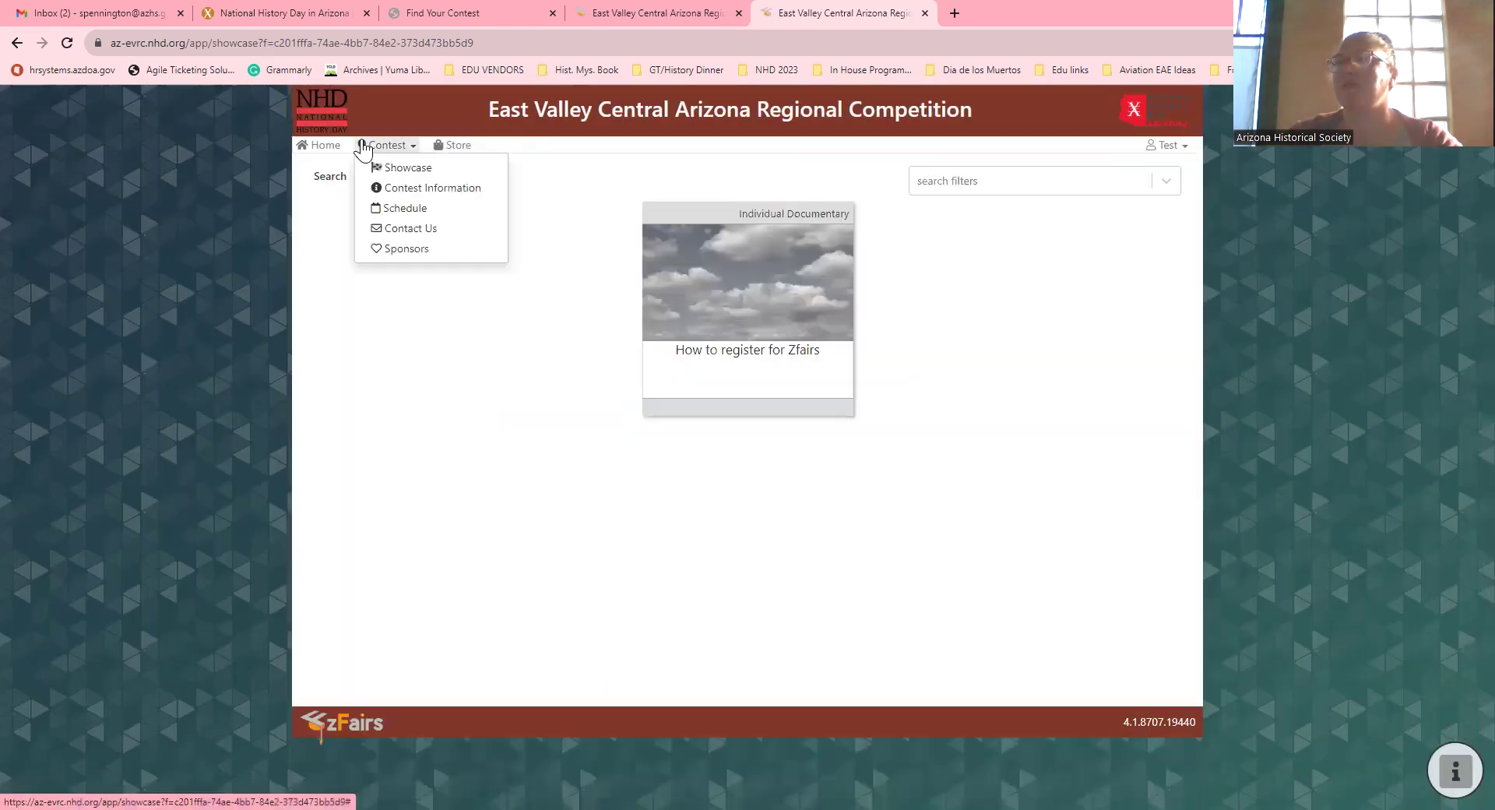
click(432, 190)
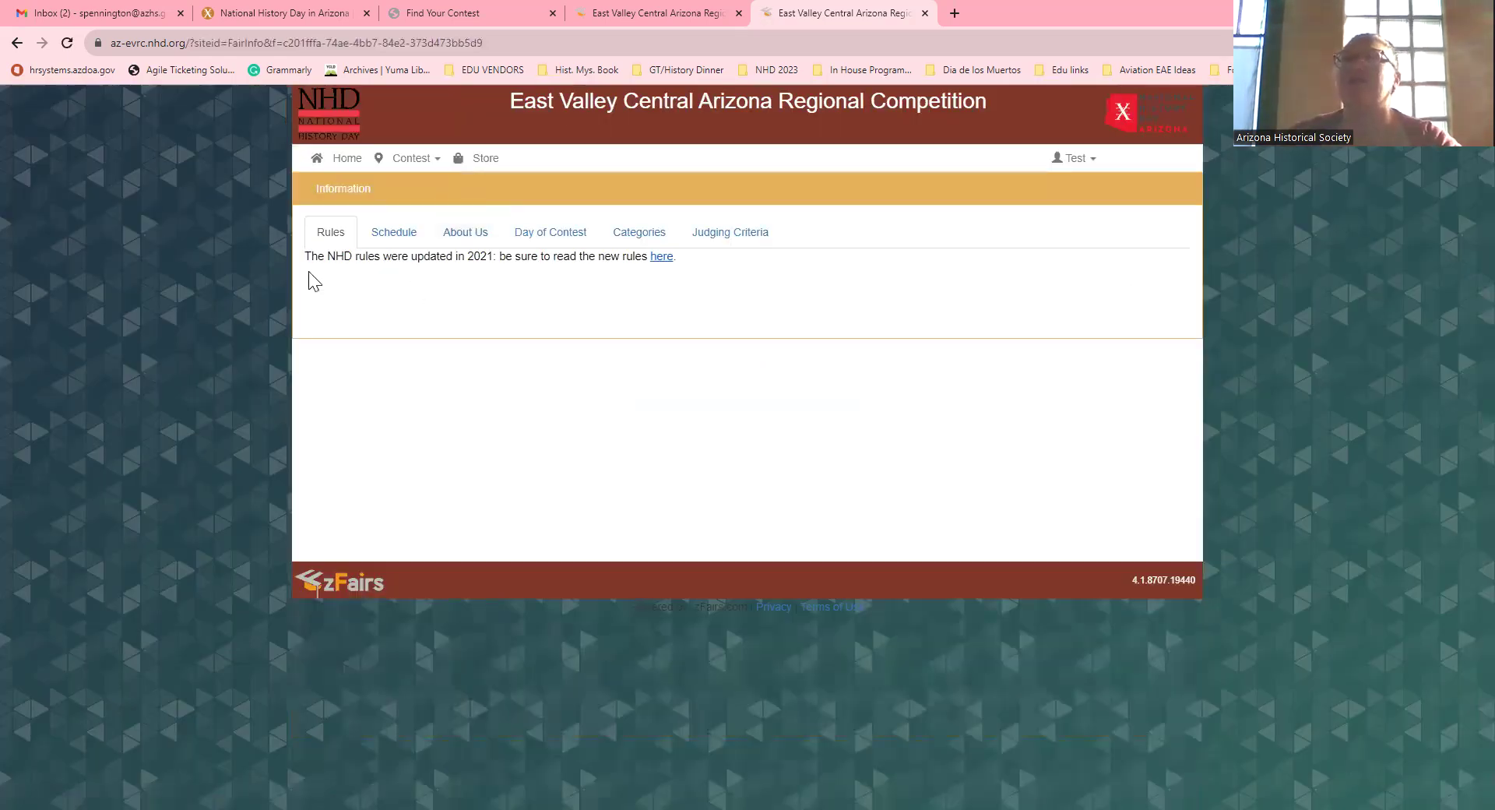
click(379, 239)
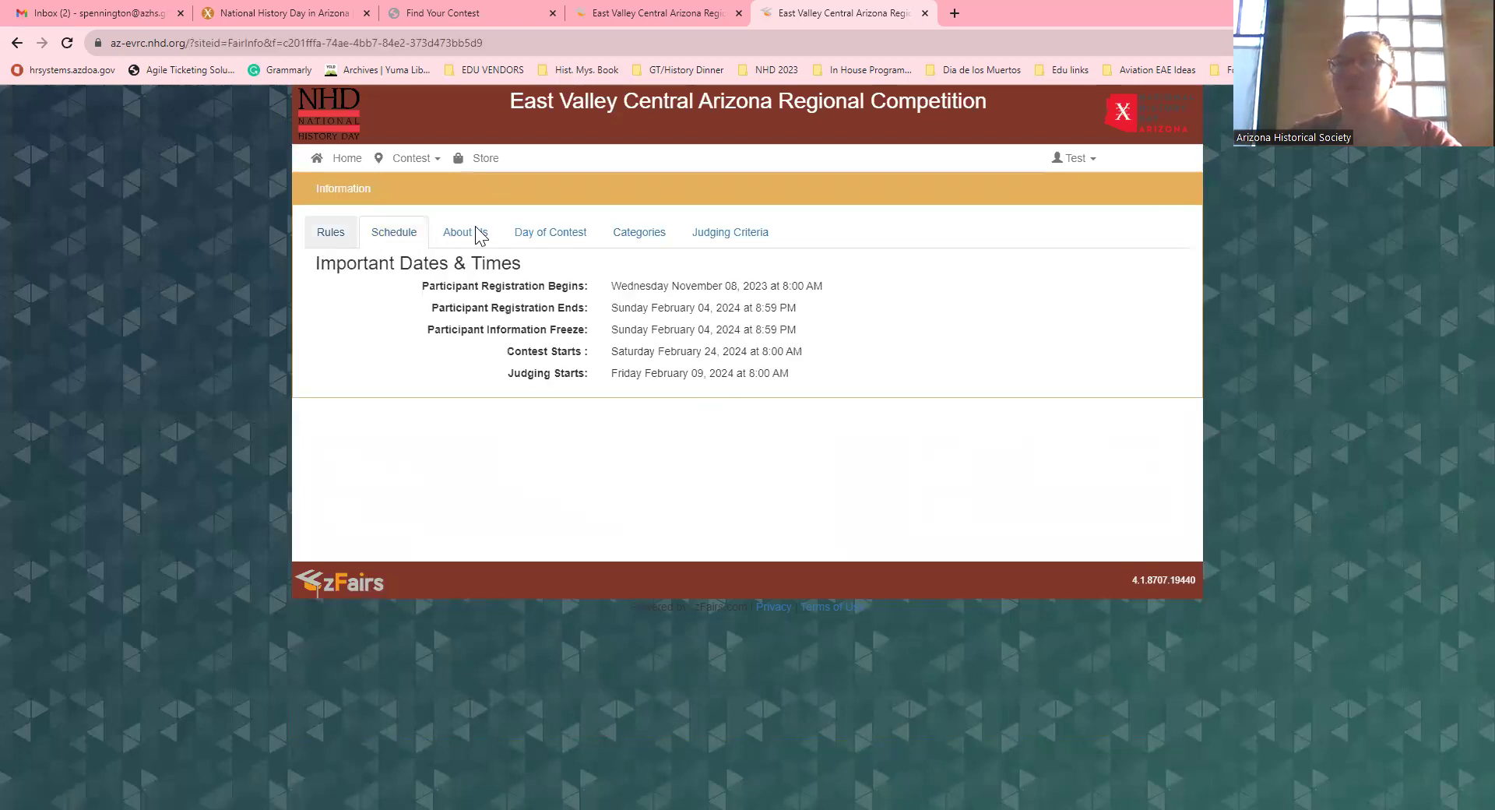
Step: Browse the Day of Contest, Categories and Judging Criteria tabs, then go to the Schedule page
click(569, 237)
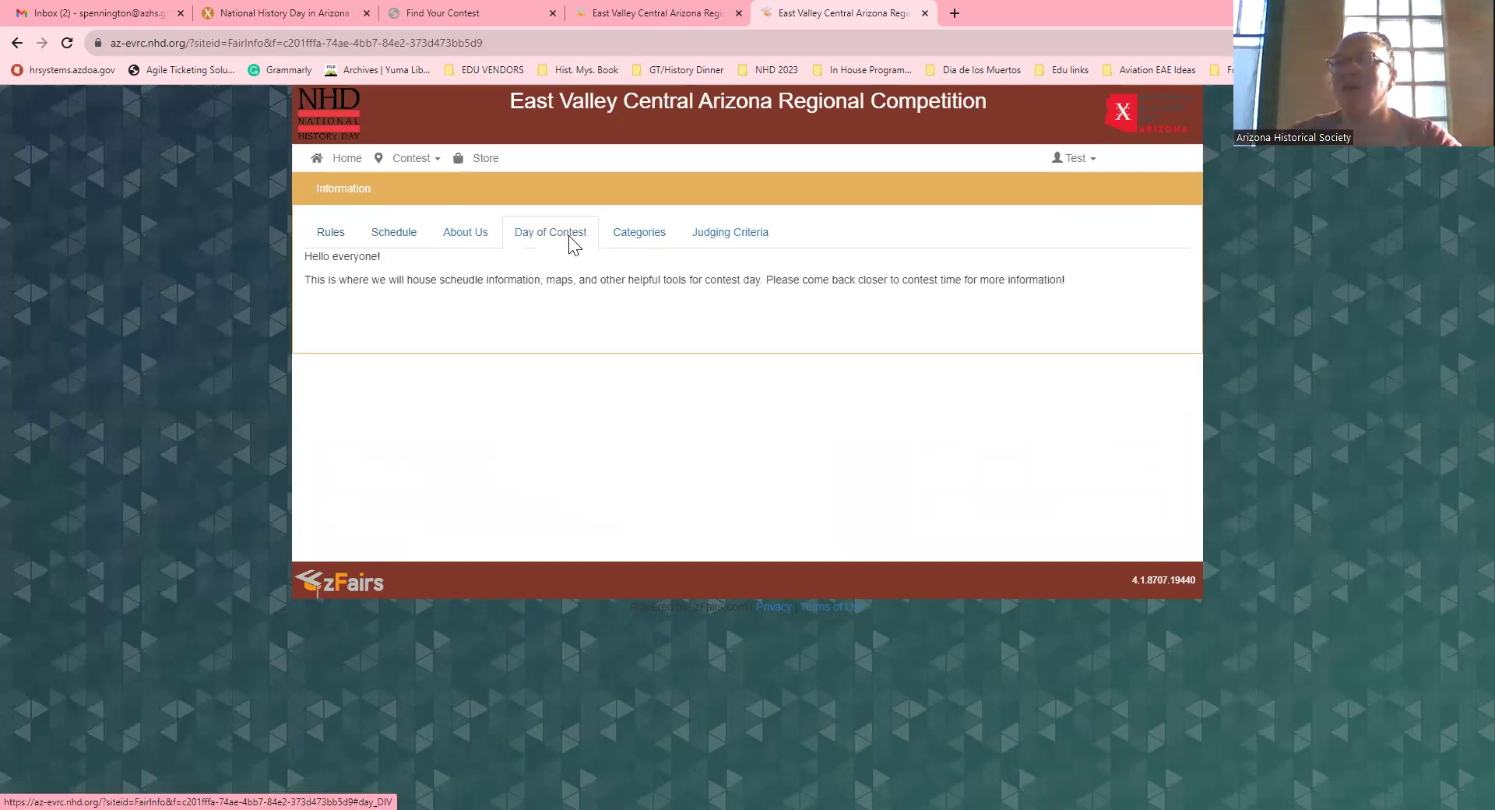
click(629, 233)
click(705, 232)
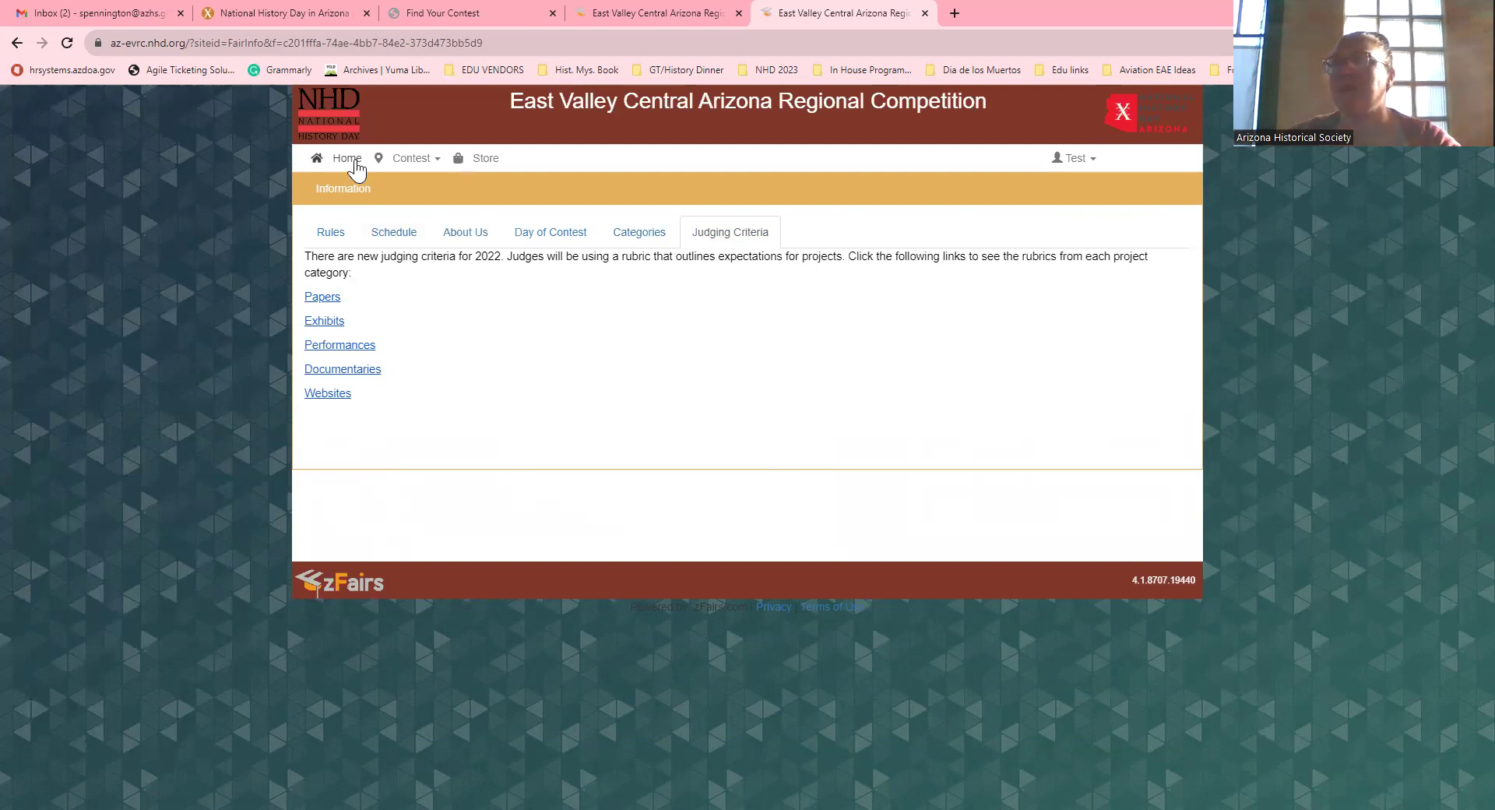
click(420, 158)
click(427, 227)
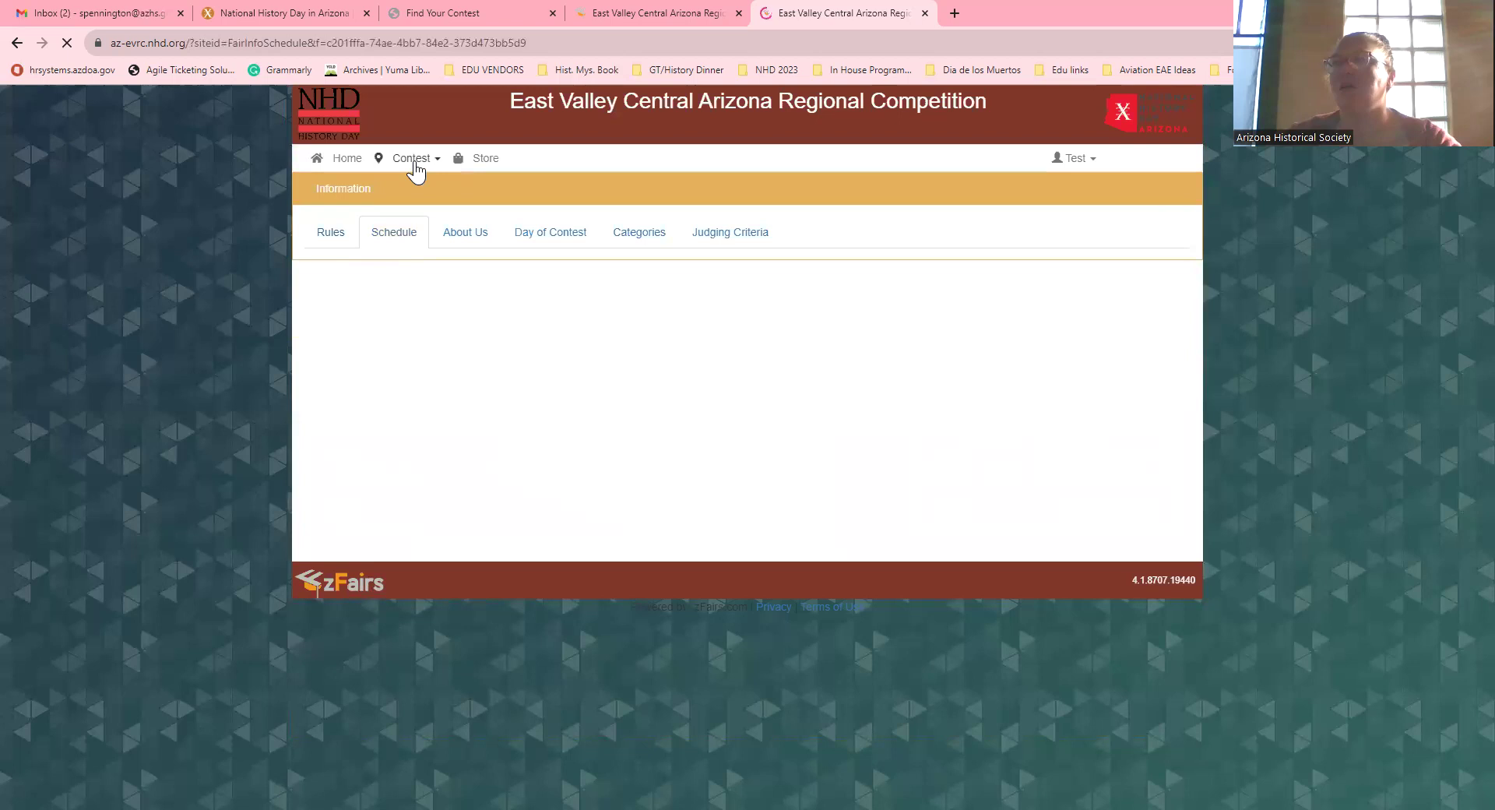
click(415, 161)
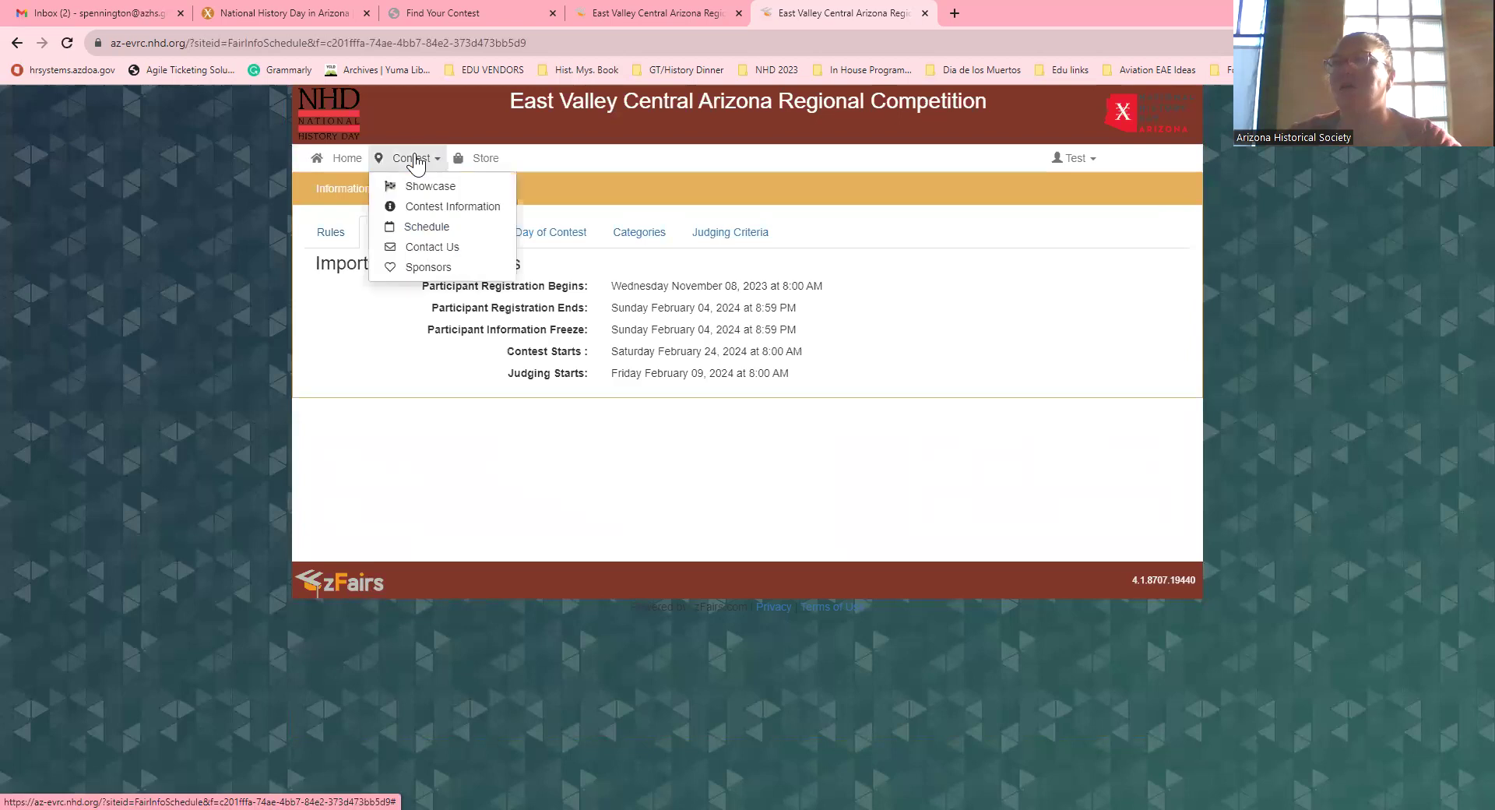
Step: Open Contact Us and highlight the NHDAZ contact e-mail address
click(443, 250)
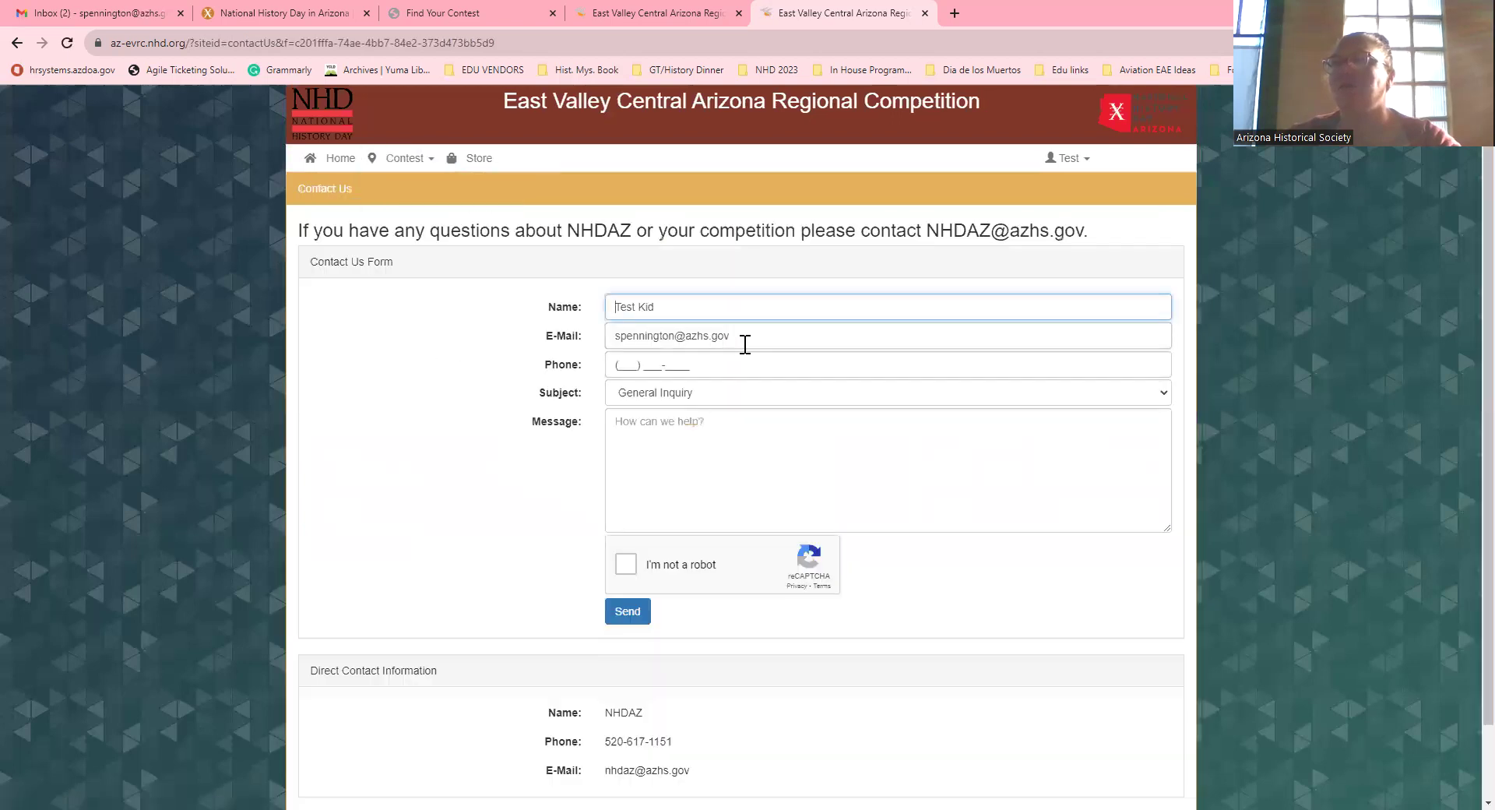
scroll(680, 399, down, 1)
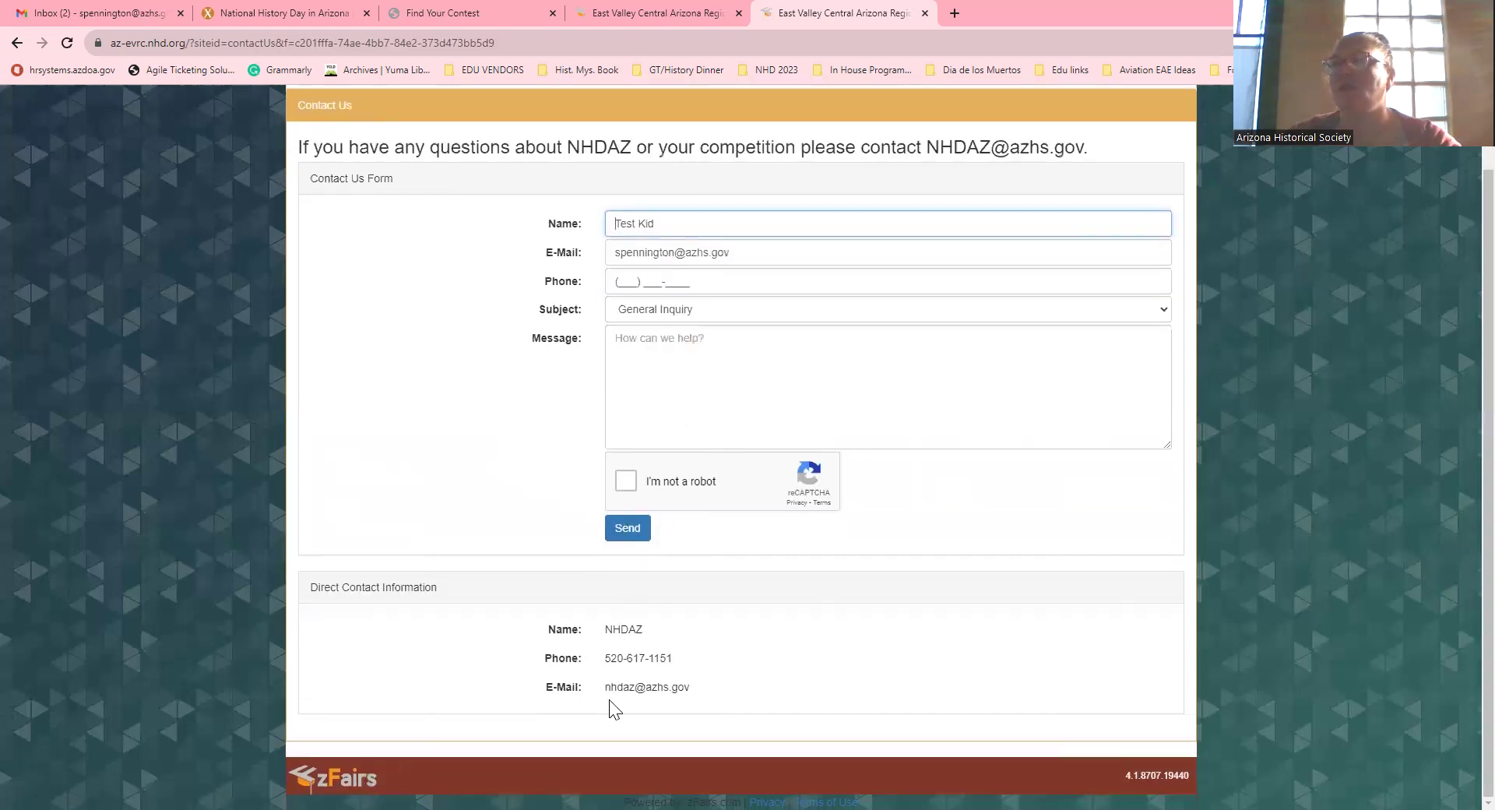
drag(691, 688, 605, 688)
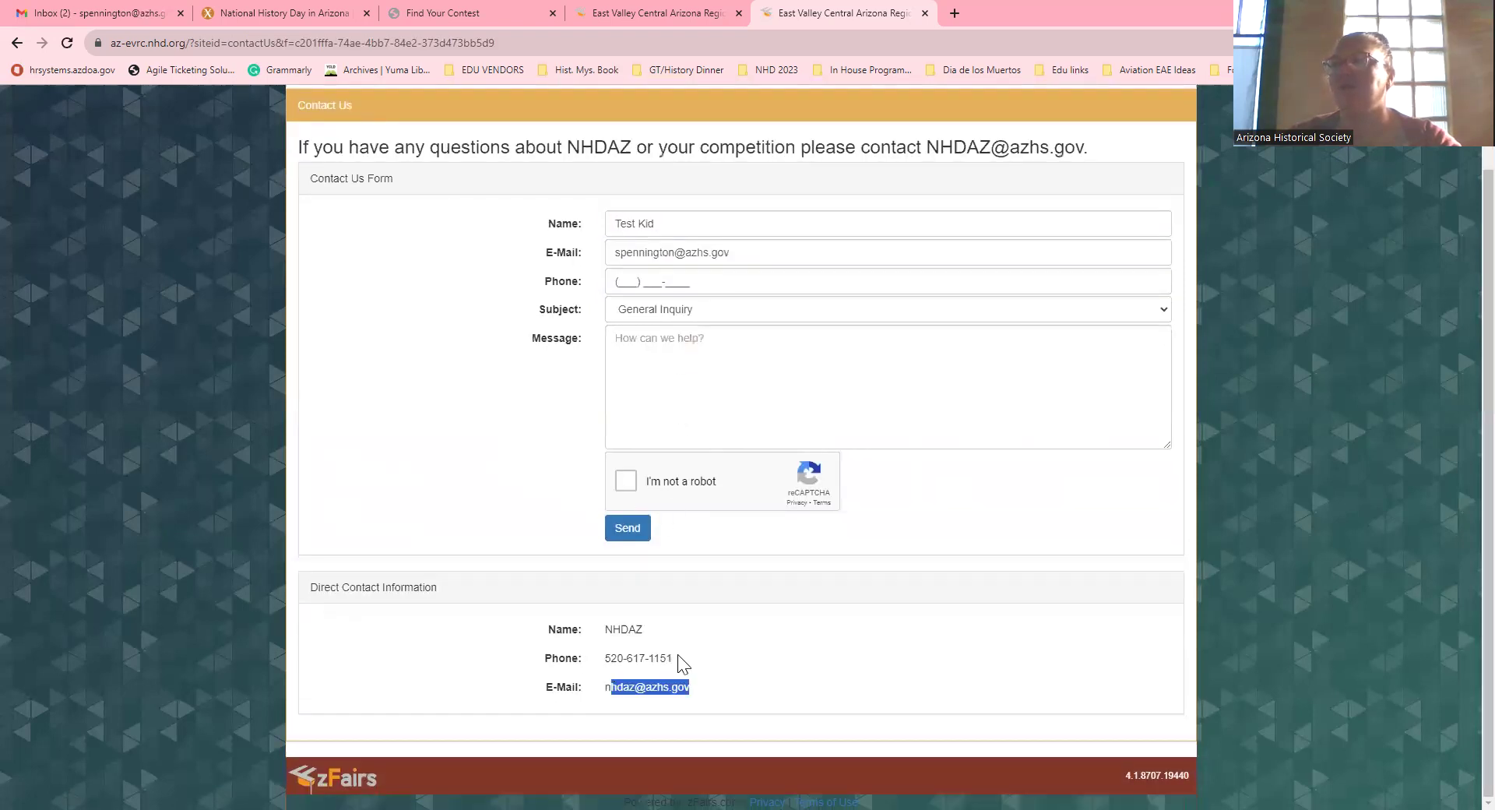
scroll(406, 167, up, 1)
Step: Scroll through the Sponsors page logos, then return to the registration home page
click(405, 160)
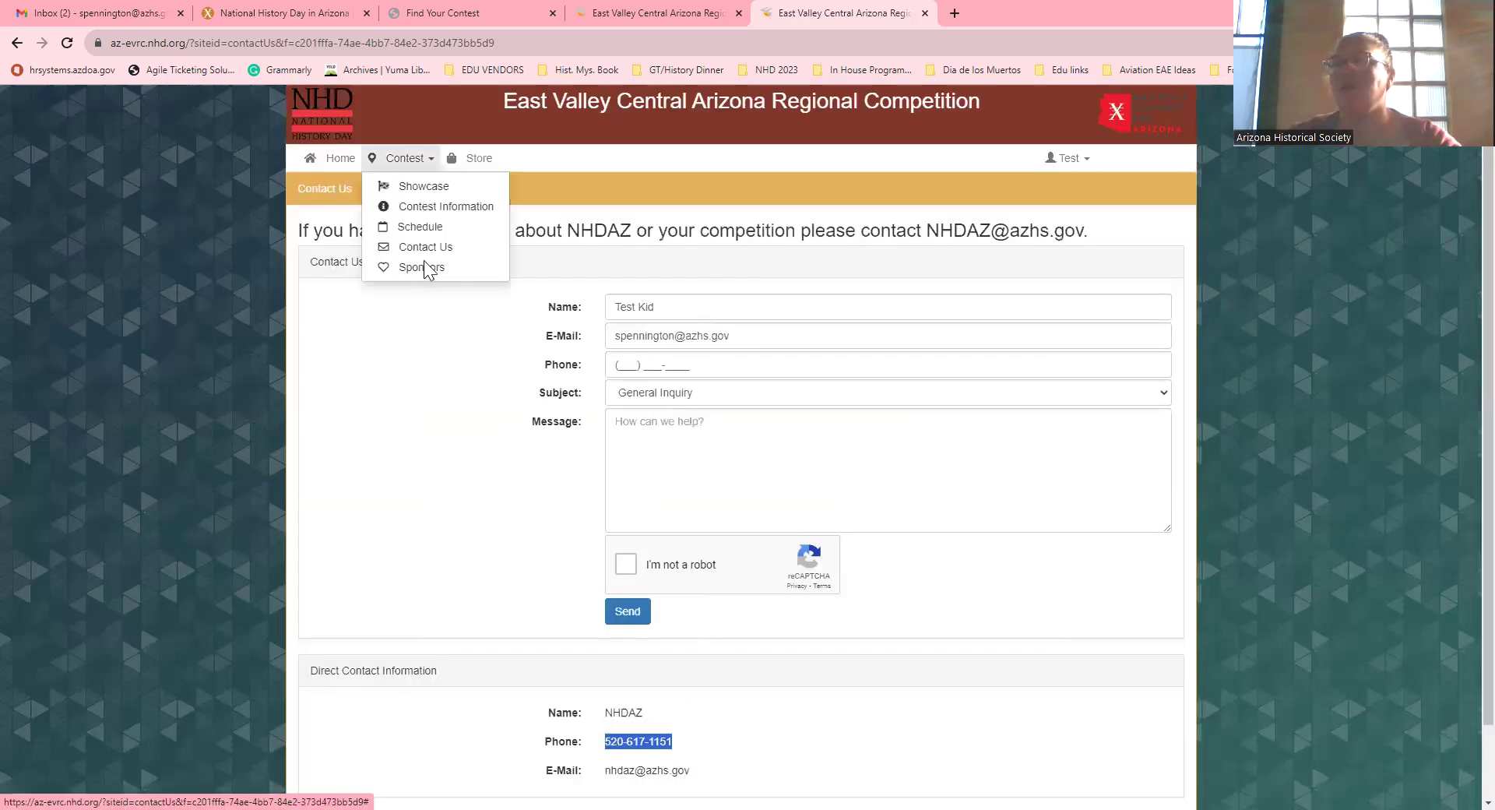
click(425, 268)
scroll(270, 490, down, 1)
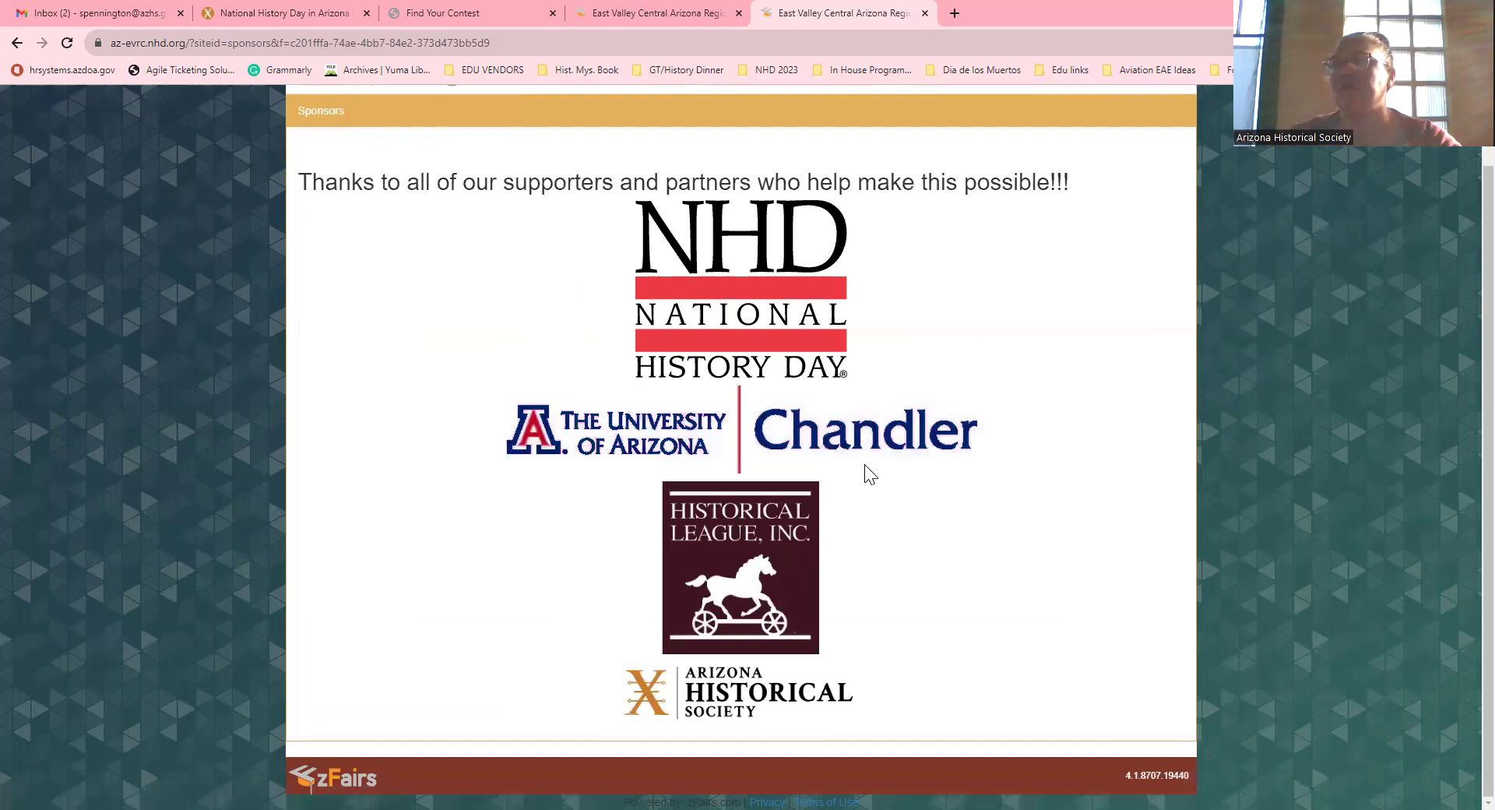
scroll(867, 473, up, 1)
scroll(704, 555, down, 1)
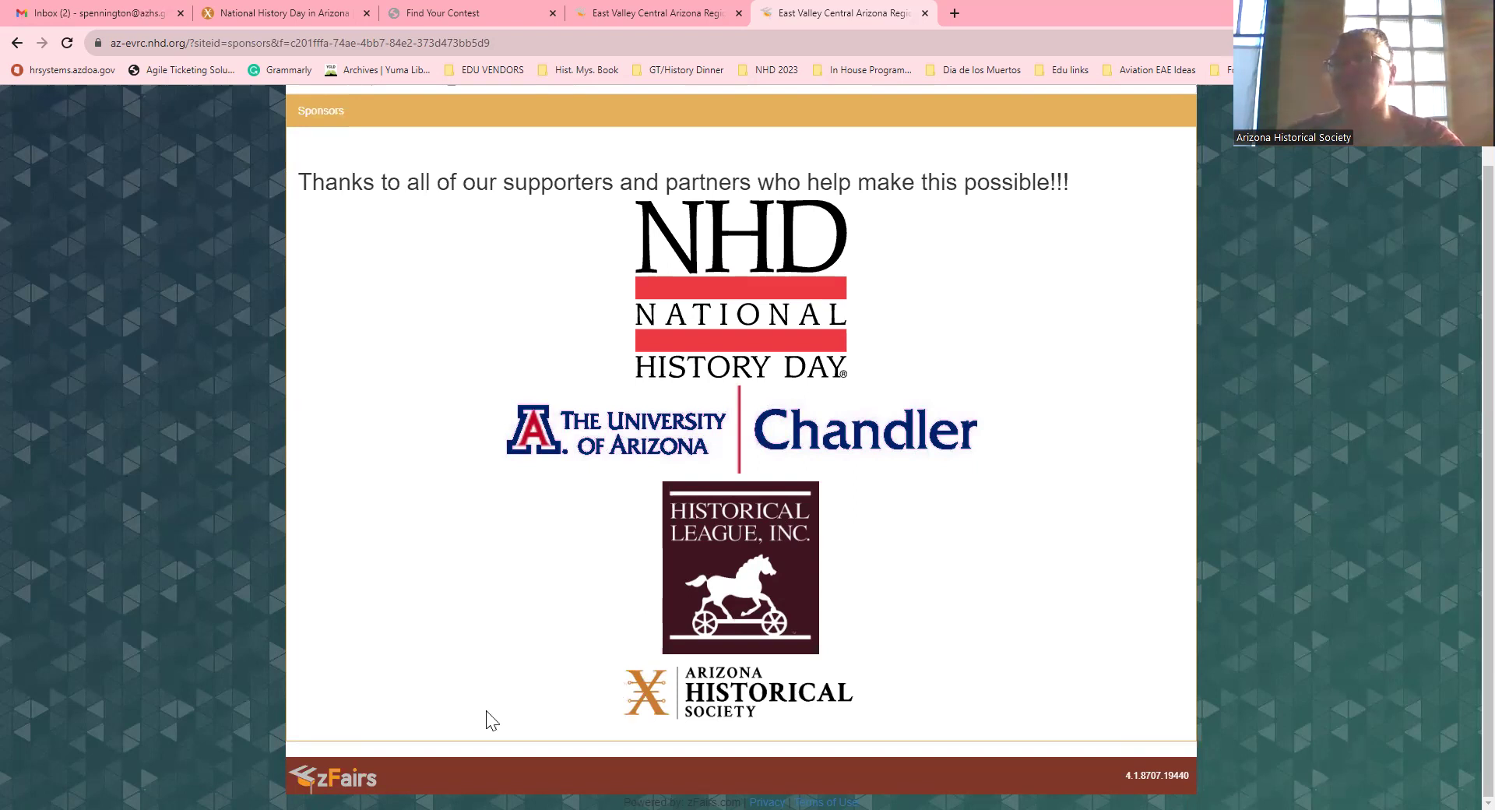
scroll(486, 704, up, 1)
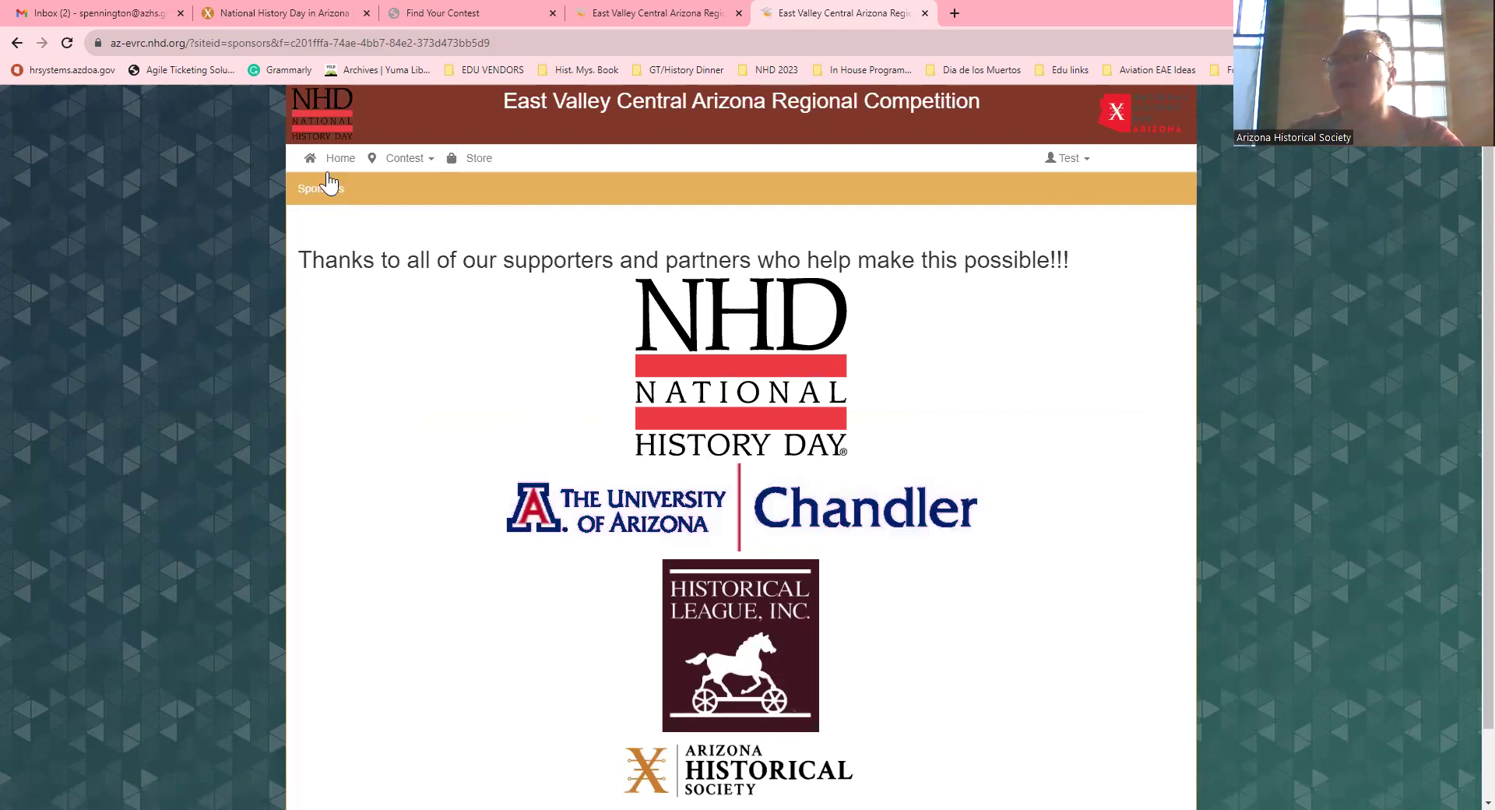
click(322, 161)
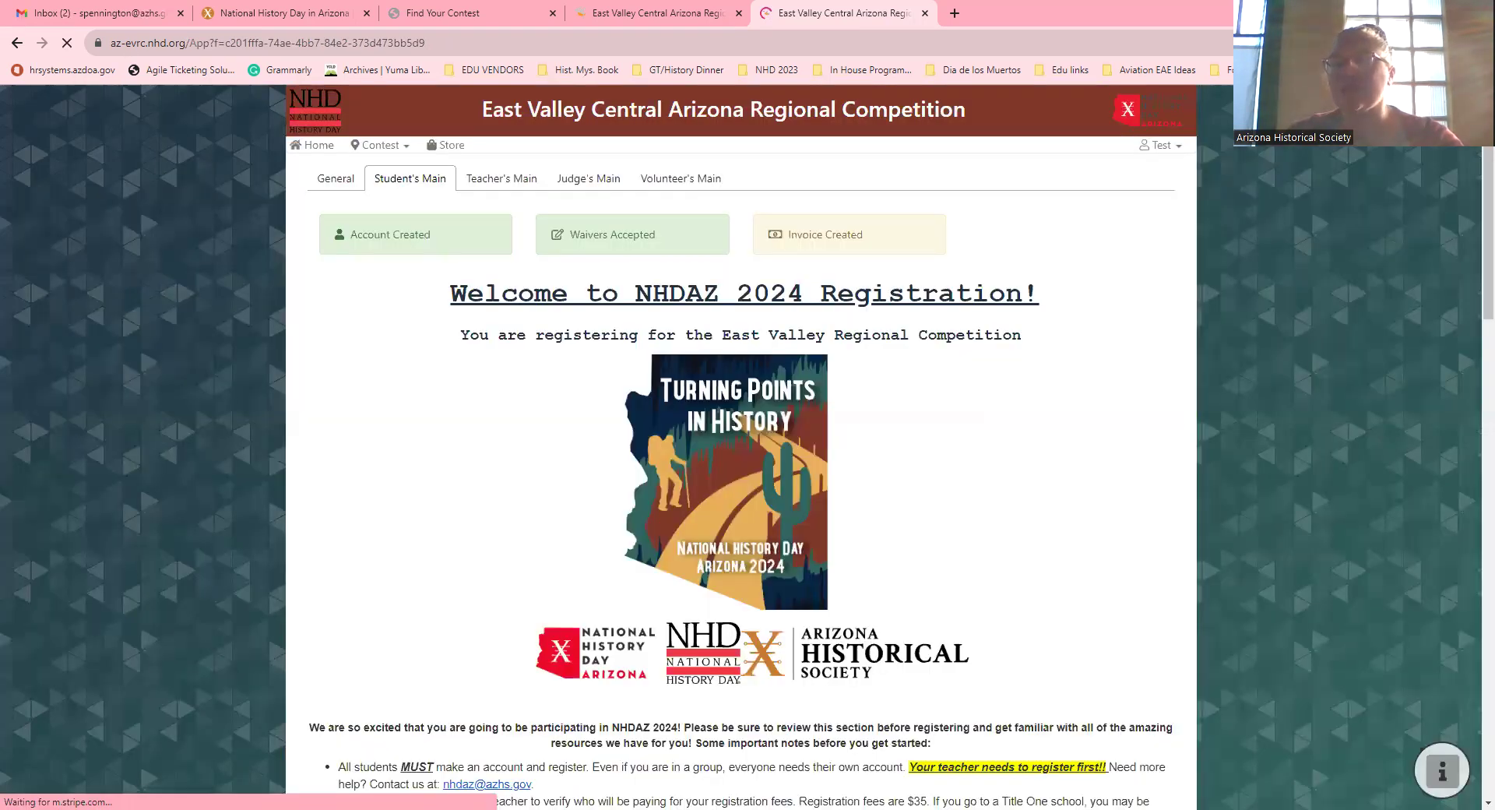